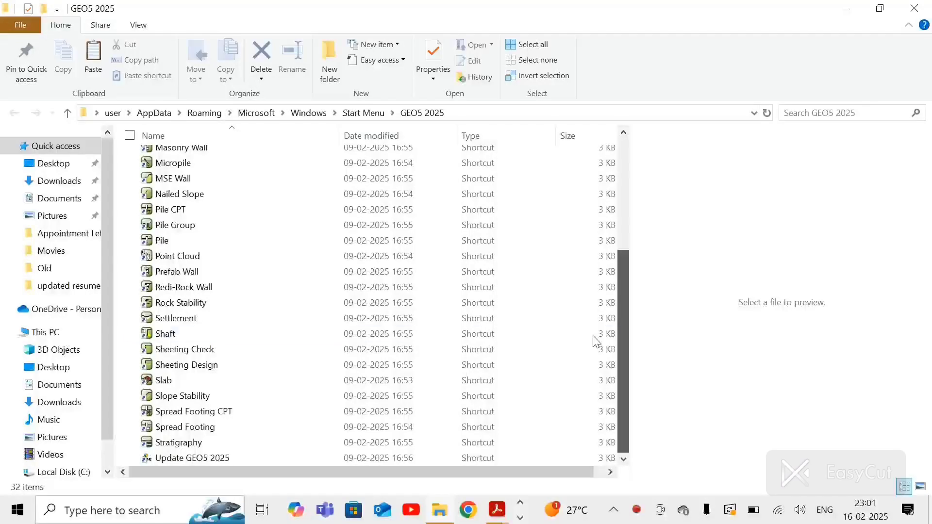
# Step: Launch the Slope Stability program from the GEO5 2025 shortcuts folder
pyautogui.doubleClick(202, 397)
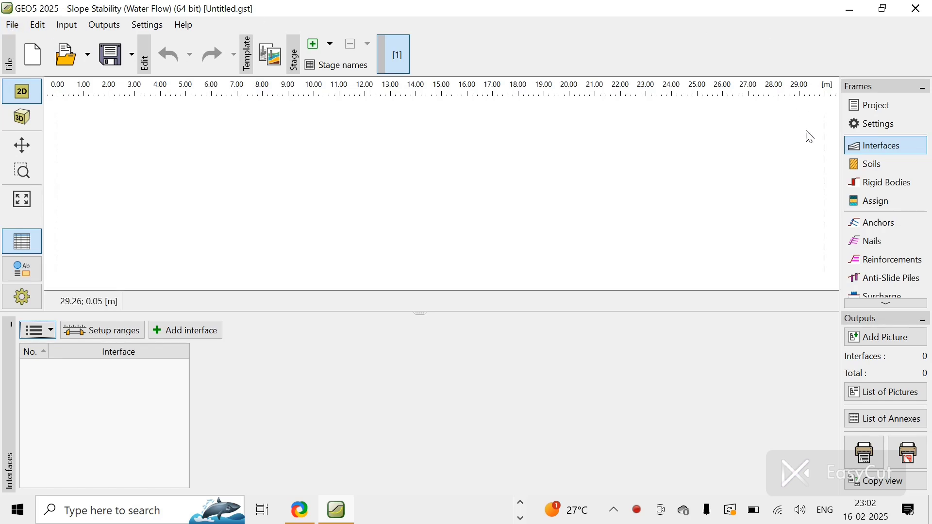
pyautogui.click(13, 25)
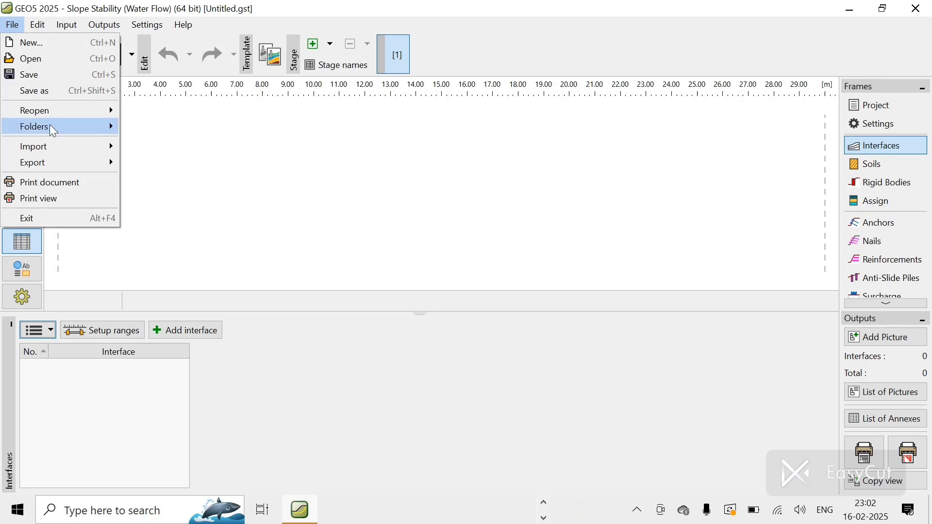
pyautogui.moveTo(56, 149)
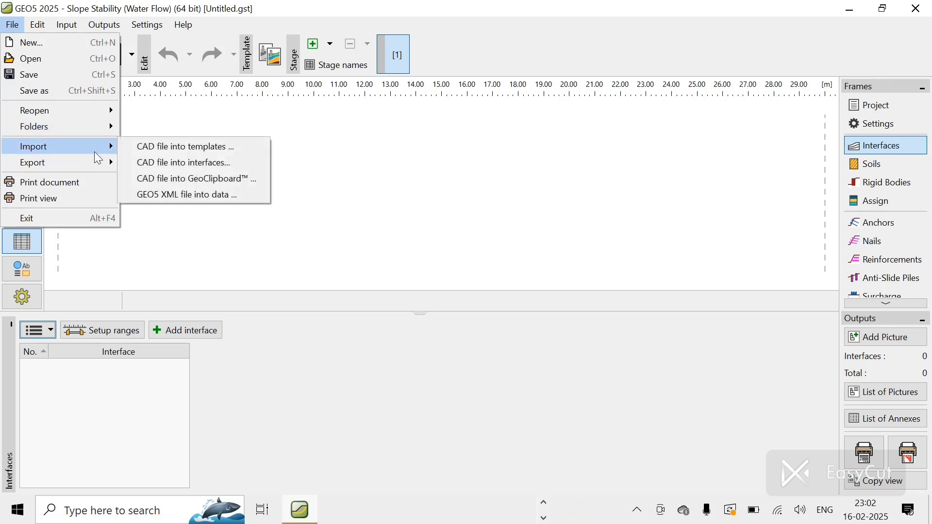
pyautogui.click(158, 112)
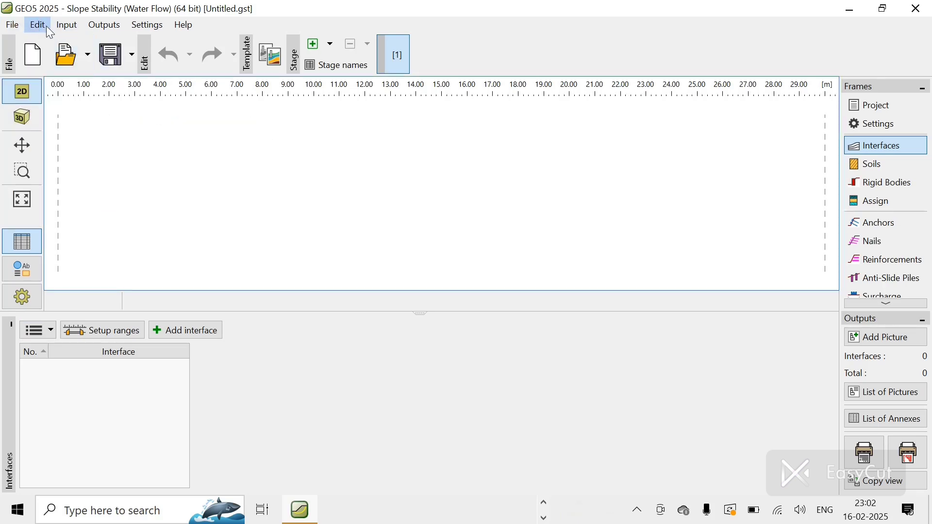
# Step: Open the project data and set the project name to Demo-01
pyautogui.click(892, 119)
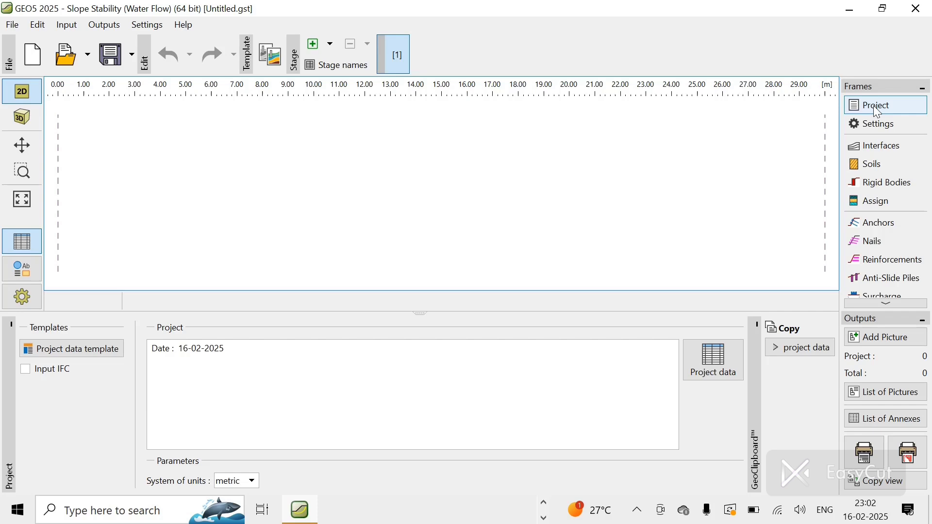
pyautogui.click(716, 359)
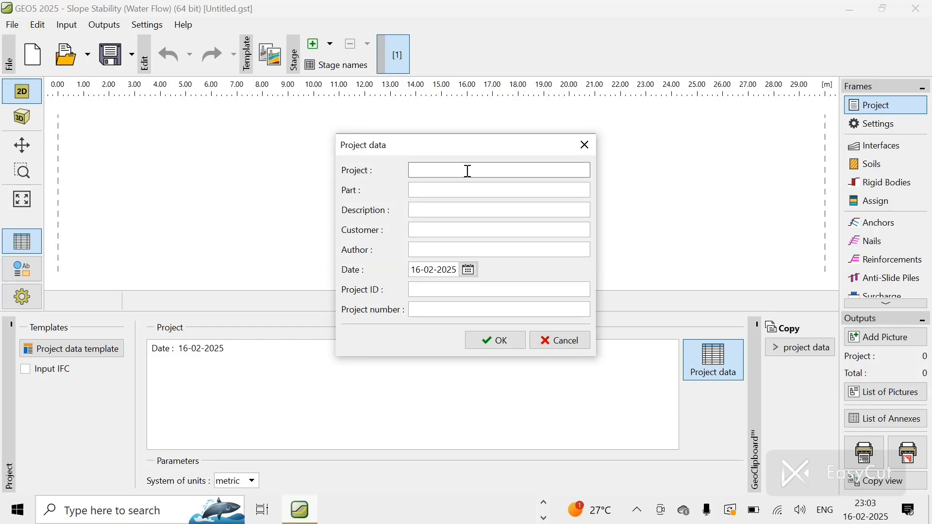
pyautogui.write('Demo-01')
pyautogui.click(493, 342)
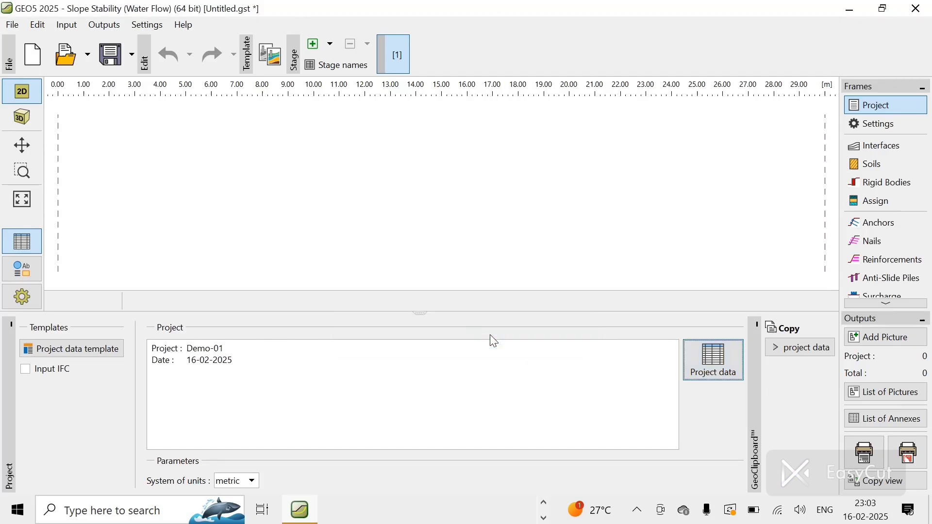
# Step: Select the Standard - safety factors analysis settings for the project
pyautogui.click(878, 125)
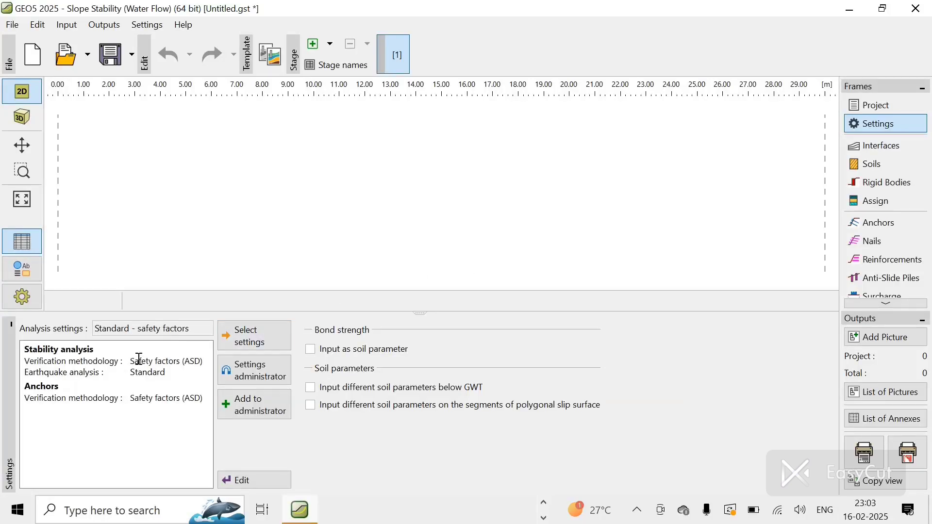
pyautogui.click(253, 346)
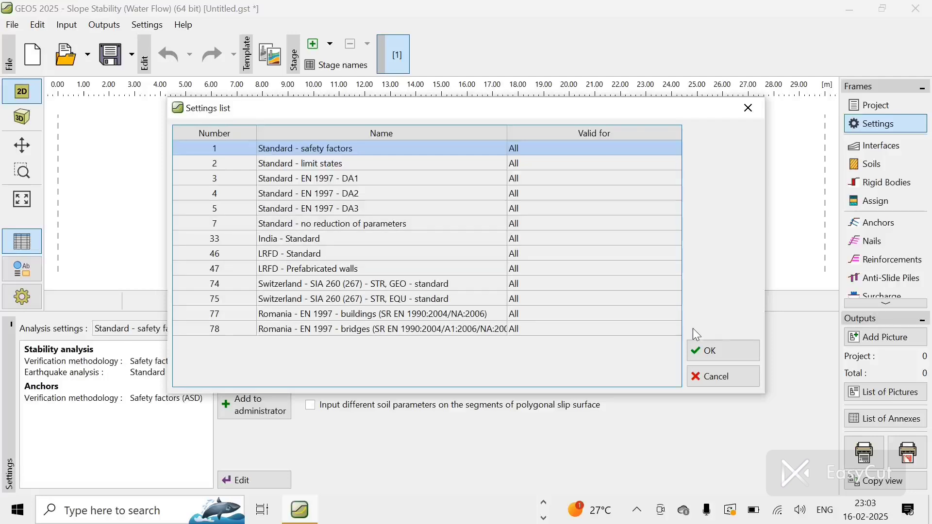
pyautogui.click(734, 359)
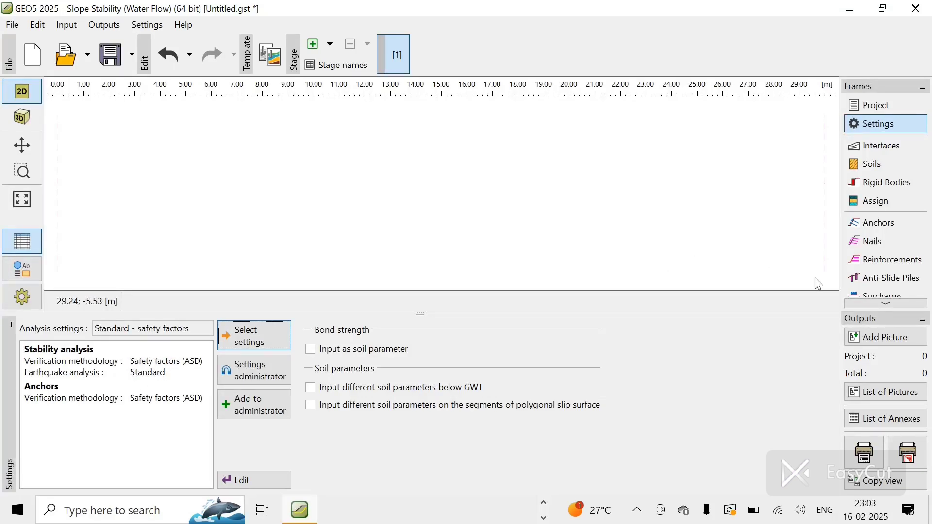
# Step: Start a new interface and add its first point textually at x 0.00 m, z -4.75 m
pyautogui.click(882, 146)
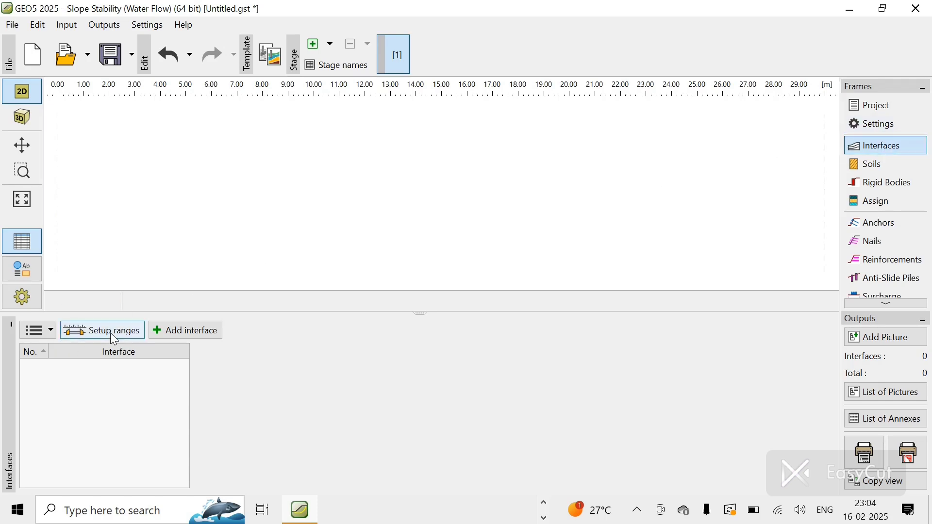
pyautogui.click(171, 328)
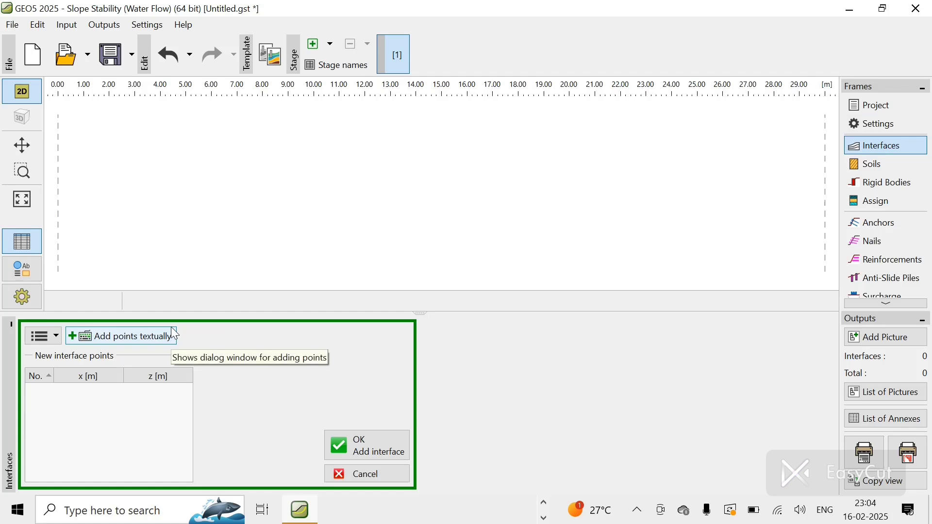
pyautogui.click(134, 340)
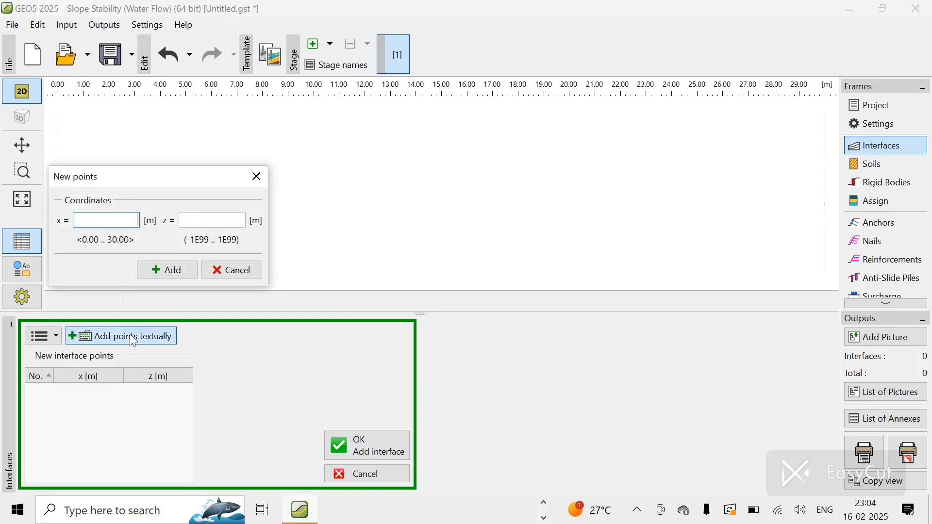
pyautogui.write('0')
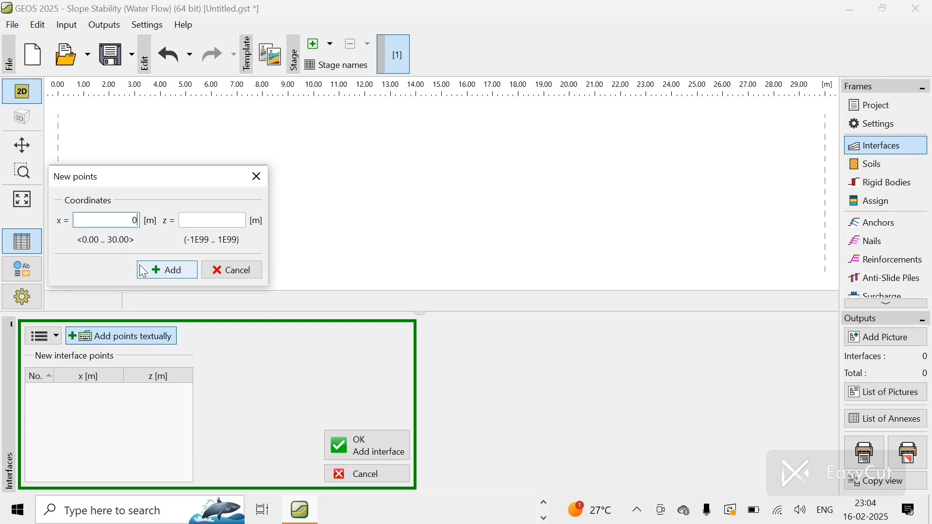
pyautogui.click(200, 218)
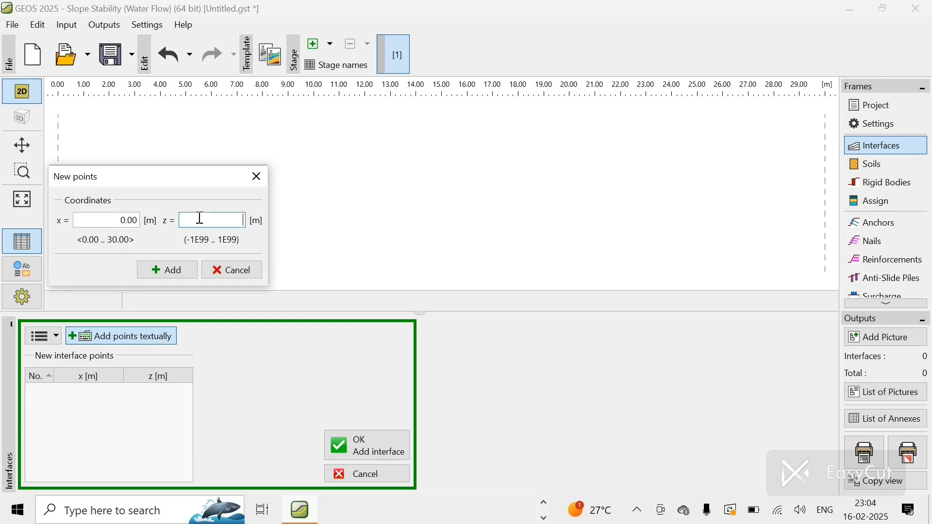
pyautogui.write('-4.75')
pyautogui.click(178, 267)
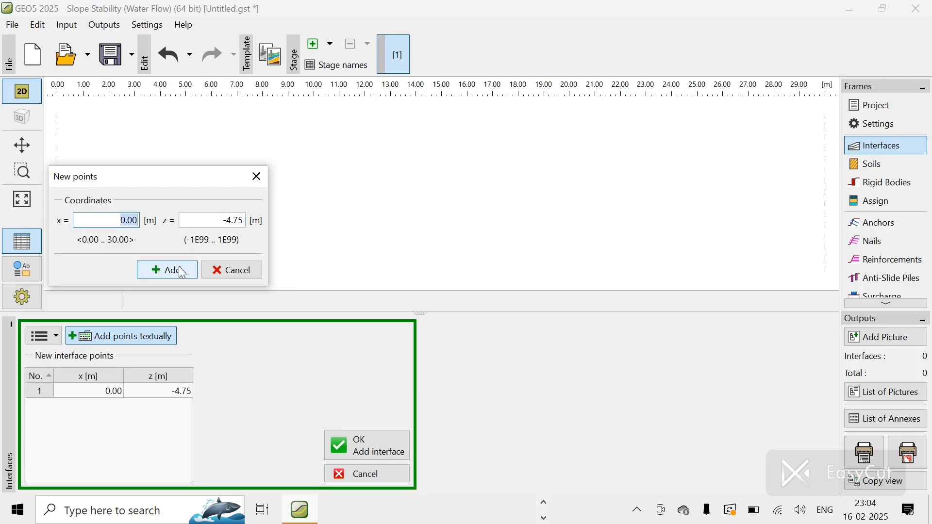
# Step: Add the second interface point at x 10.81 m, z -3.64 m
pyautogui.write('10.81')
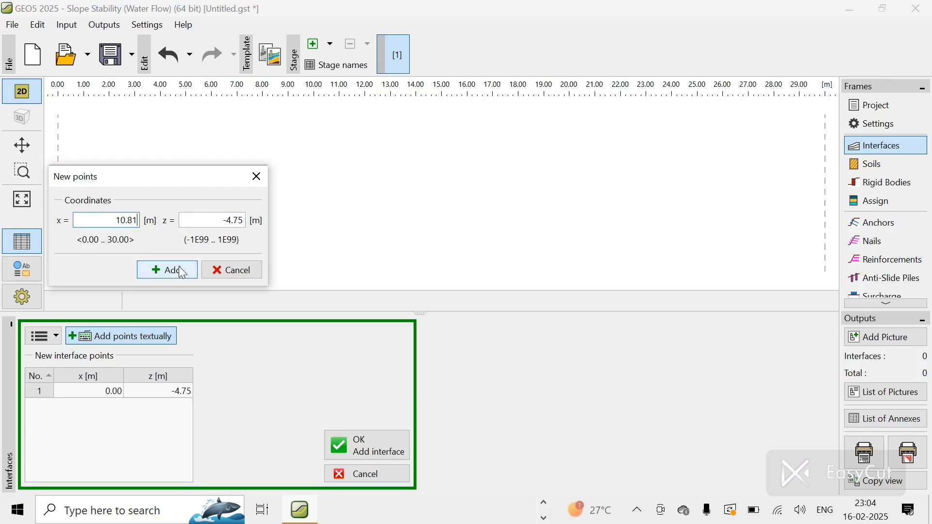
pyautogui.doubleClick(234, 223)
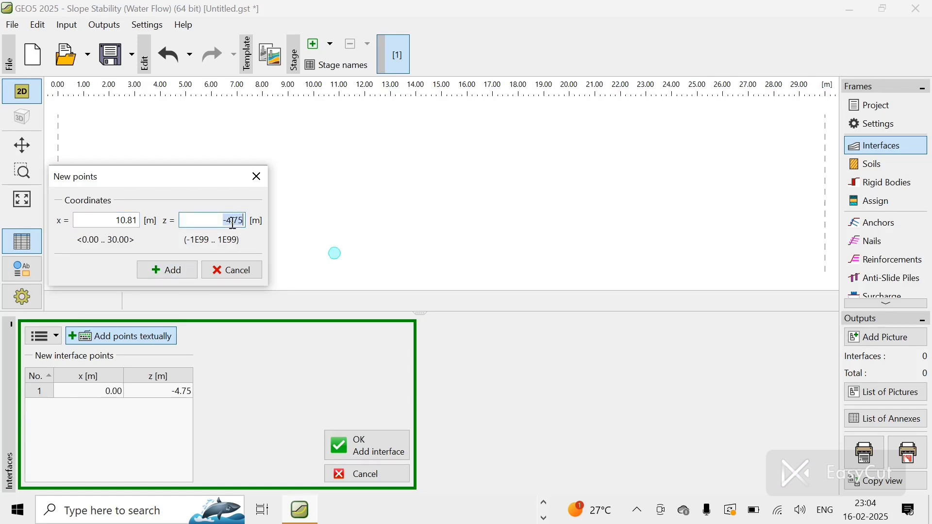
pyautogui.write('-3.64')
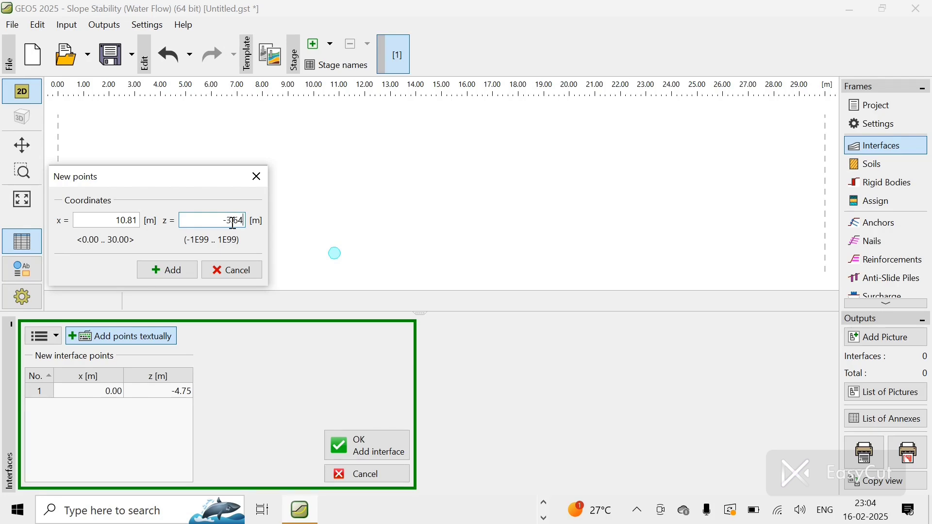
pyautogui.click(189, 271)
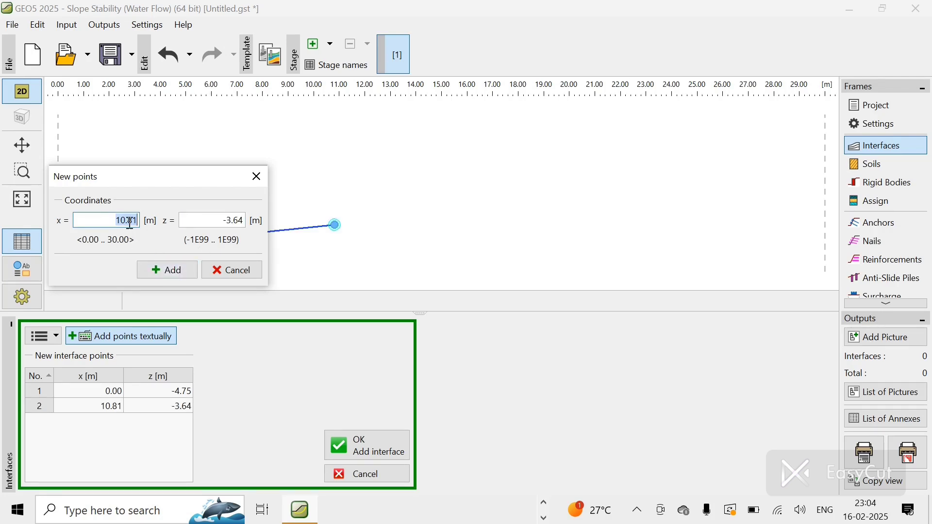
# Step: Add the third interface point at x 16.80 m, z -4.54 m
pyautogui.press('BackSpace')
pyautogui.write('16.80')
pyautogui.doubleClick(243, 223)
pyautogui.press('BackSpace')
pyautogui.write('-4.54')
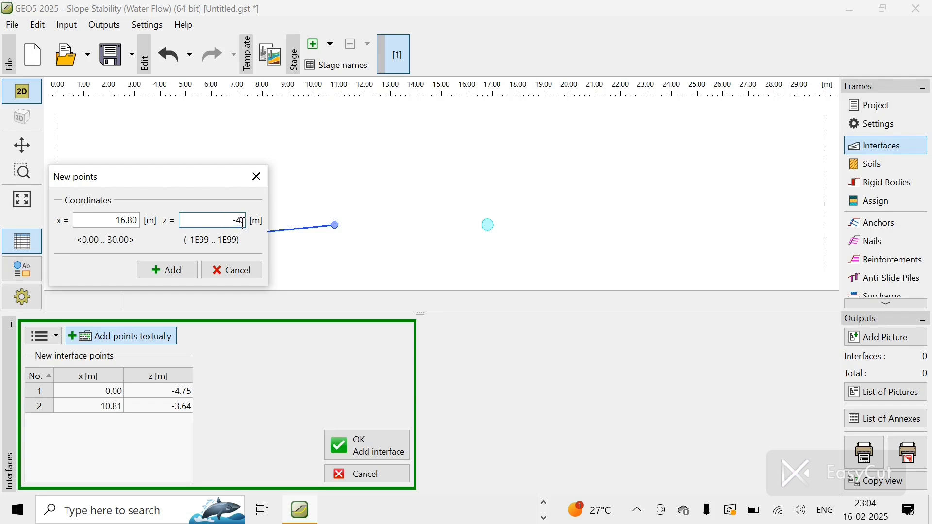
pyautogui.click(192, 270)
# Step: Add the fourth interface point at x 18.59 m, z 0.63 m
pyautogui.click(126, 220)
pyautogui.press('BackSpace')
pyautogui.press('BackSpace')
pyautogui.press('BackSpace')
pyautogui.press('BackSpace')
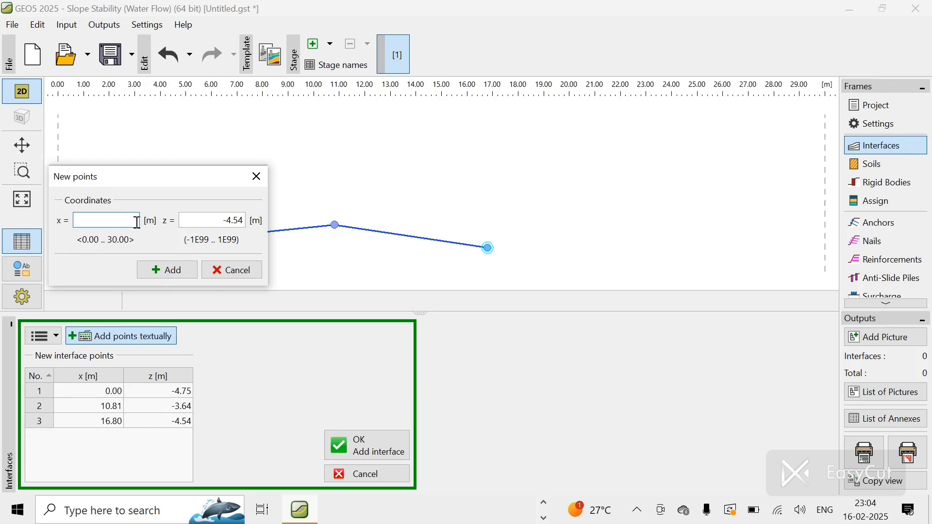
pyautogui.write('18.59')
pyautogui.press('Tab')
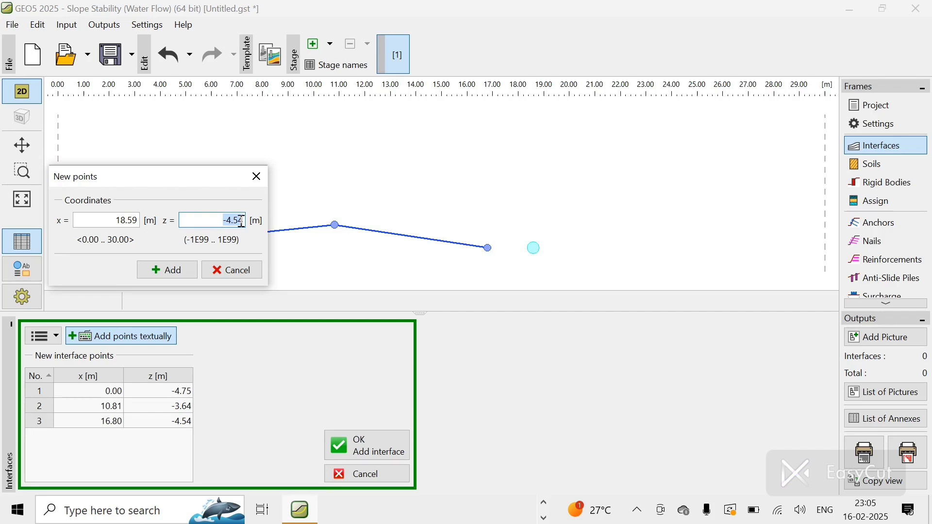
pyautogui.write('0')
pyautogui.write('.63')
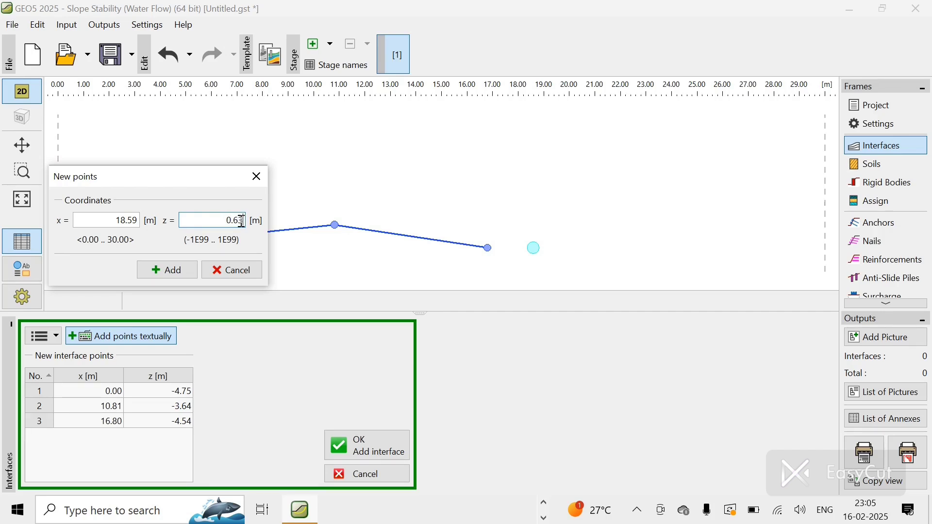
pyautogui.click(172, 271)
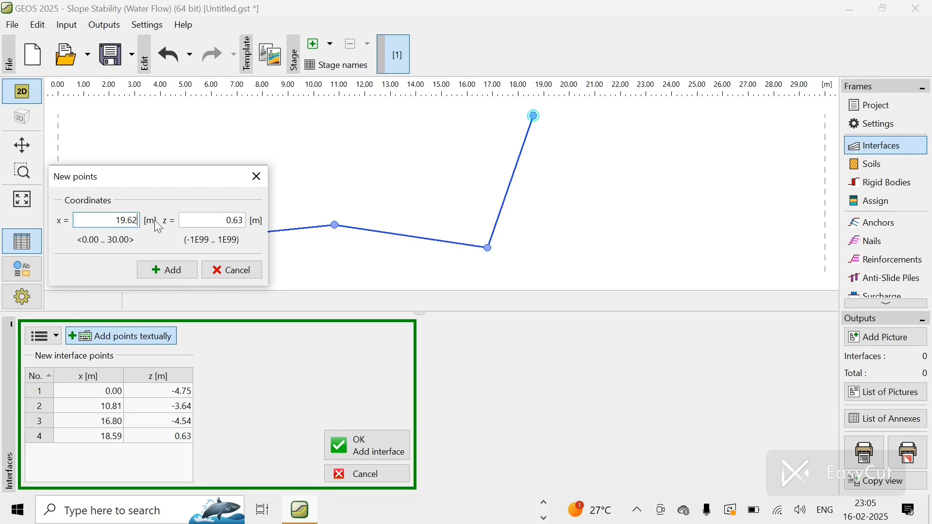
# Step: Add the fifth interface point at x 19.71 m, z 0.71 m
pyautogui.click(237, 219)
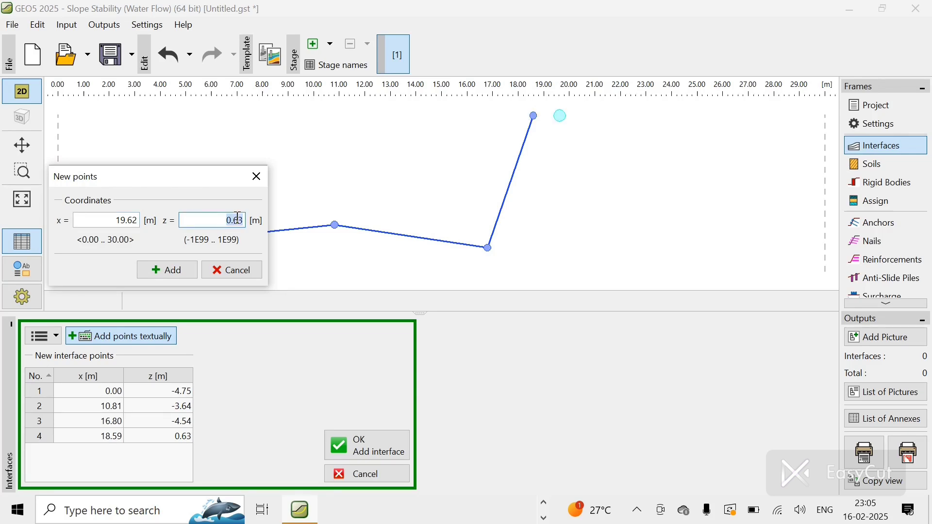
pyautogui.press('BackSpace')
pyautogui.write('0.71')
pyautogui.click(135, 217)
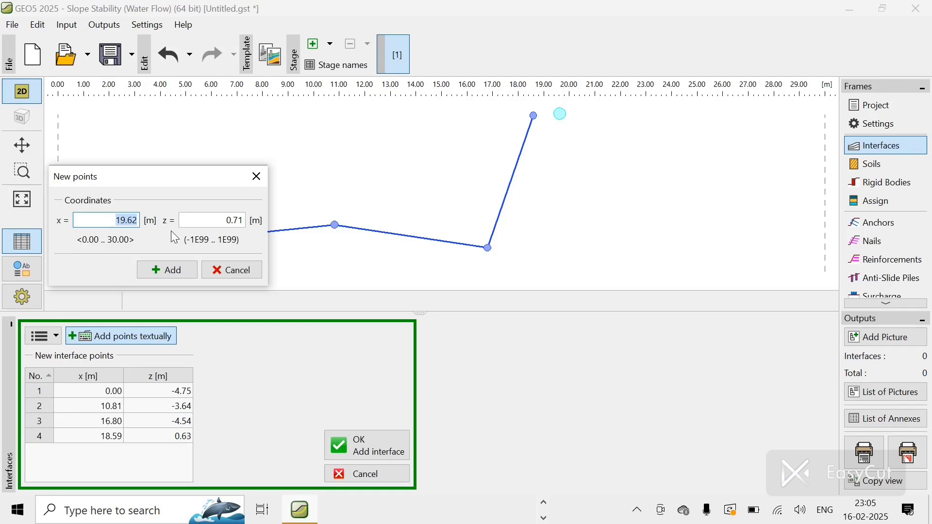
pyautogui.write('19')
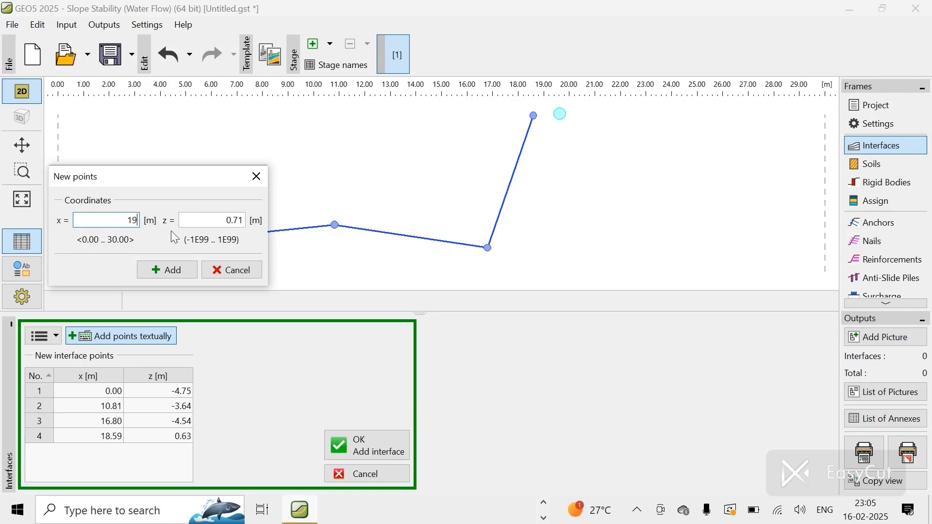
pyautogui.write('.71')
pyautogui.click(162, 265)
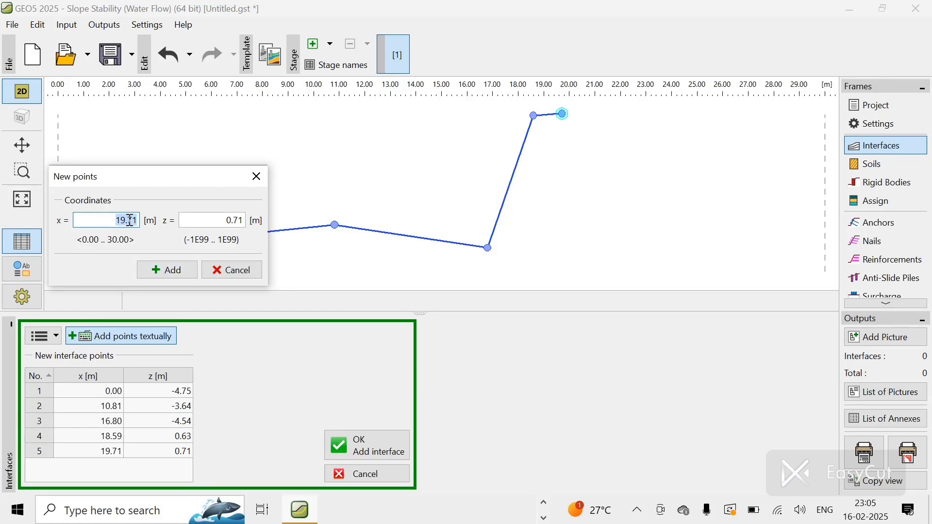
# Step: Add the sixth interface point at x 26.00 m, z 2.80 m
pyautogui.press('BackSpace')
pyautogui.write('26.00')
pyautogui.doubleClick(237, 222)
pyautogui.write('2.80')
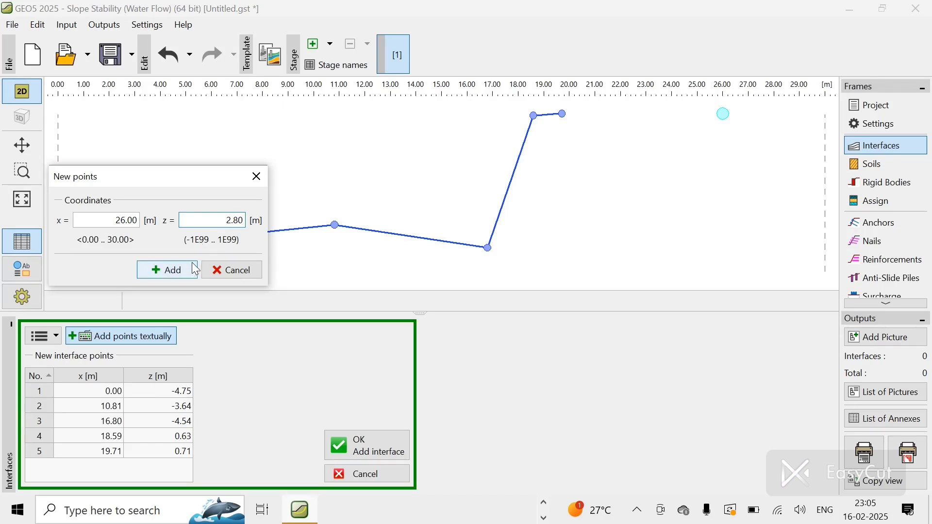
pyautogui.click(179, 269)
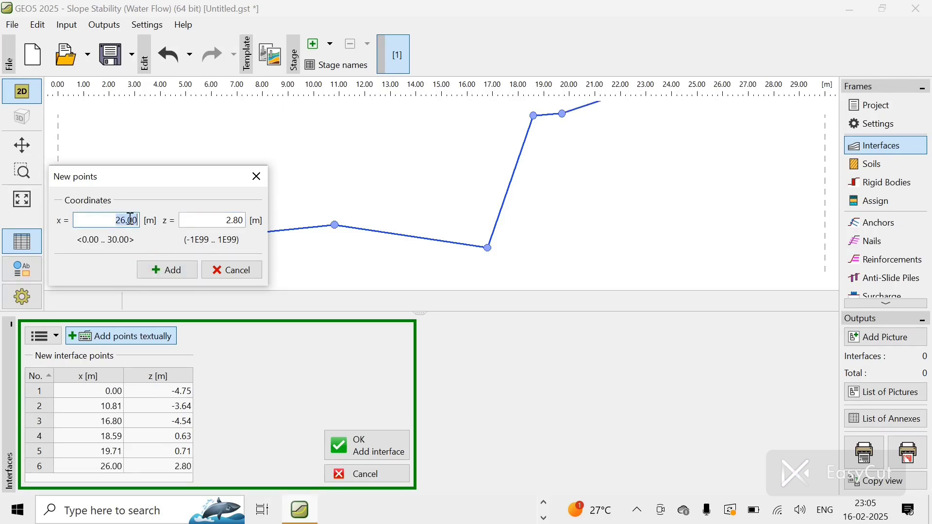
pyautogui.write('34.30')
pyautogui.click(240, 221)
pyautogui.write('3.2')
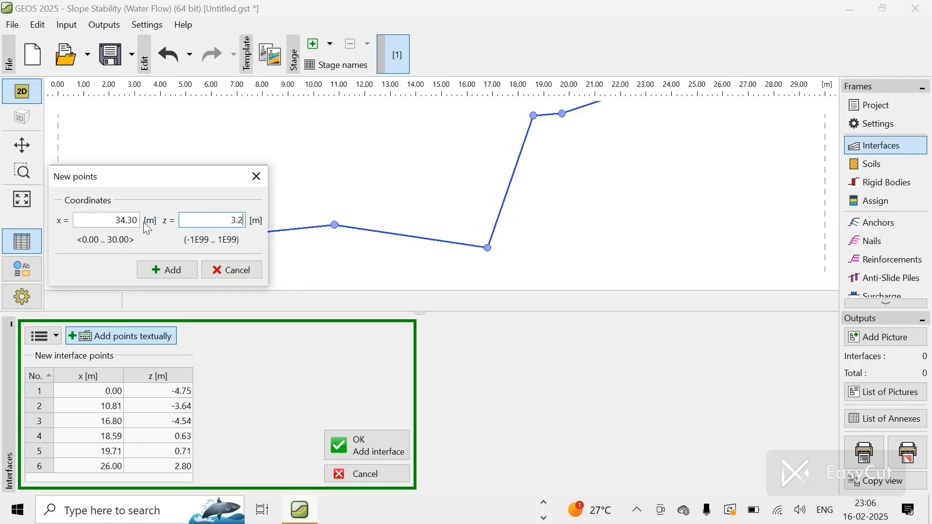
# Step: Add the seventh interface point at x 30.00 m, z 4.12 m after an out-of-range attempt at x 40.00 m
pyautogui.click(137, 219)
pyautogui.write('40')
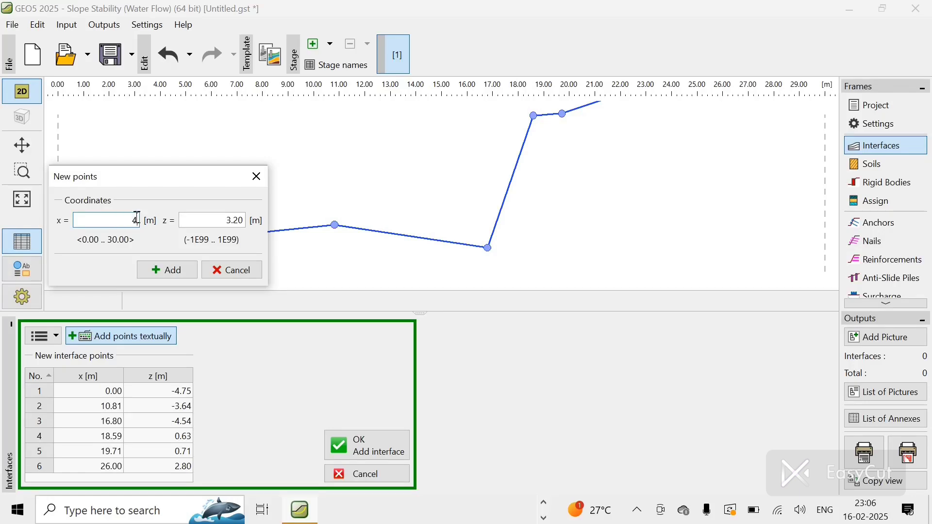
pyautogui.click(238, 221)
pyautogui.press('BackSpace')
pyautogui.write('4.12')
pyautogui.click(183, 269)
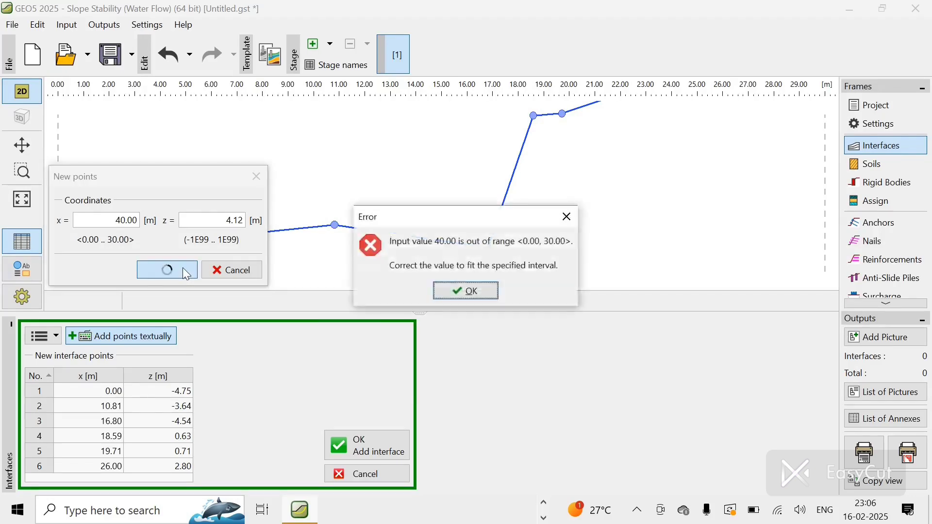
pyautogui.click(453, 289)
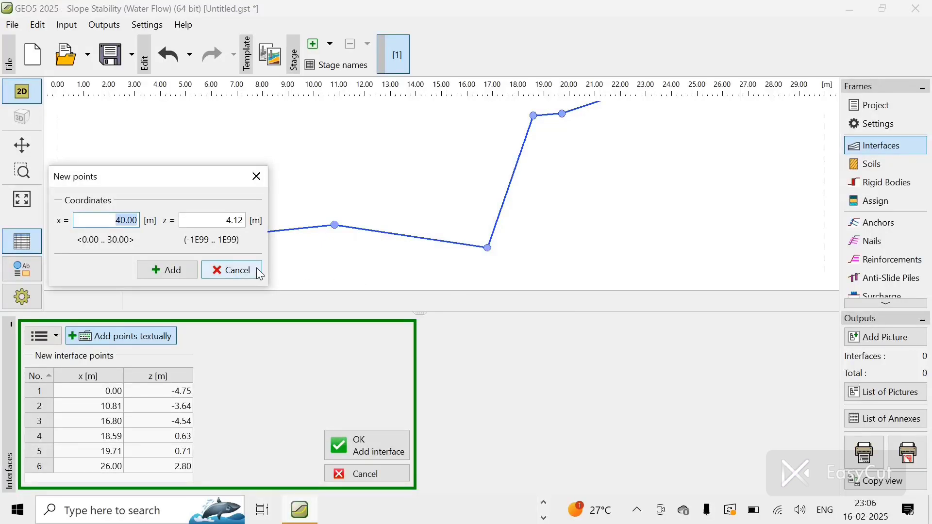
pyautogui.write('30')
pyautogui.click(177, 270)
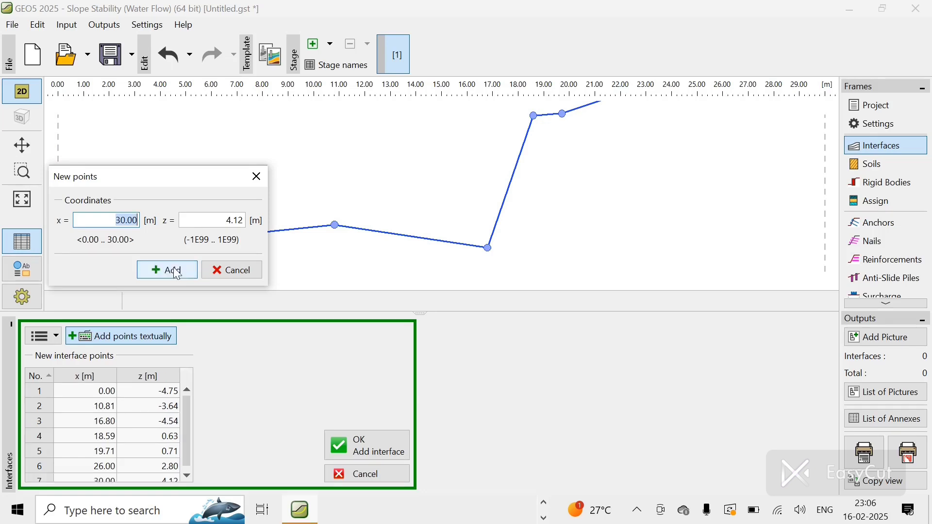
# Step: Close the point entry and confirm the points as the first interface
pyautogui.click(245, 277)
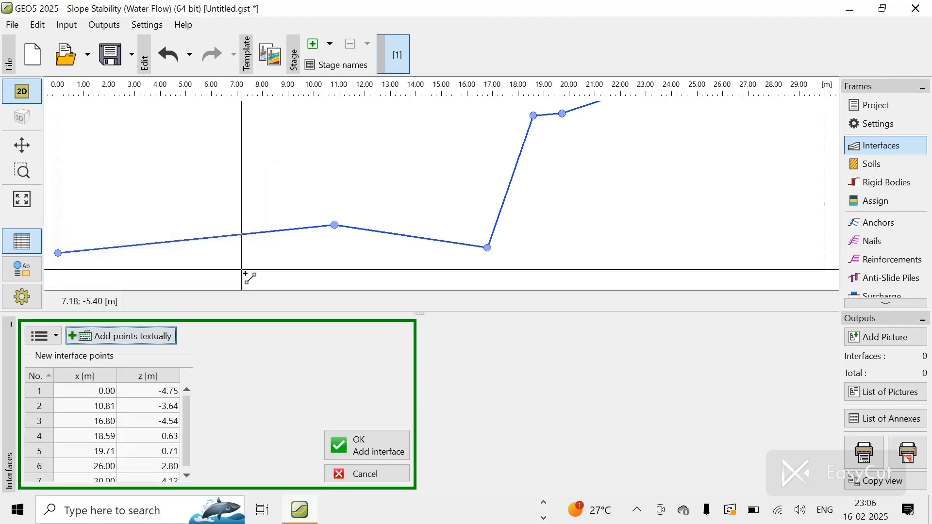
pyautogui.scroll(-5, 459, 236)
pyautogui.scroll(5, 457, 238)
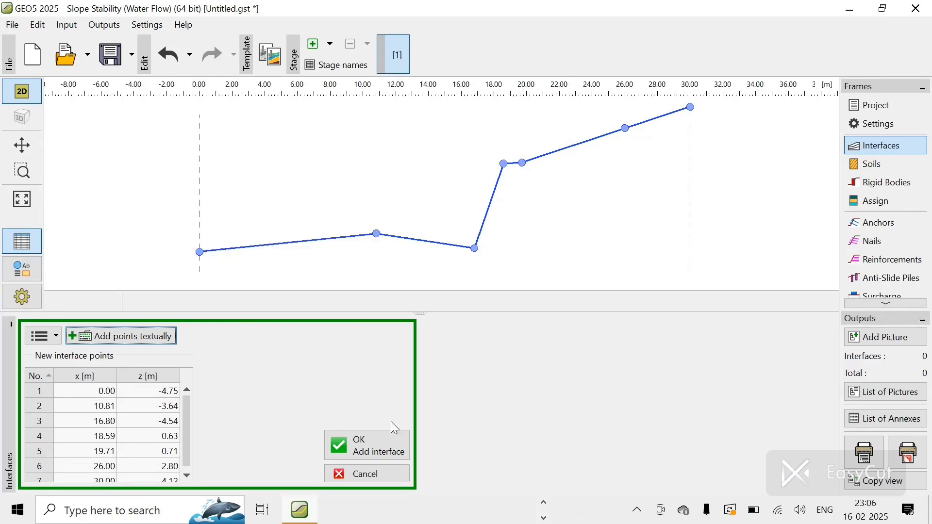
pyautogui.click(378, 436)
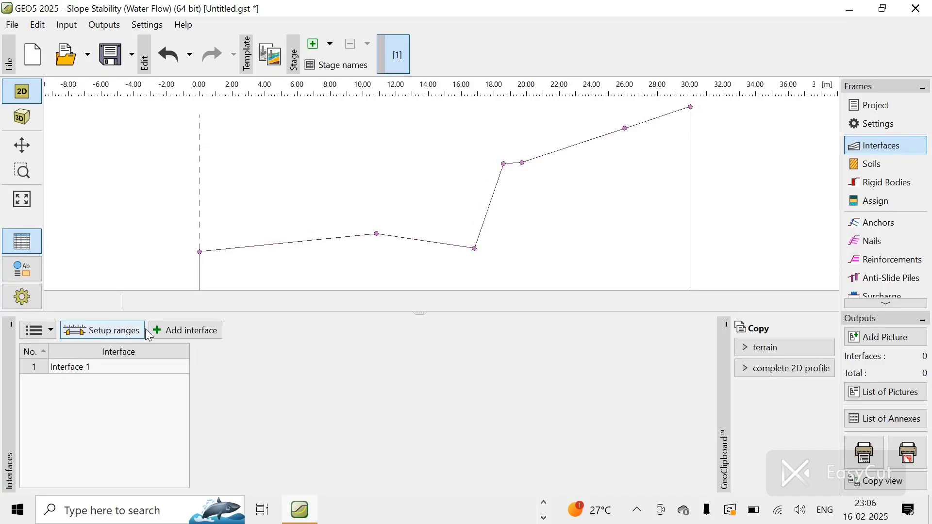
# Step: Start a new interface and add its first point textually at x 16.80 m, z -4.54 m
pyautogui.click(177, 332)
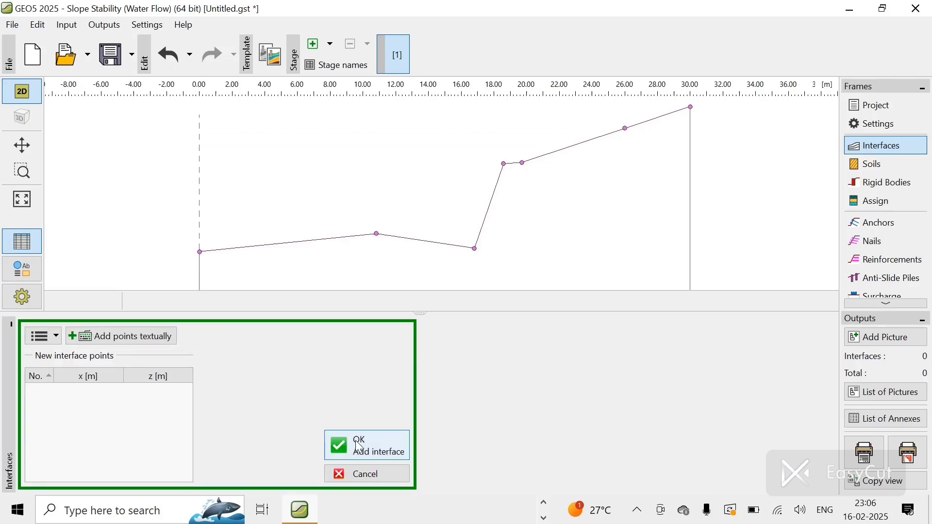
pyautogui.click(154, 340)
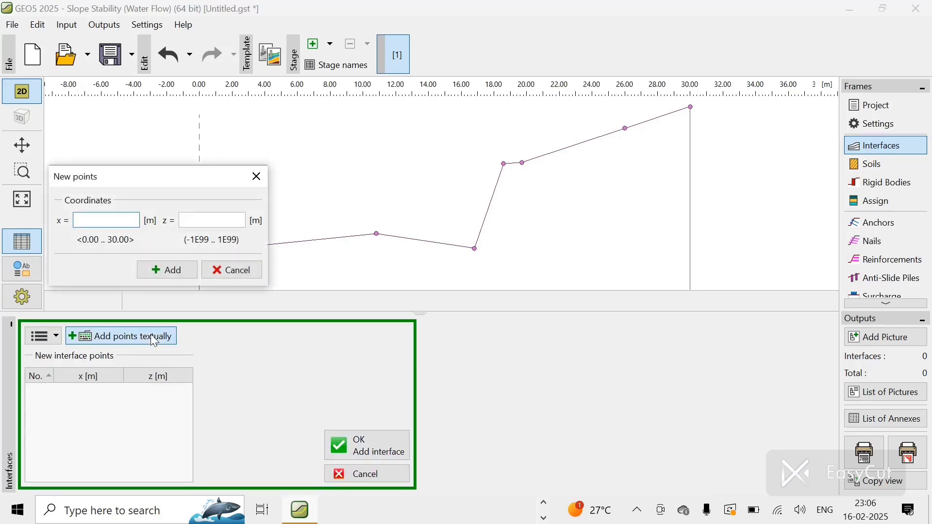
pyautogui.write('16.80')
pyautogui.click(236, 221)
pyautogui.write('4')
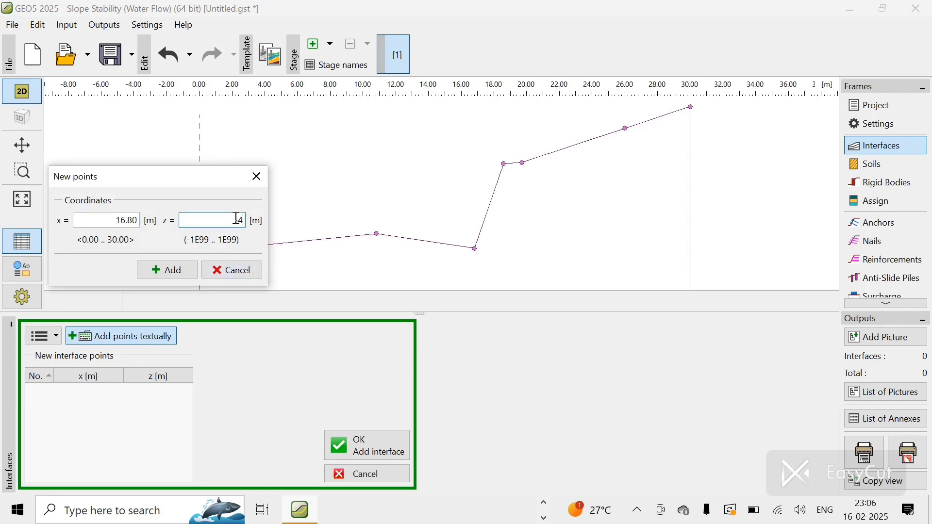
pyautogui.write('.54')
pyautogui.click(168, 270)
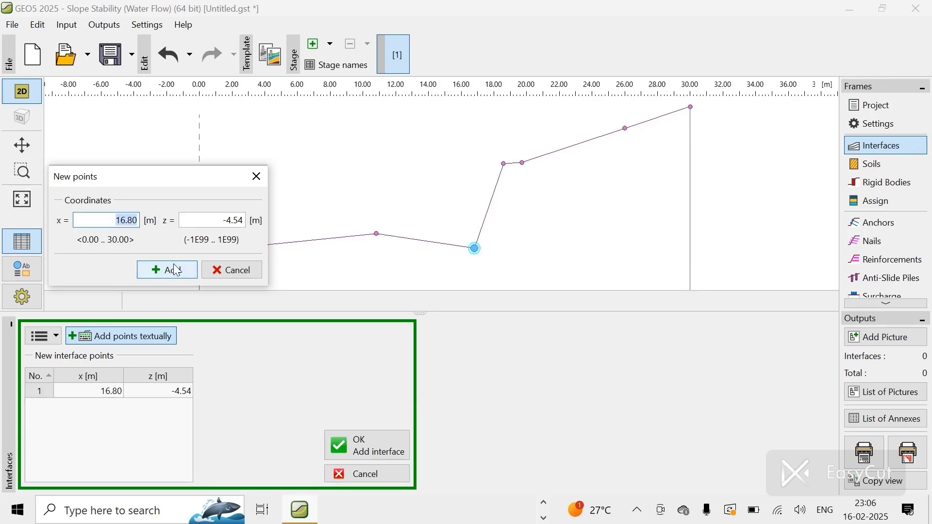
# Step: Add the second point of the new interface at x 18.87 m, z -4.57 m
pyautogui.press('BackSpace')
pyautogui.write('18.87')
pyautogui.click(245, 221)
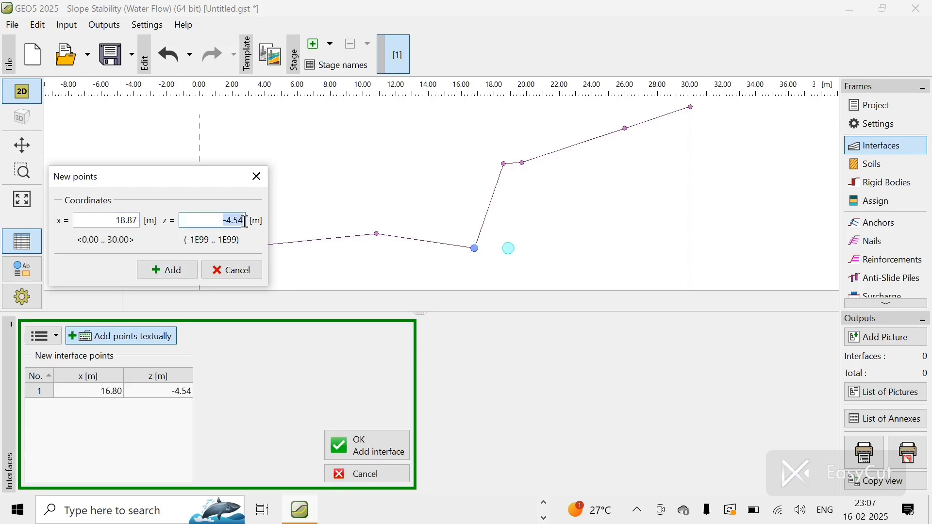
pyautogui.press('BackSpace')
pyautogui.write('-4.57')
pyautogui.click(168, 271)
# Step: Add the third point of the new interface at x 19.17 m, z -2.48 m
pyautogui.press('BackSpace')
pyautogui.write('19')
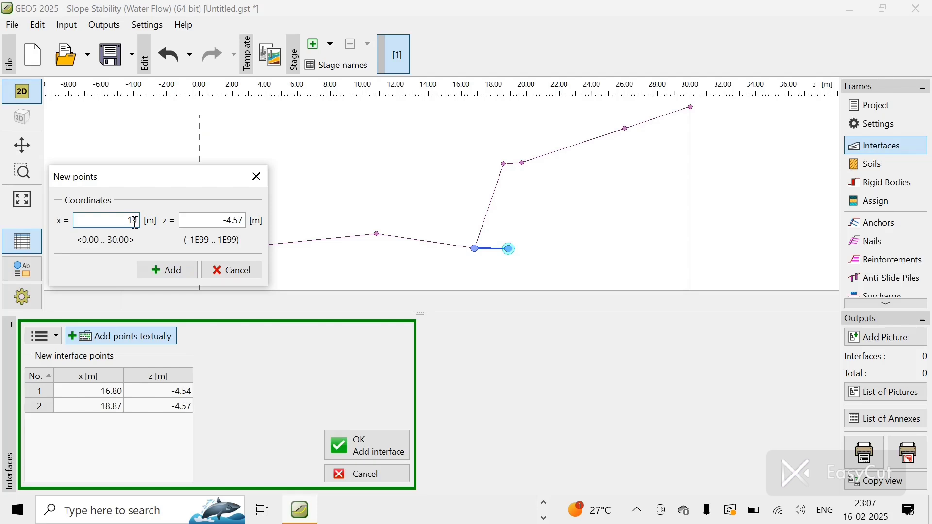
pyautogui.write('.17')
pyautogui.click(240, 218)
pyautogui.press('BackSpace')
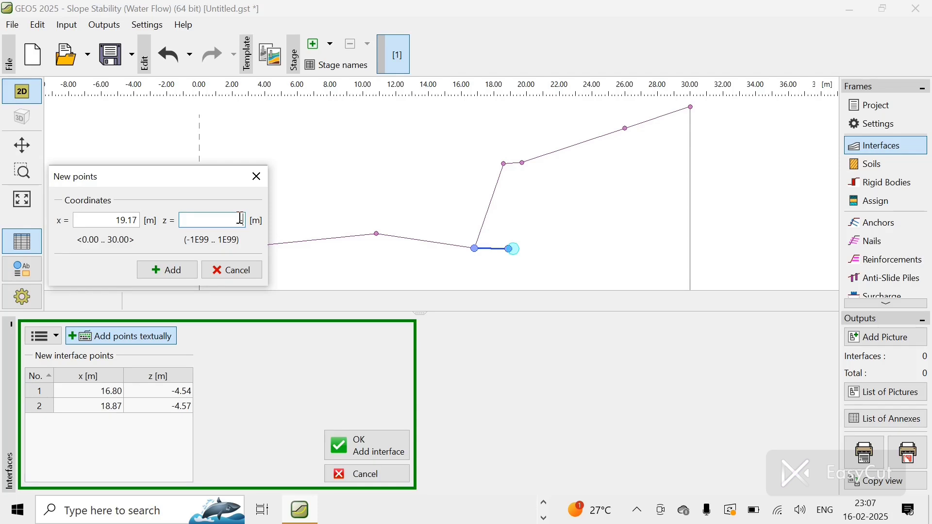
pyautogui.write('-2.48')
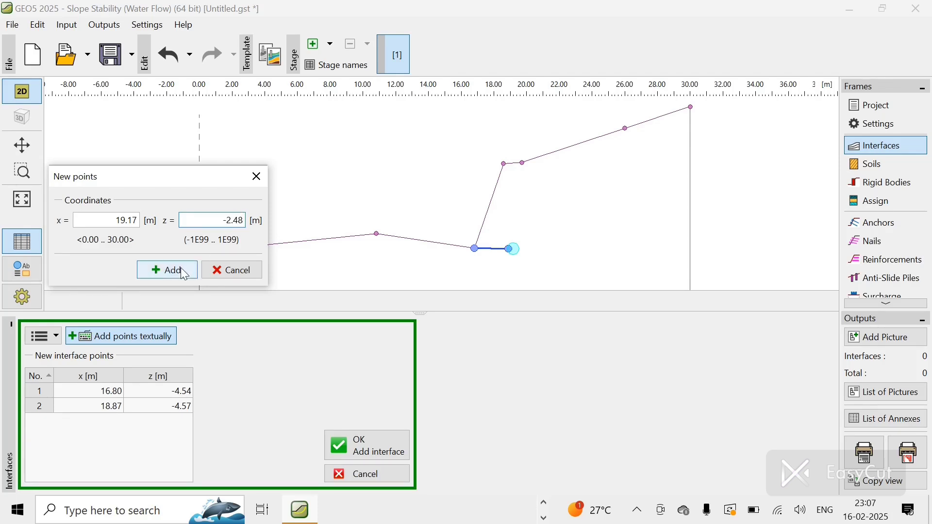
pyautogui.click(179, 270)
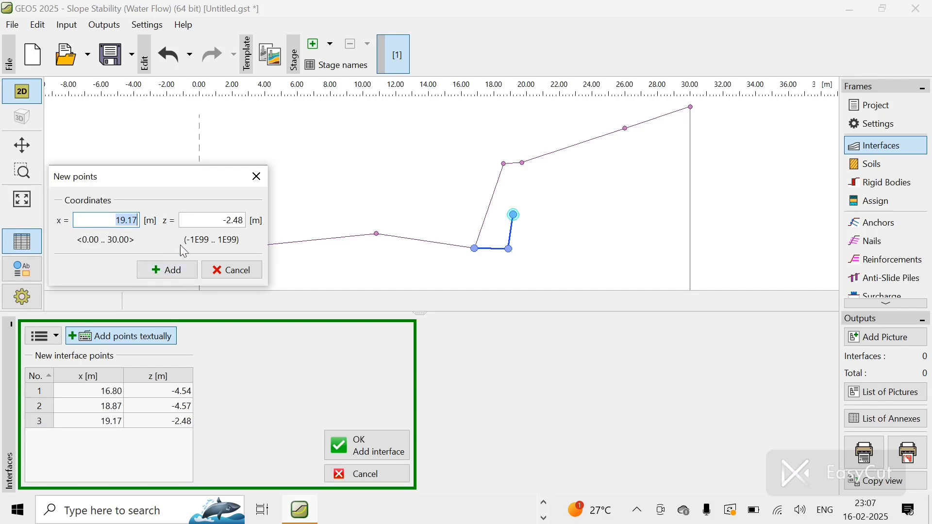
# Step: Add the fourth point at x 19.62 m, z 0.71 m and confirm the second interface
pyautogui.write('19.62')
pyautogui.click(242, 221)
pyautogui.press('BackSpace')
pyautogui.write('0.71')
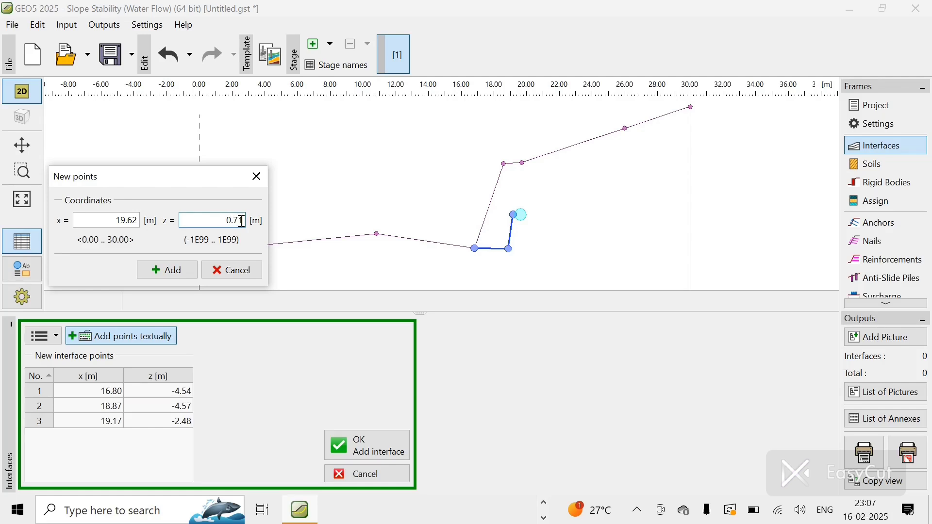
pyautogui.click(166, 270)
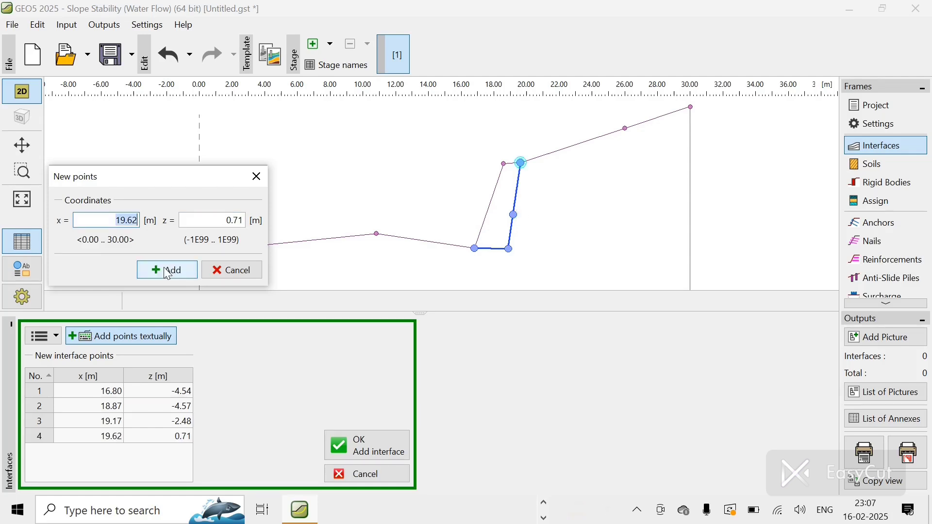
pyautogui.click(248, 272)
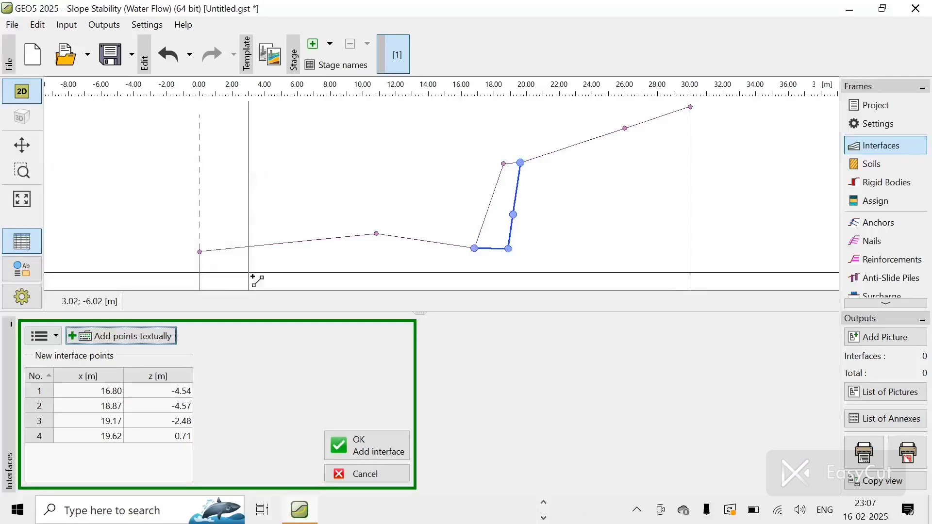
pyautogui.click(367, 435)
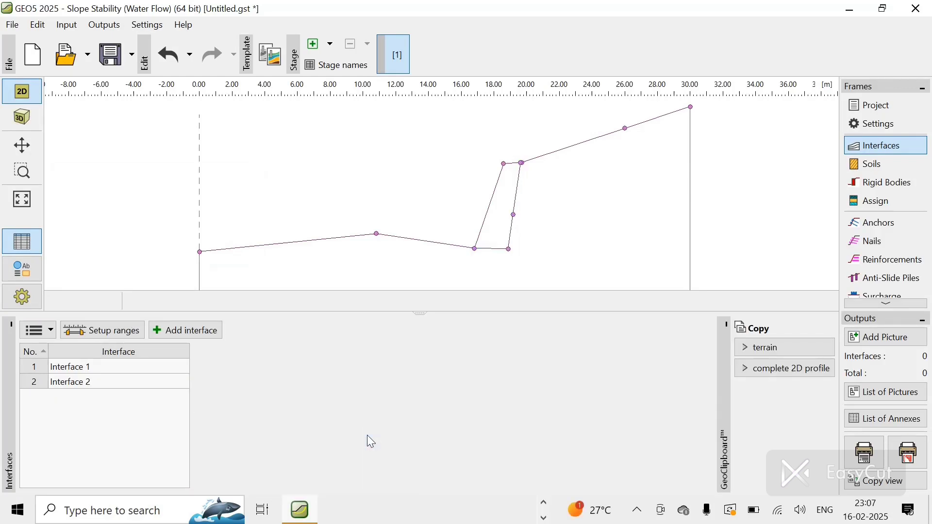
# Step: Start a third interface and add its first point at x 19.17 m, z -2.48 m
pyautogui.click(174, 327)
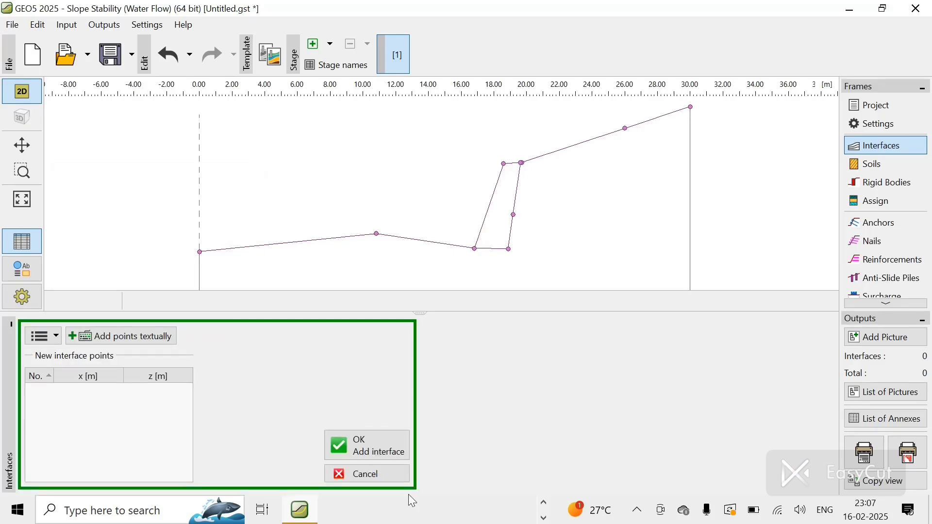
pyautogui.click(383, 445)
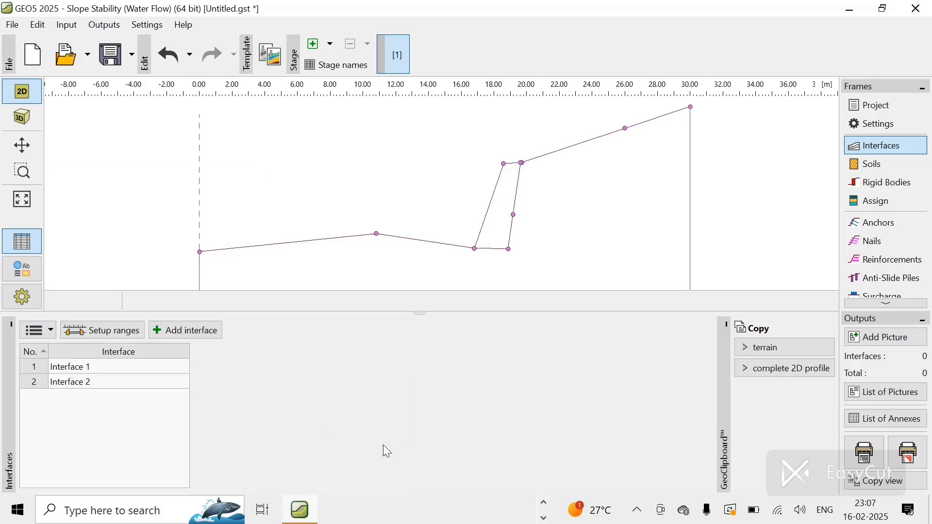
pyautogui.click(189, 332)
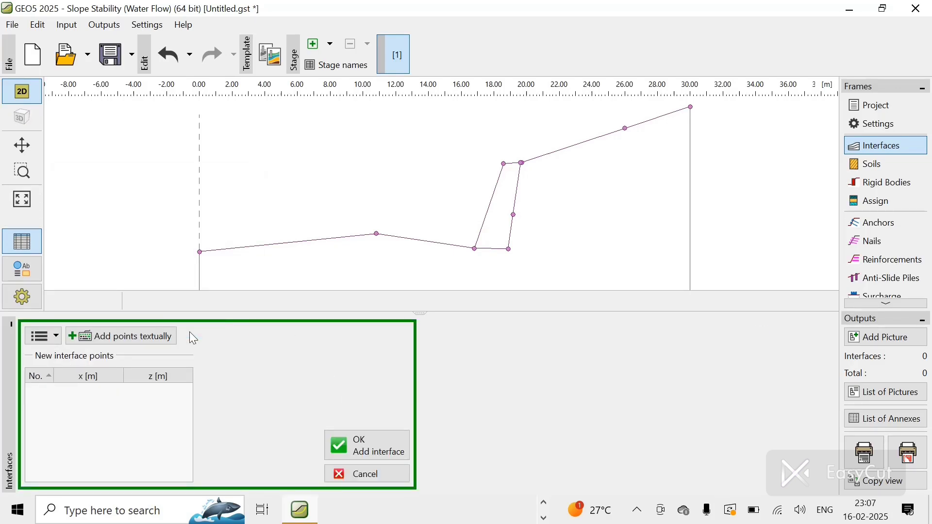
pyautogui.click(154, 338)
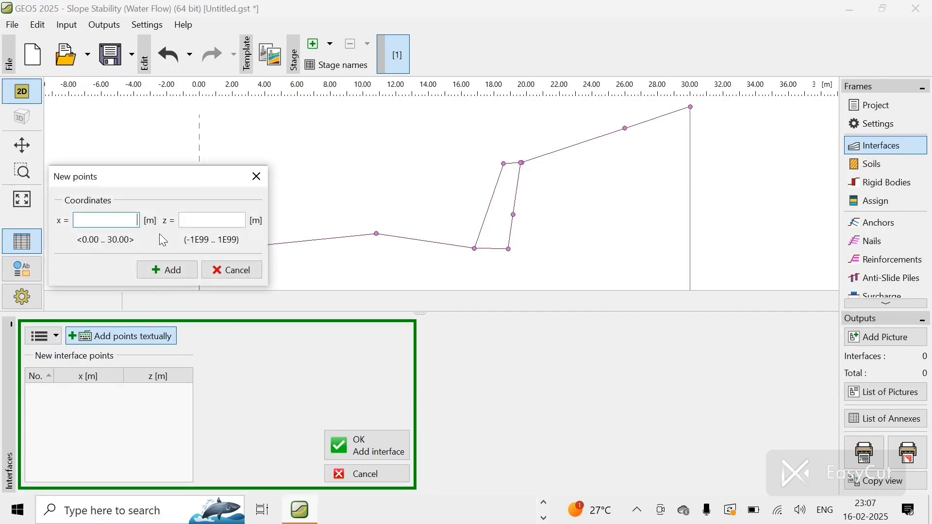
pyautogui.write('19.17')
pyautogui.click(229, 223)
pyautogui.write('12.4')
pyautogui.write('8')
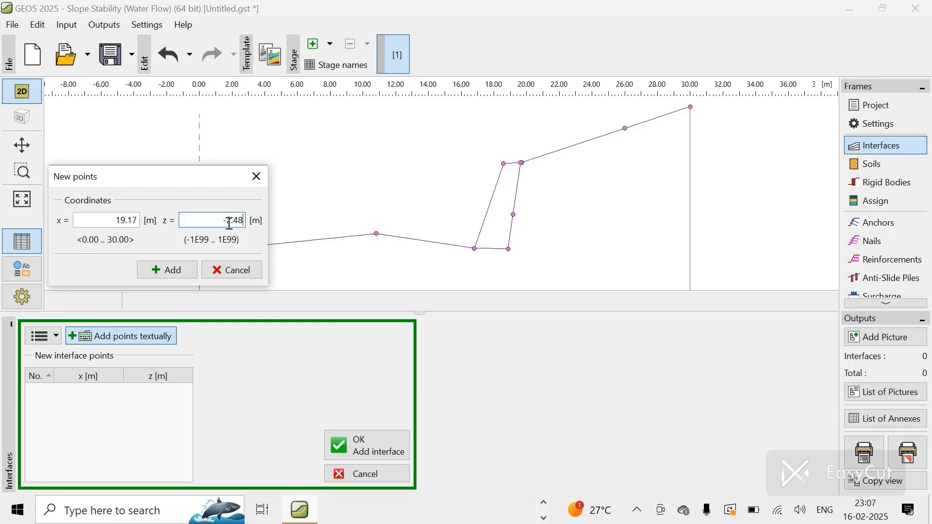
pyautogui.click(178, 267)
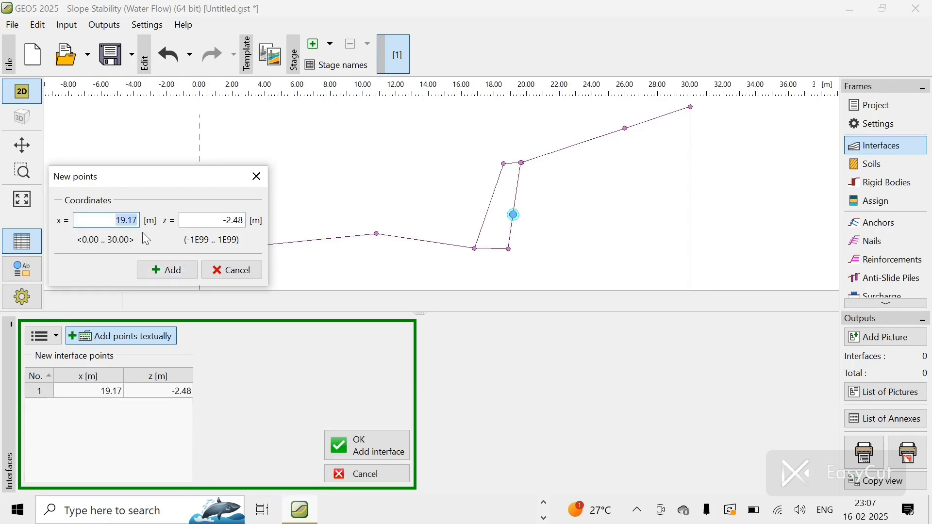
# Step: Add the second point of the third interface at x 27.61 m, z -1.75 m
pyautogui.write('27.61')
pyautogui.click(224, 222)
pyautogui.press('BackSpace')
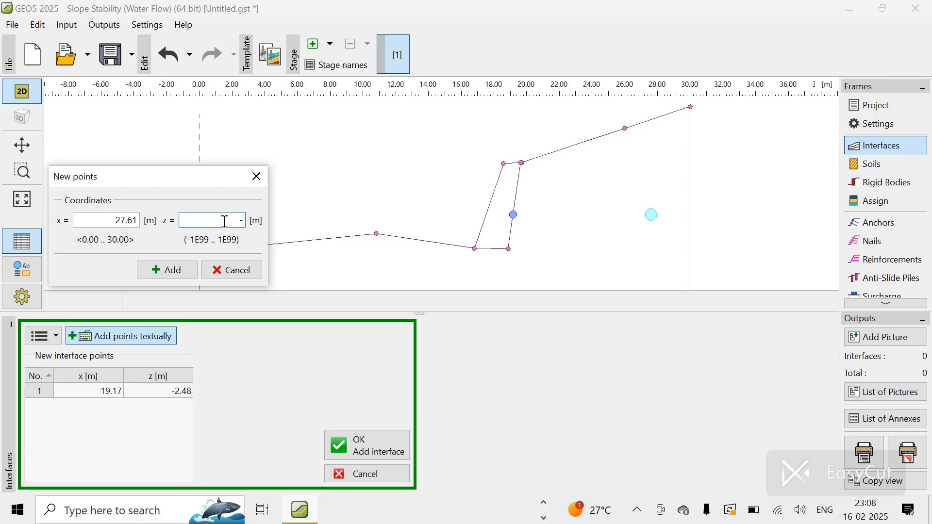
pyautogui.write('-1.75')
pyautogui.click(181, 263)
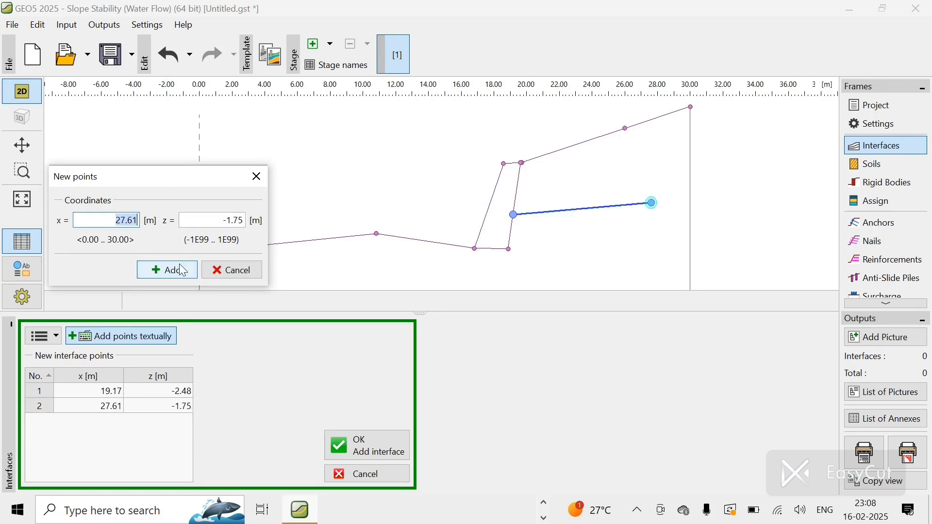
# Step: Try to add a point at x 32.66 m, z -0.74 m to the third interface
pyautogui.write('32.66')
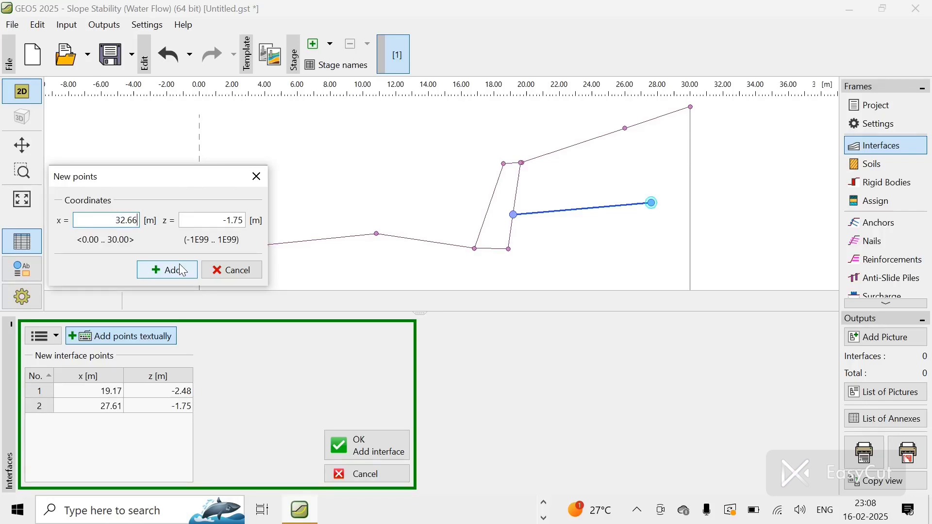
pyautogui.click(241, 221)
pyautogui.press('BackSpace')
pyautogui.write('-0.74')
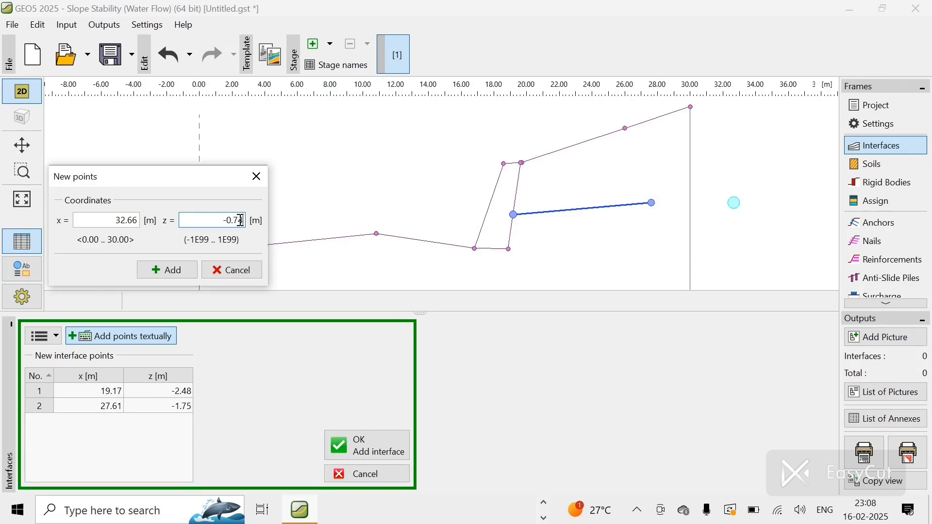
pyautogui.click(173, 271)
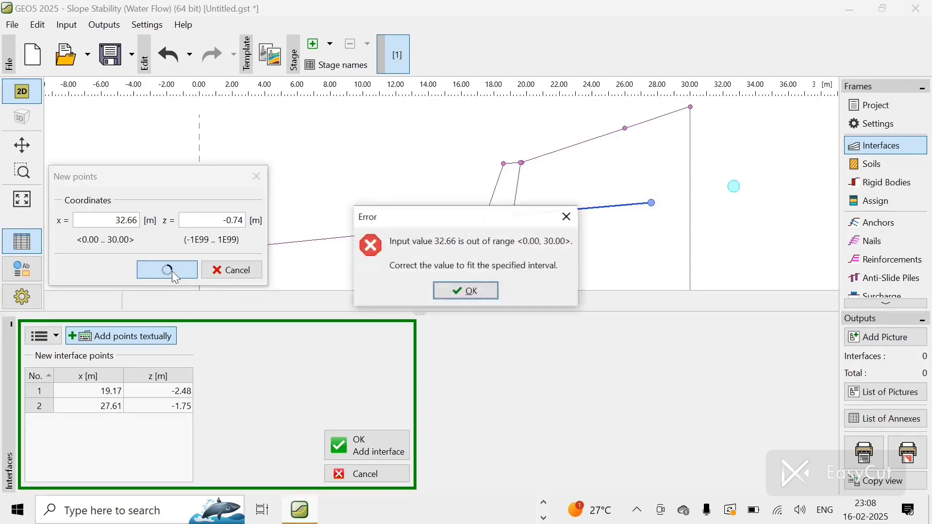
pyautogui.click(458, 291)
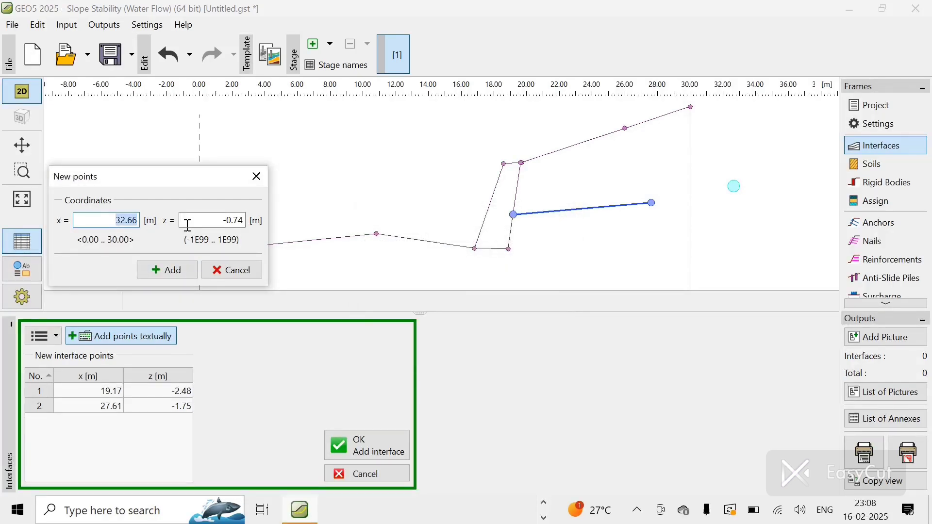
# Step: Add the third point of the third interface at x 30 m, z -0.74 m
pyautogui.write('30')
pyautogui.click(159, 270)
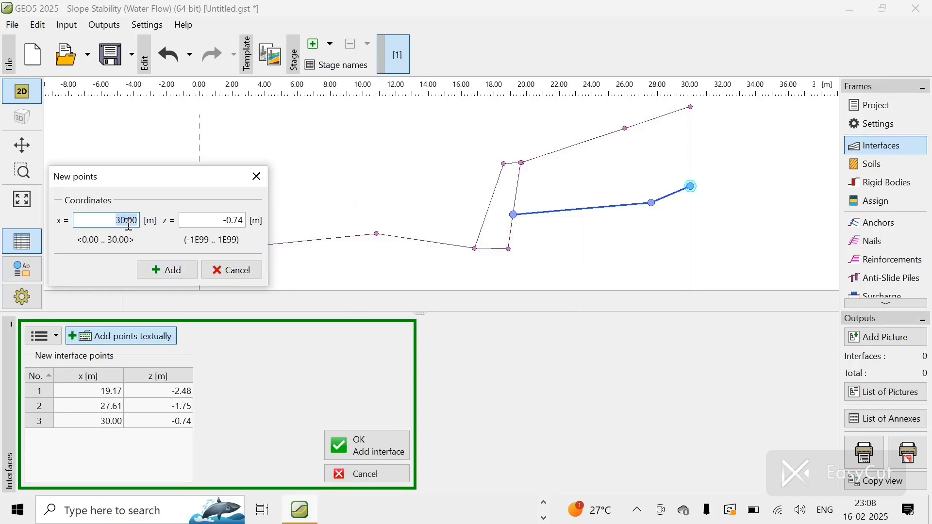
# Step: Try to add another point at x 30 m, z 0.36 m to the third interface
pyautogui.write('30')
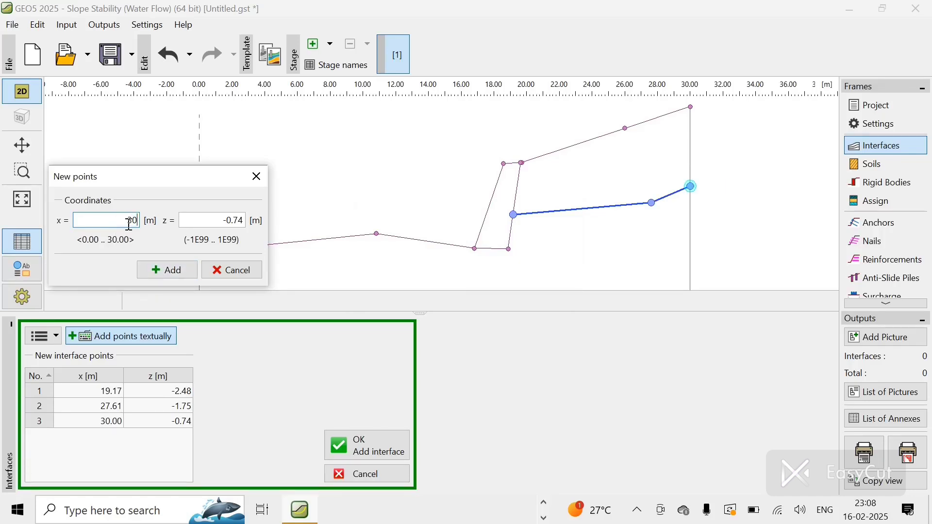
pyautogui.doubleClick(241, 221)
pyautogui.write('0')
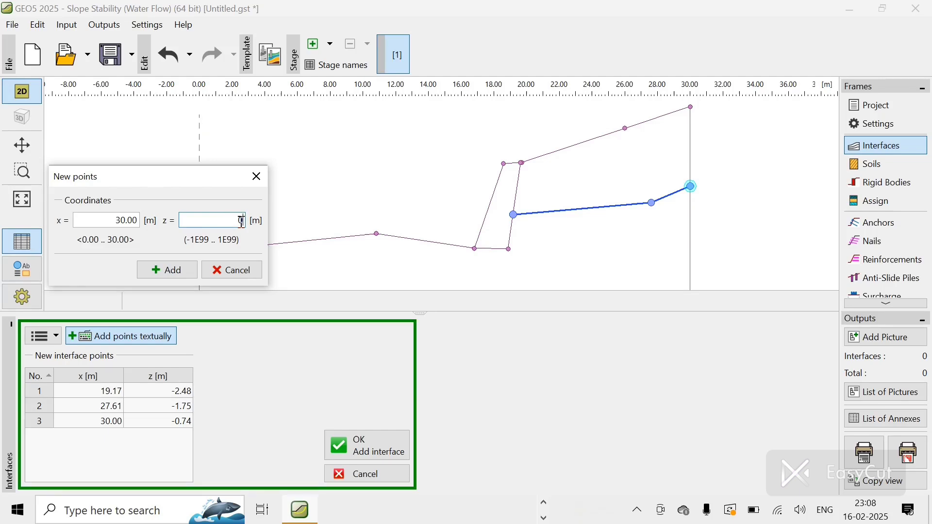
pyautogui.write('.38')
pyautogui.click(185, 265)
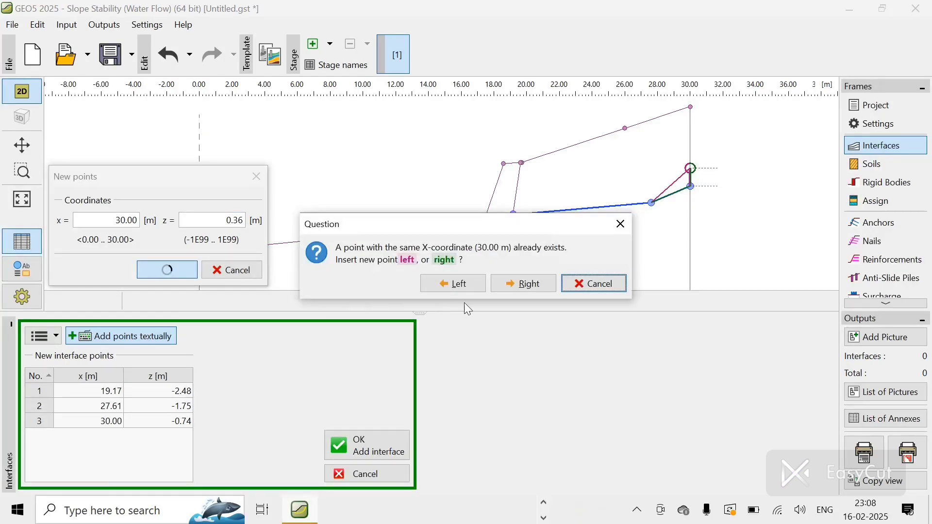
pyautogui.click(585, 286)
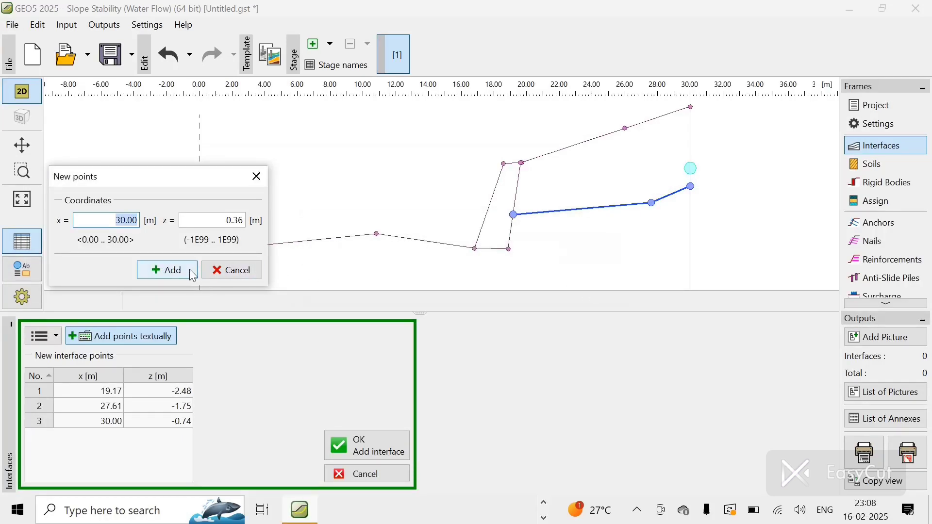
# Step: Close the point entry and confirm the third interface
pyautogui.click(228, 272)
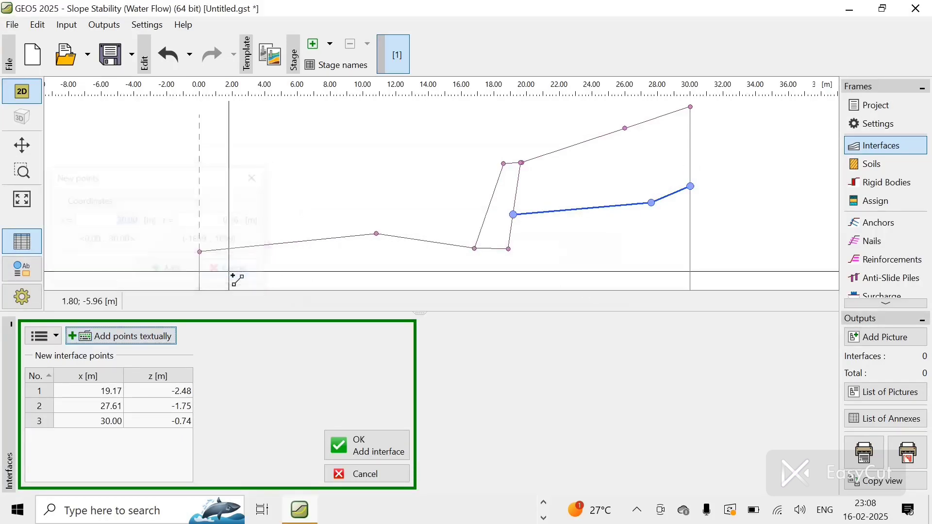
pyautogui.click(366, 446)
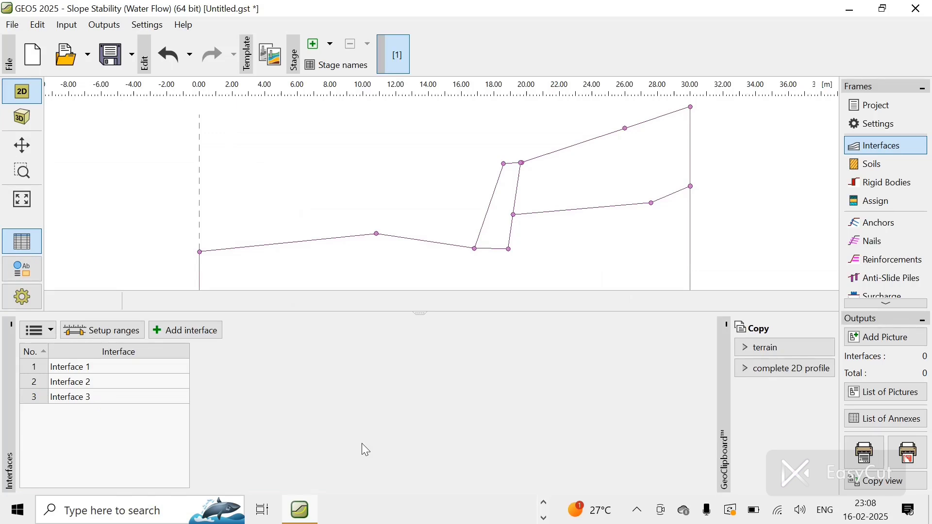
# Step: Start a fourth interface and add its first point at x 0 m, z -8.07 m
pyautogui.click(192, 332)
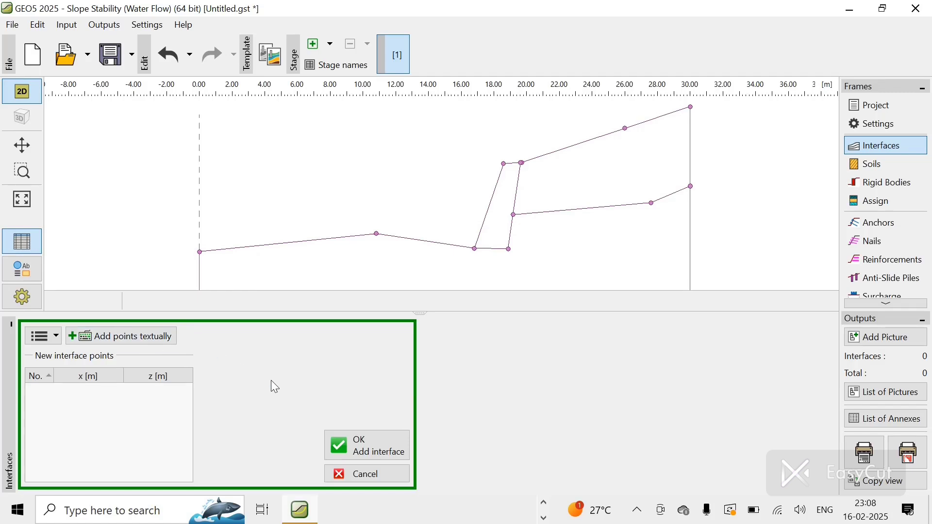
pyautogui.click(125, 337)
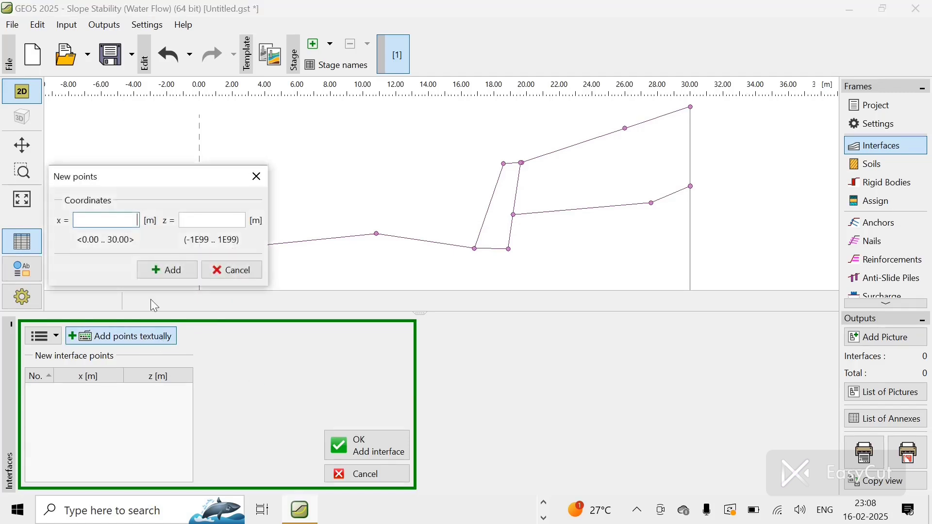
pyautogui.write('0')
pyautogui.click(203, 221)
pyautogui.write('-8.07')
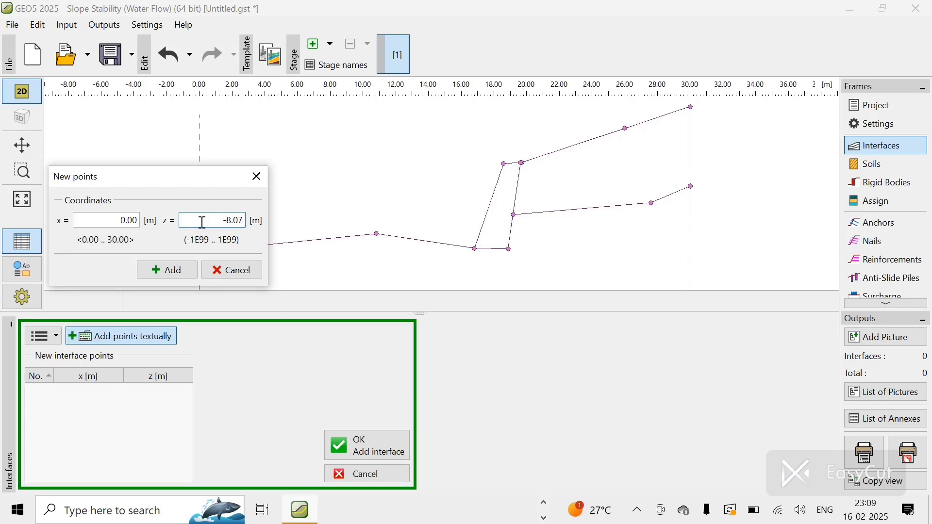
pyautogui.click(178, 275)
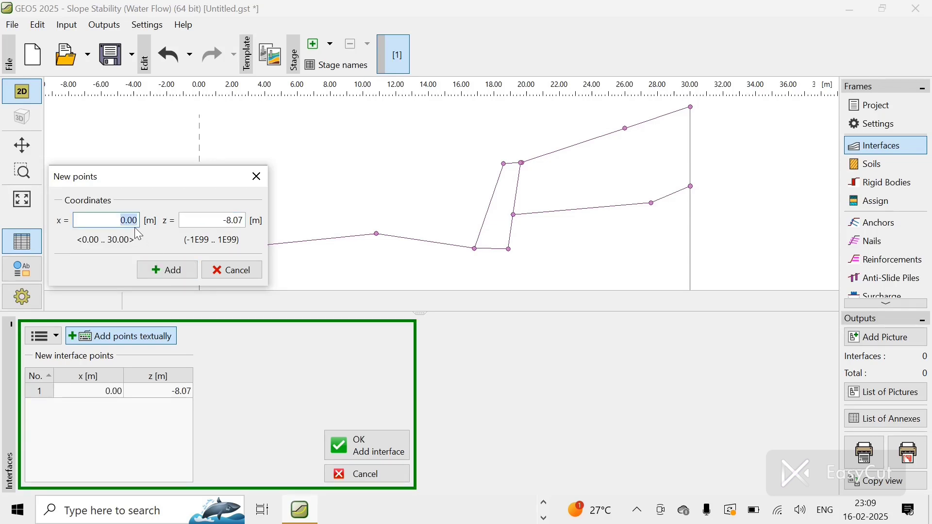
# Step: Add the second point of the fourth interface at x 19.06 m, z -7.50 m
pyautogui.press('BackSpace')
pyautogui.write('19.06')
pyautogui.click(235, 218)
pyautogui.write('-')
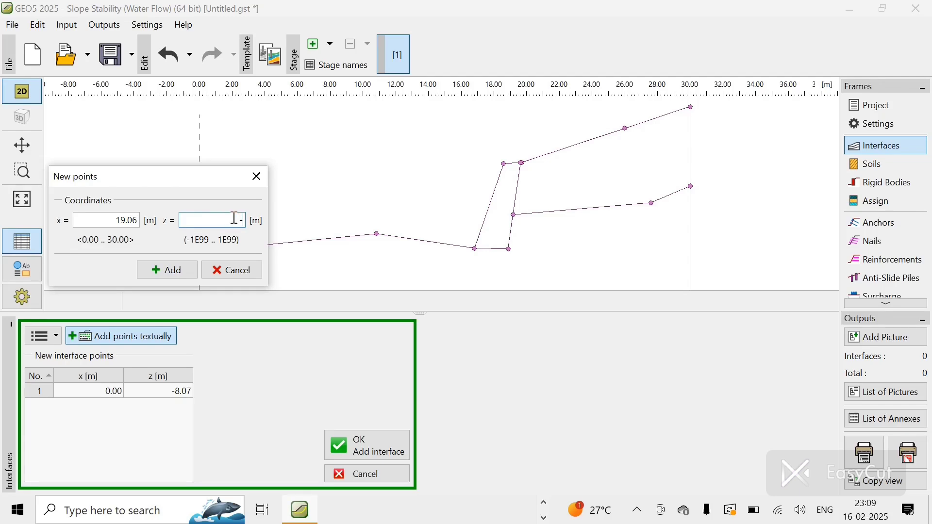
pyautogui.write('7.5')
pyautogui.click(163, 270)
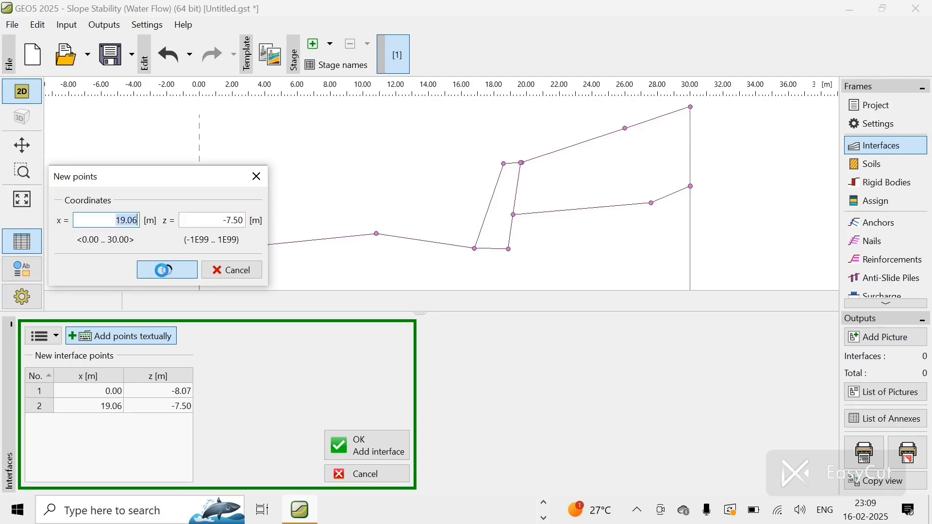
# Step: Add the third point of the fourth interface at x 30 m, z -5.77 m
pyautogui.write('3')
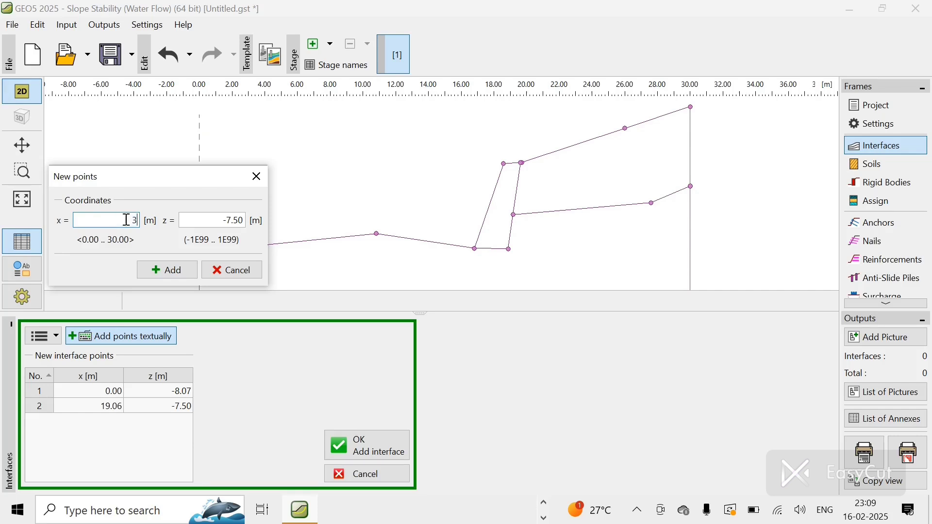
pyautogui.write('0')
pyautogui.click(247, 219)
pyautogui.write('-5.77')
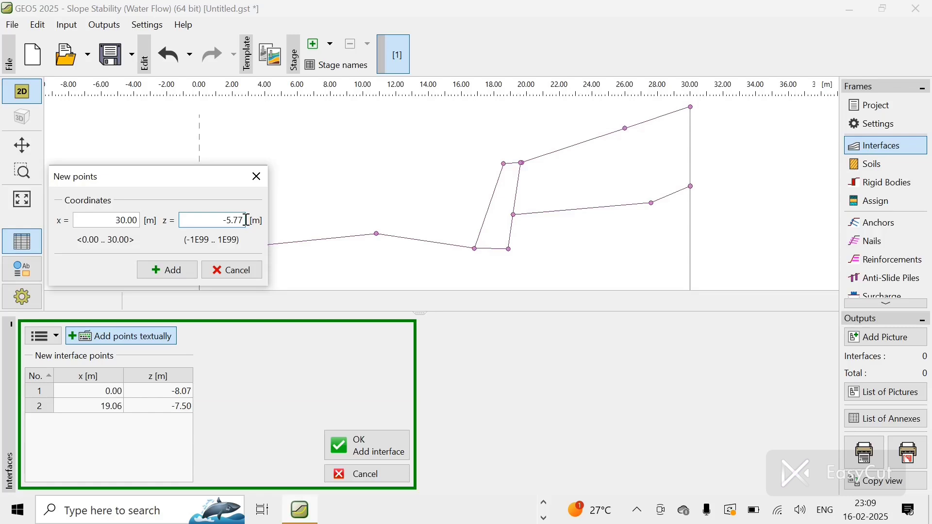
pyautogui.click(169, 270)
# Step: Try to add another point at x 30 m, z -5.05 m to the fourth interface
pyautogui.click(131, 223)
pyautogui.doubleClick(238, 222)
pyautogui.press('BackSpace')
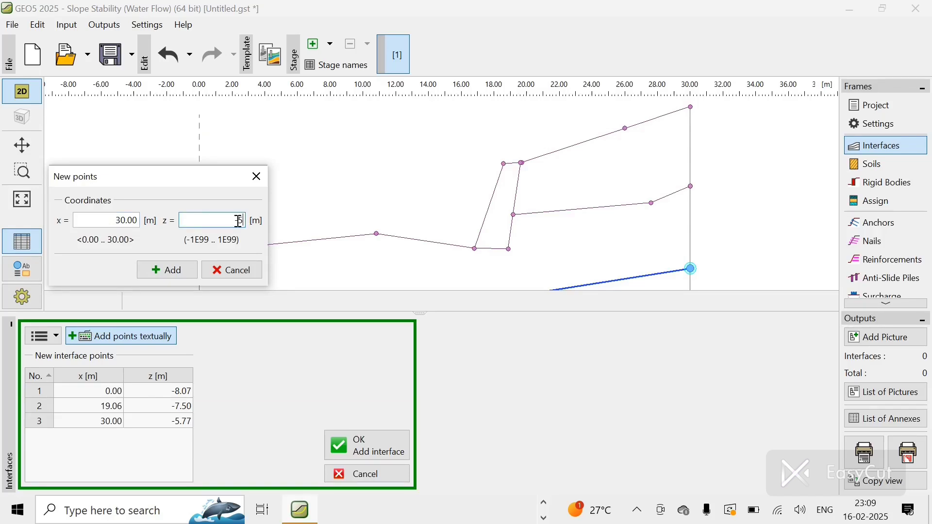
pyautogui.write('-5.05')
pyautogui.click(175, 265)
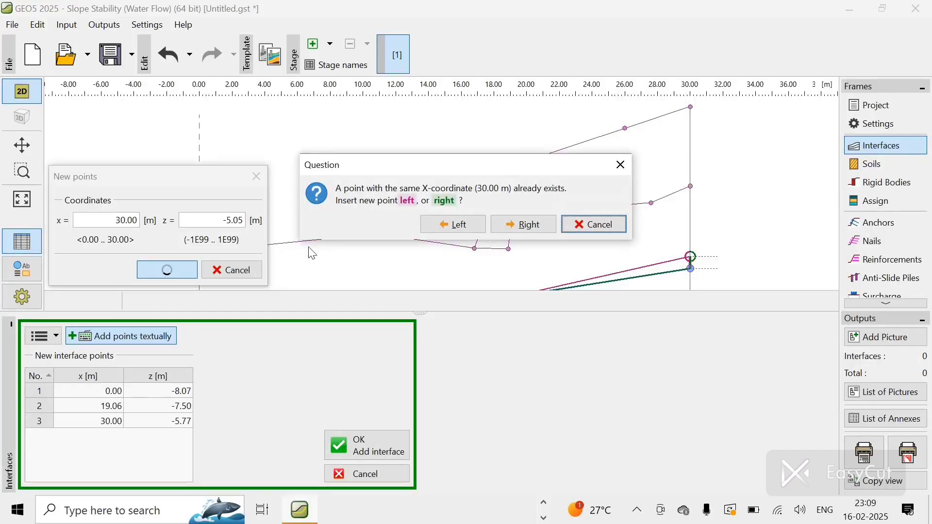
pyautogui.click(579, 224)
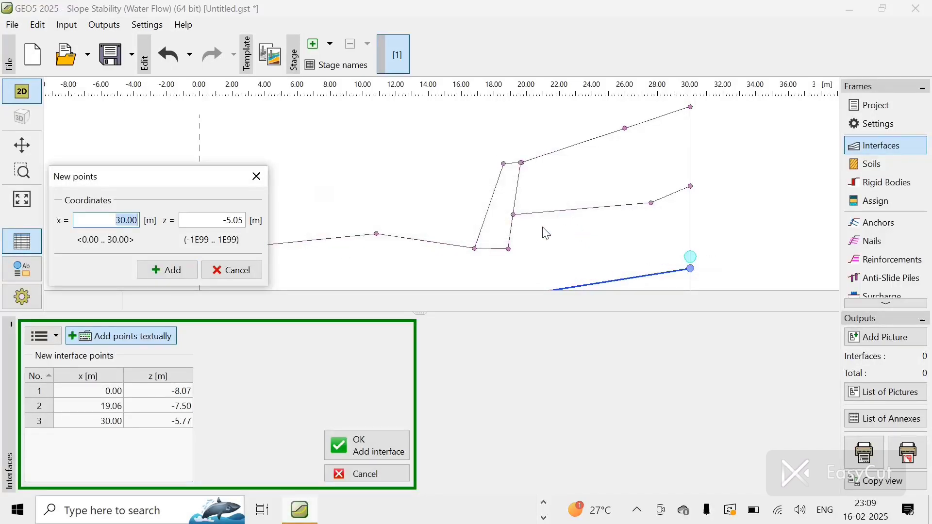
# Step: Close the point entry and confirm the fourth interface
pyautogui.click(254, 273)
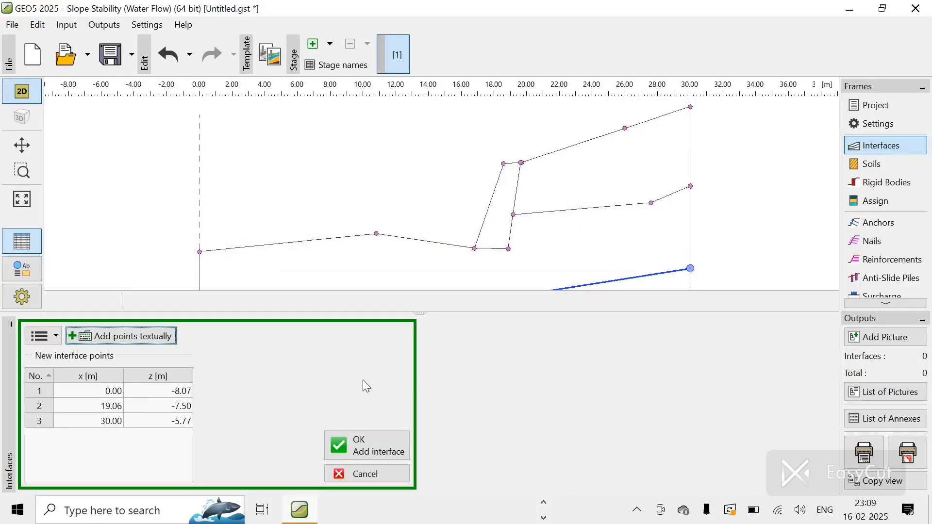
pyautogui.click(367, 440)
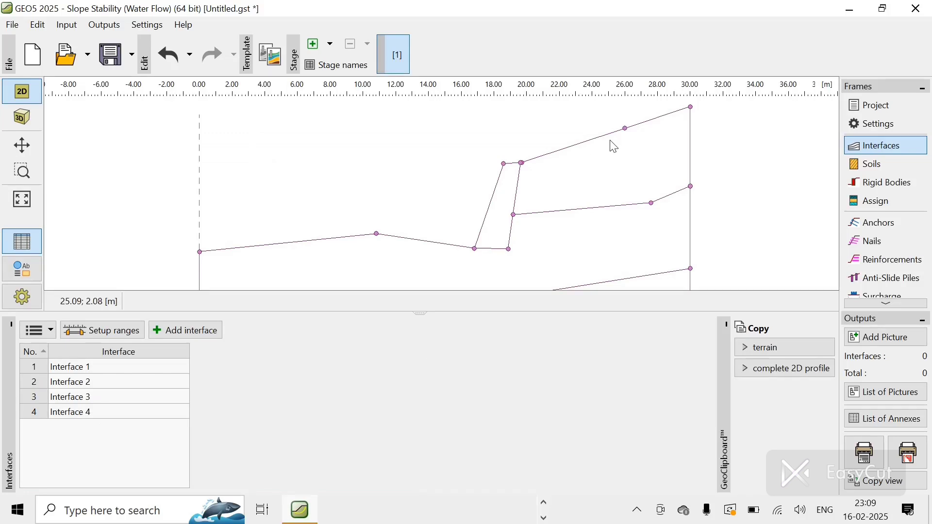
# Step: Add a soil classified as MG - Gravelly silt of firm consistency using the standard classification
pyautogui.scroll(-5, 614, 147)
pyautogui.scroll(4, 615, 146)
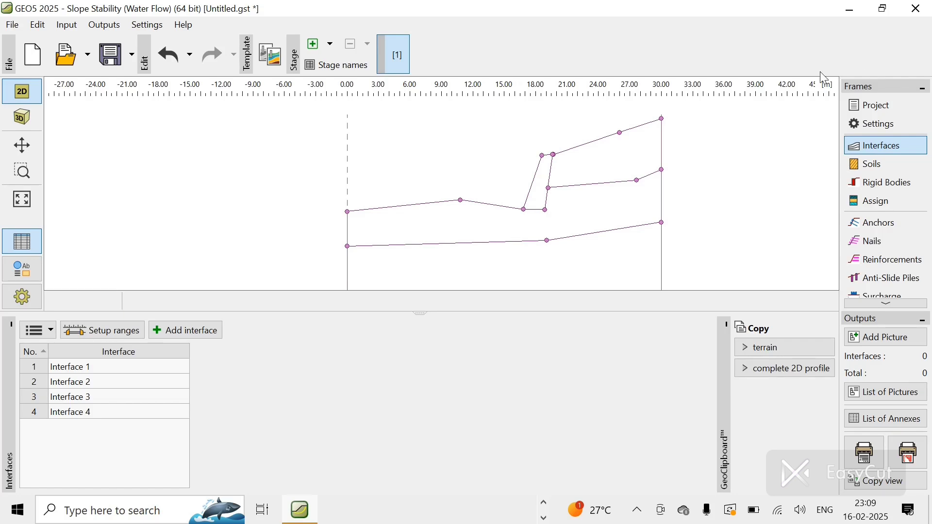
pyautogui.click(868, 165)
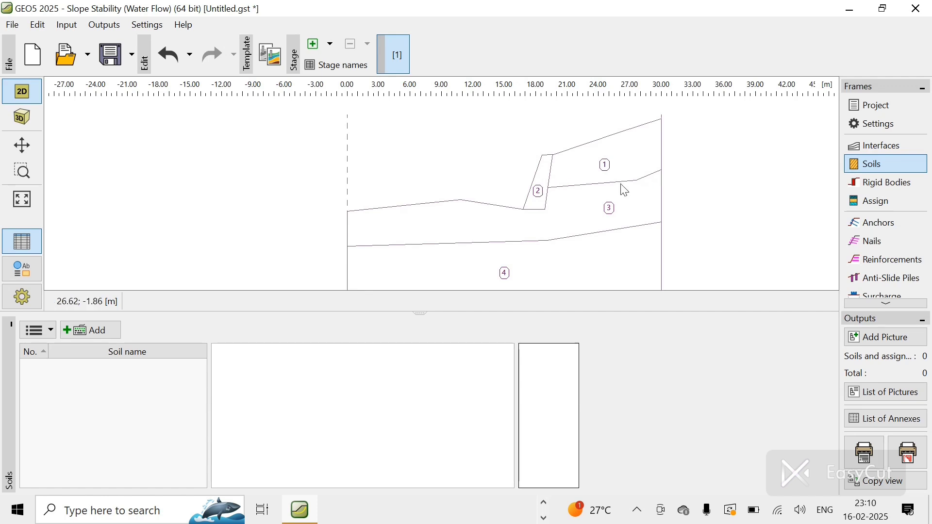
pyautogui.click(102, 330)
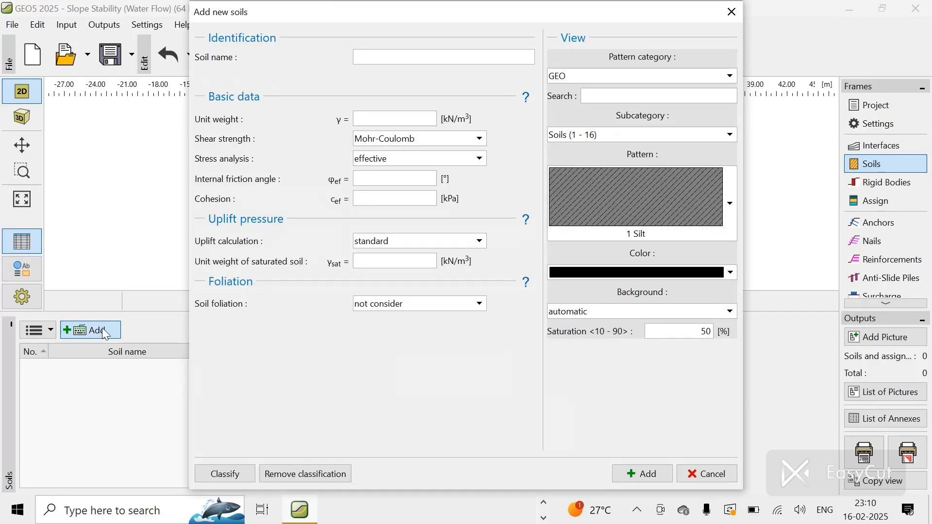
pyautogui.click(397, 58)
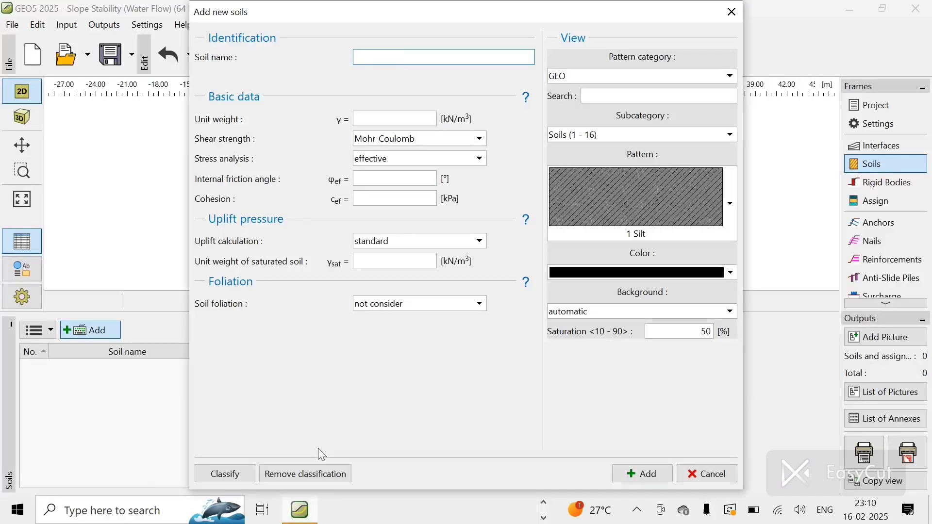
pyautogui.click(224, 475)
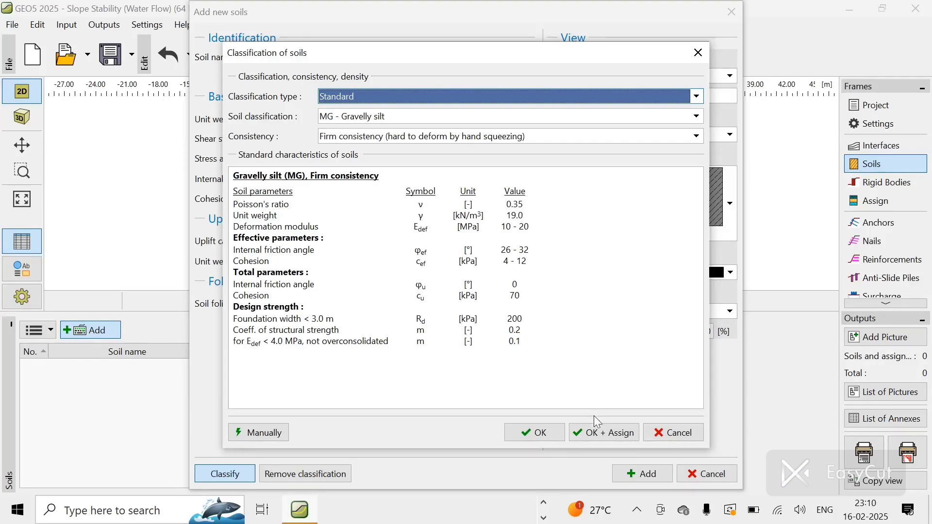
pyautogui.click(593, 433)
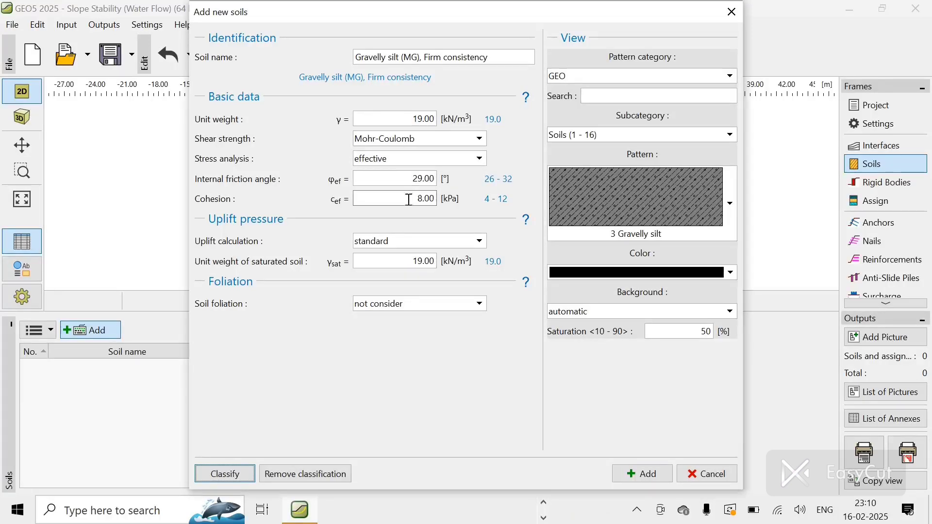
pyautogui.click(646, 473)
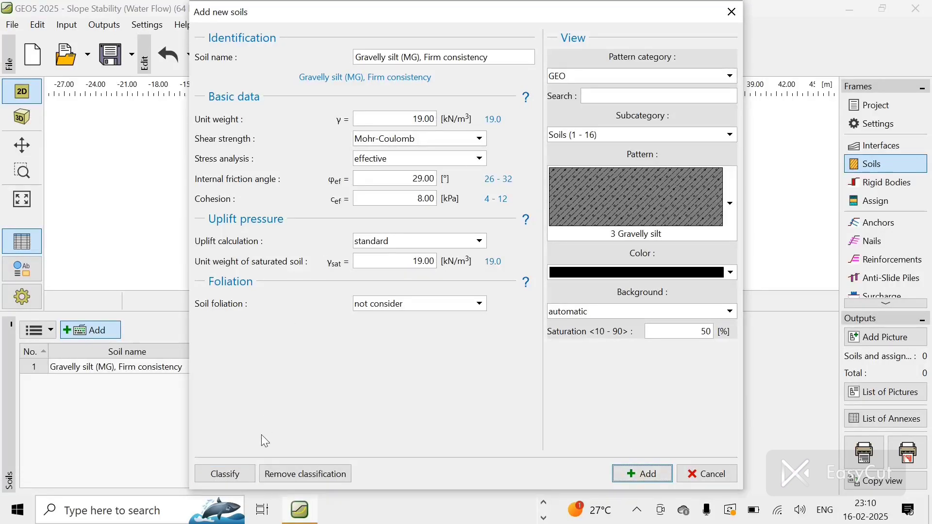
# Step: Add a second soil classified as S-F - Sand with trace of fines, medium dense
pyautogui.click(226, 474)
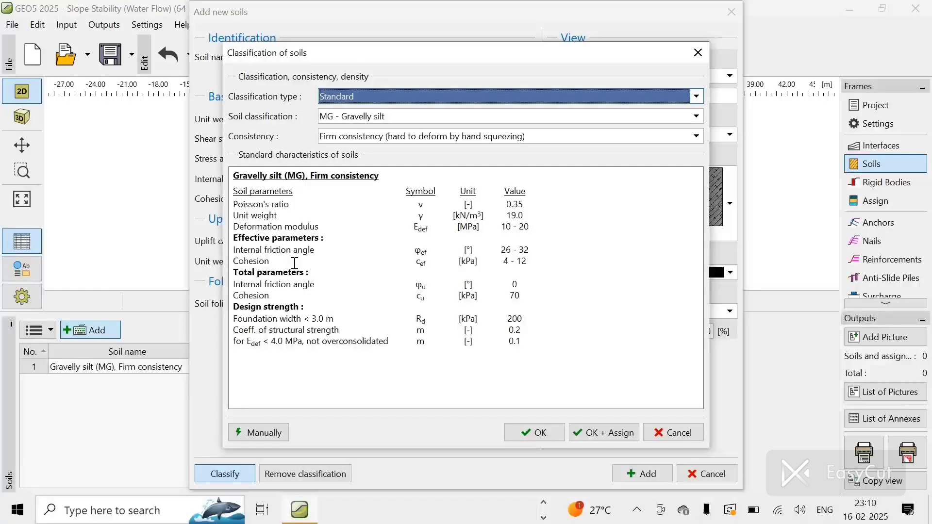
pyautogui.click(431, 117)
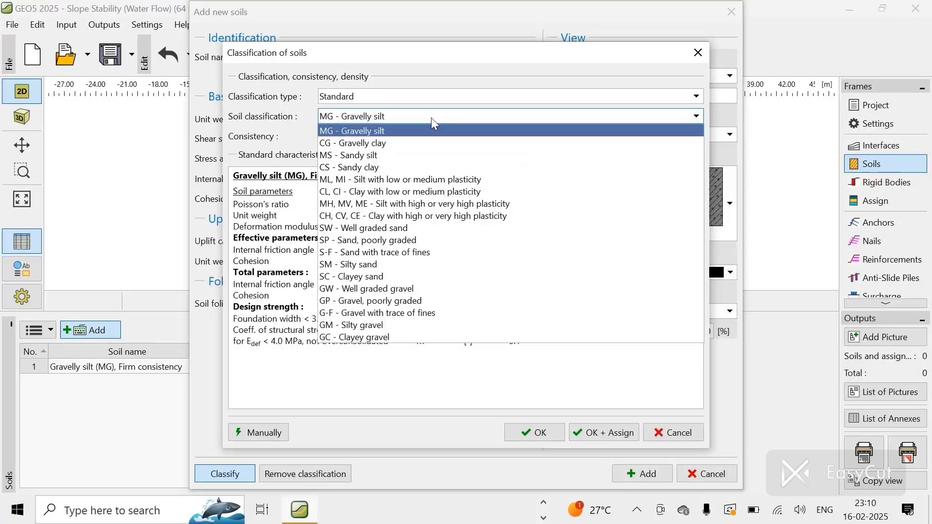
pyautogui.click(403, 250)
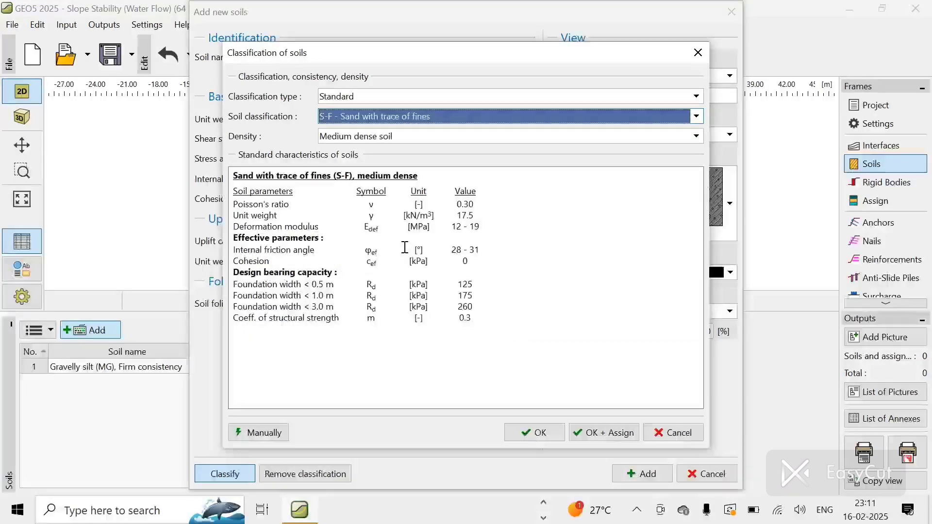
pyautogui.click(614, 435)
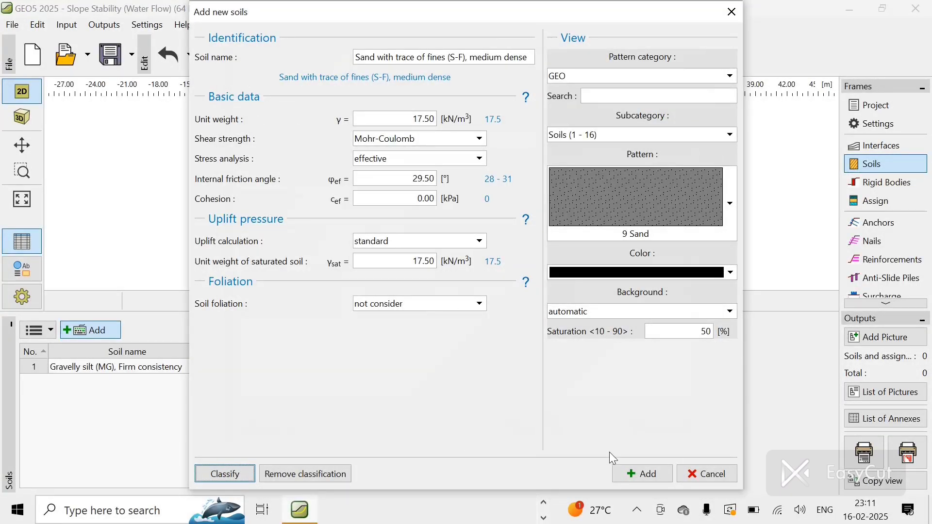
pyautogui.click(623, 477)
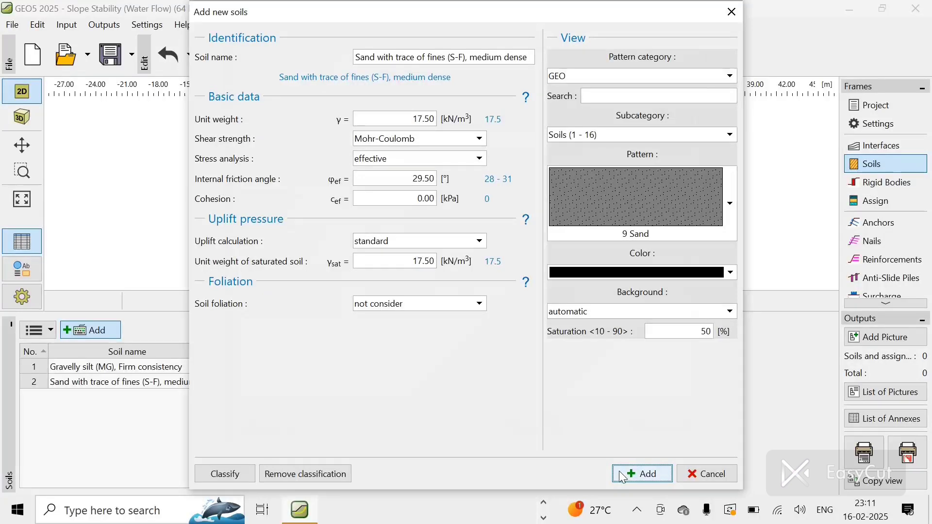
# Step: Add a third soil classified as MS - Sandy silt of firm consistency, then close the soil dialog
pyautogui.click(215, 475)
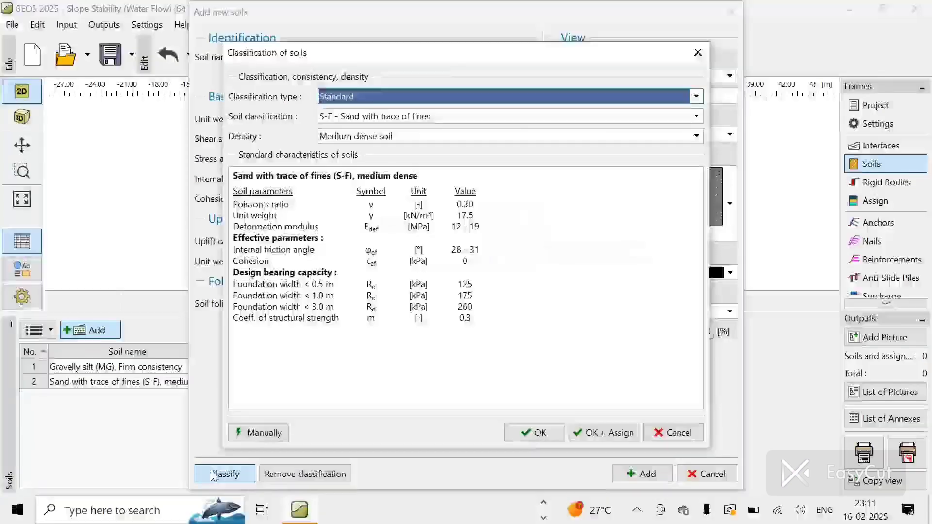
pyautogui.click(408, 119)
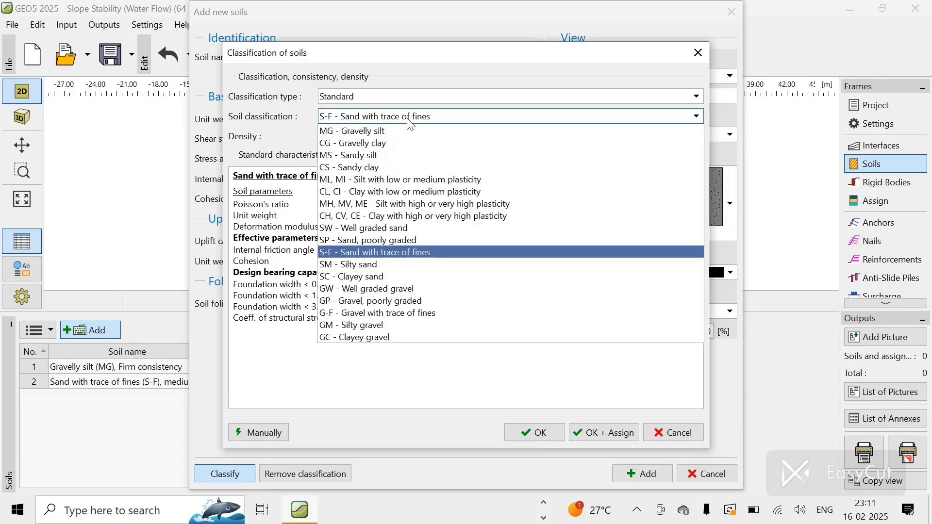
pyautogui.click(391, 164)
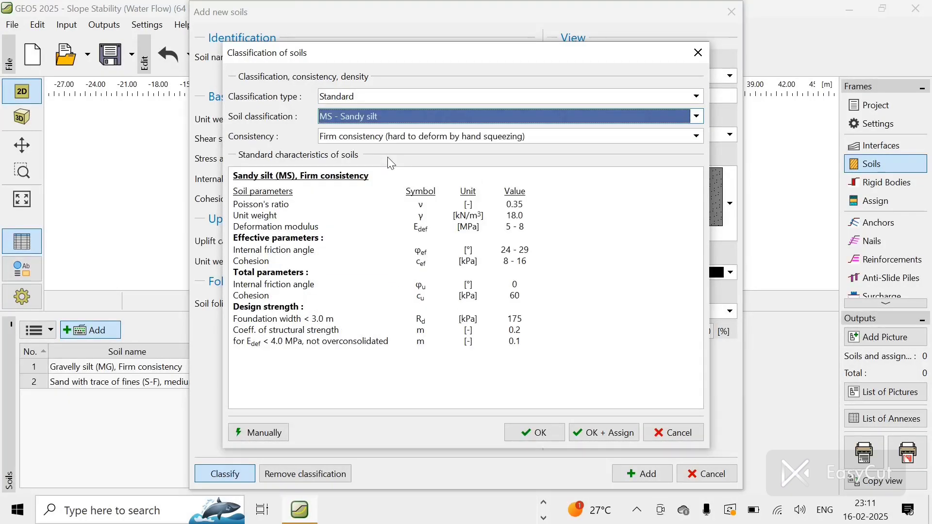
pyautogui.click(596, 433)
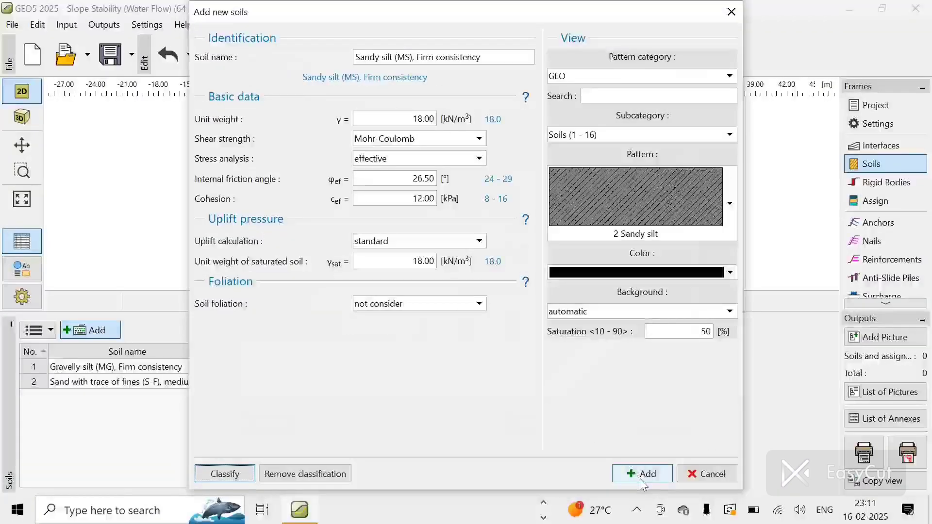
pyautogui.click(645, 474)
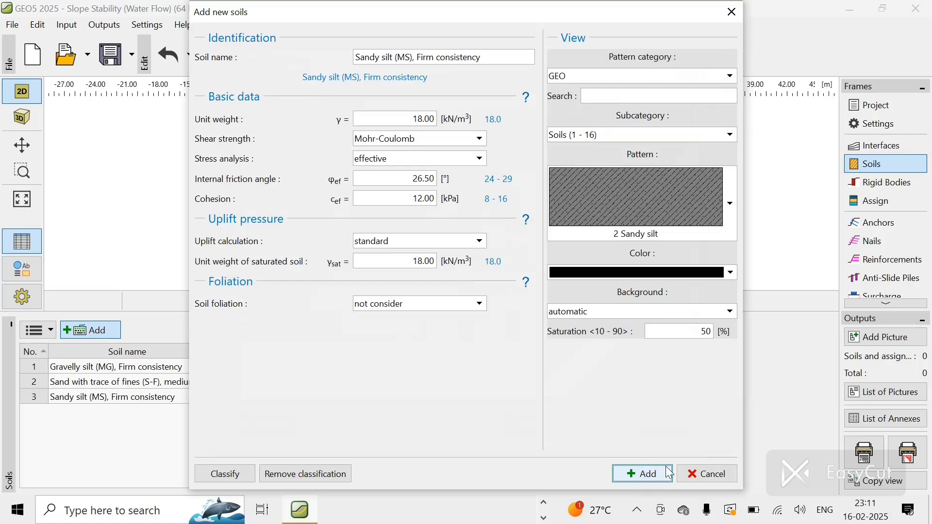
pyautogui.click(695, 474)
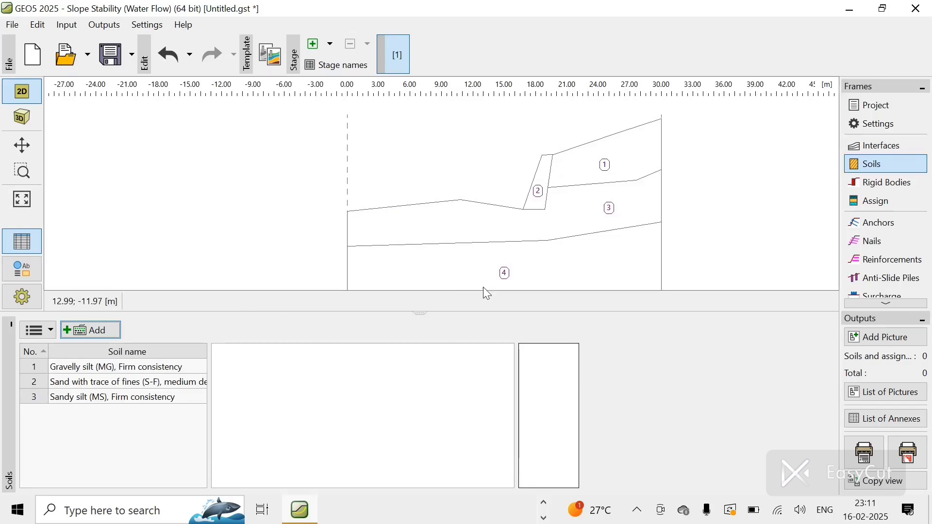
# Step: Add a rigid body named Rigid Body with unit weight 23 kN/m³ and a grey pattern colour
pyautogui.click(870, 185)
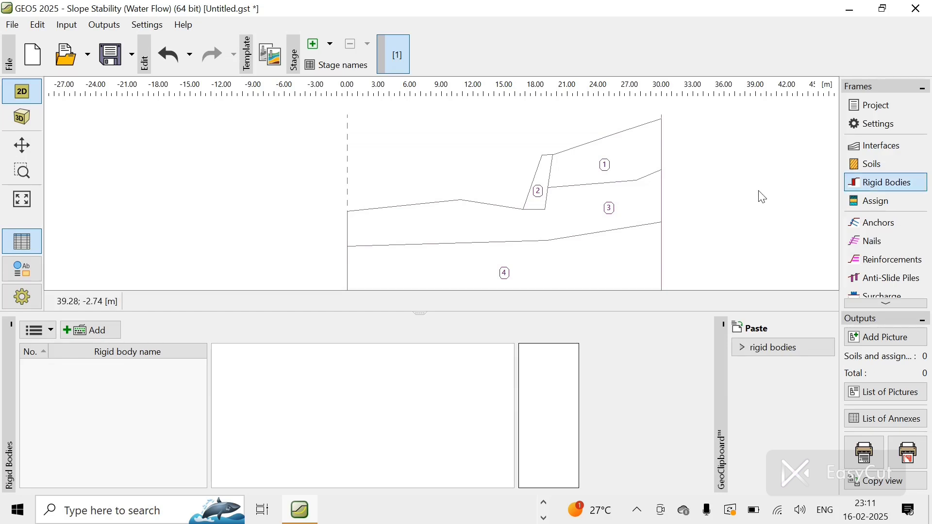
pyautogui.click(85, 334)
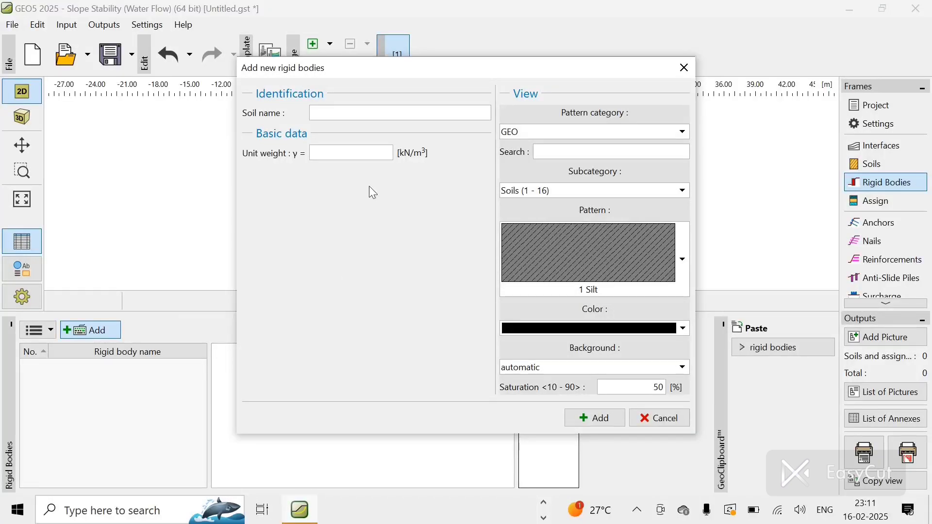
pyautogui.click(383, 113)
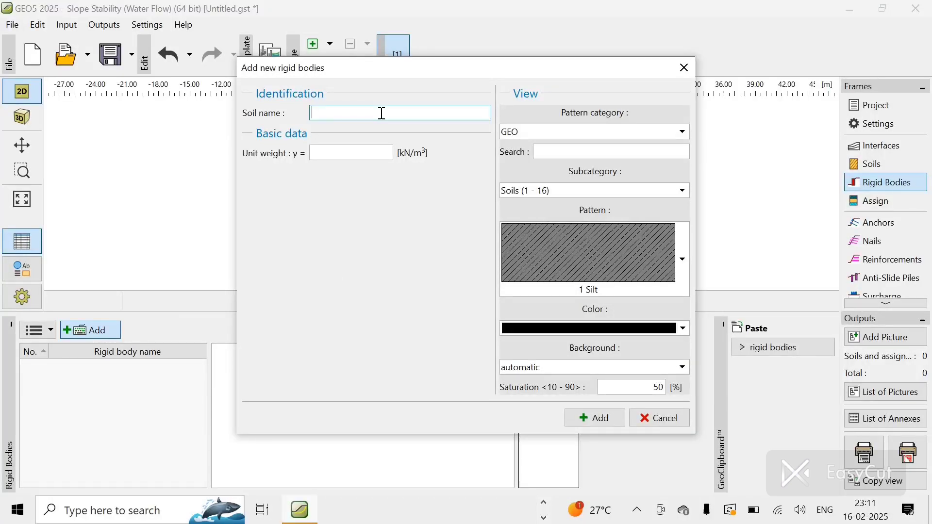
pyautogui.write('Rigid Body')
pyautogui.click(353, 152)
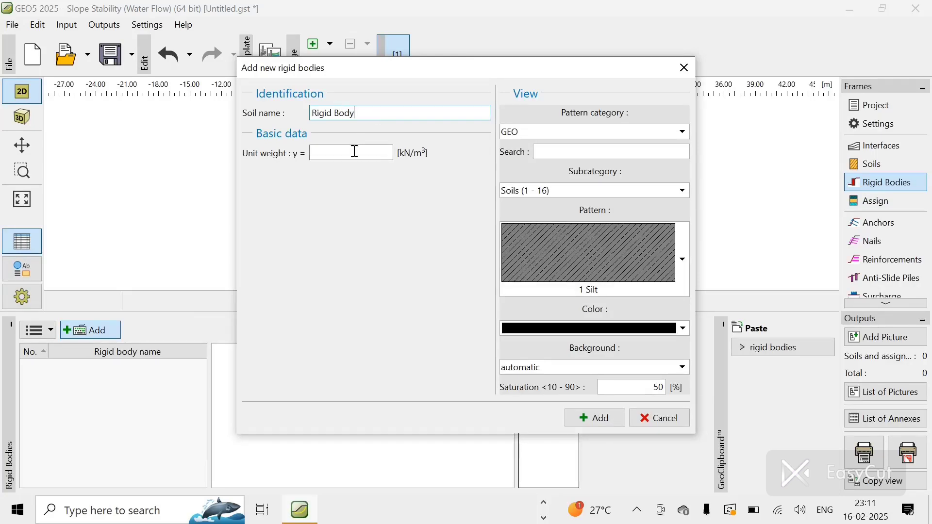
pyautogui.write('23')
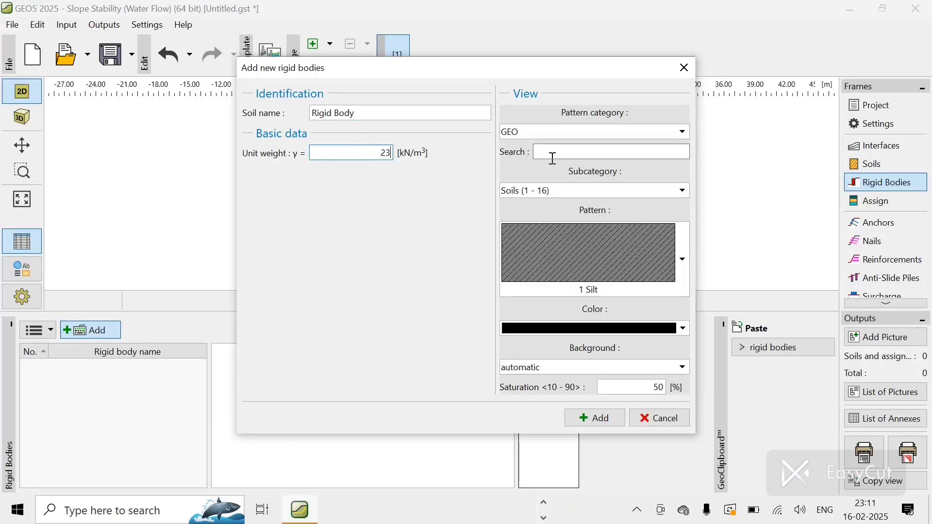
pyautogui.click(687, 263)
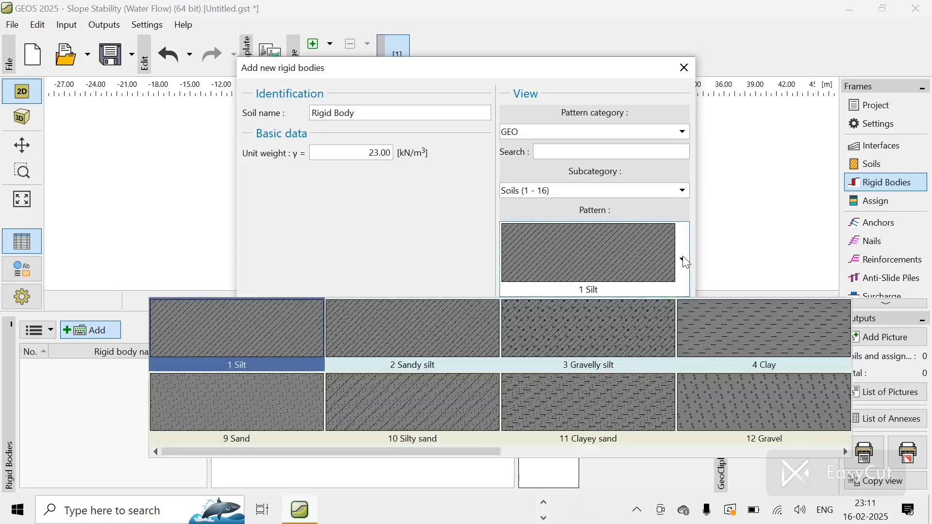
pyautogui.click(687, 261)
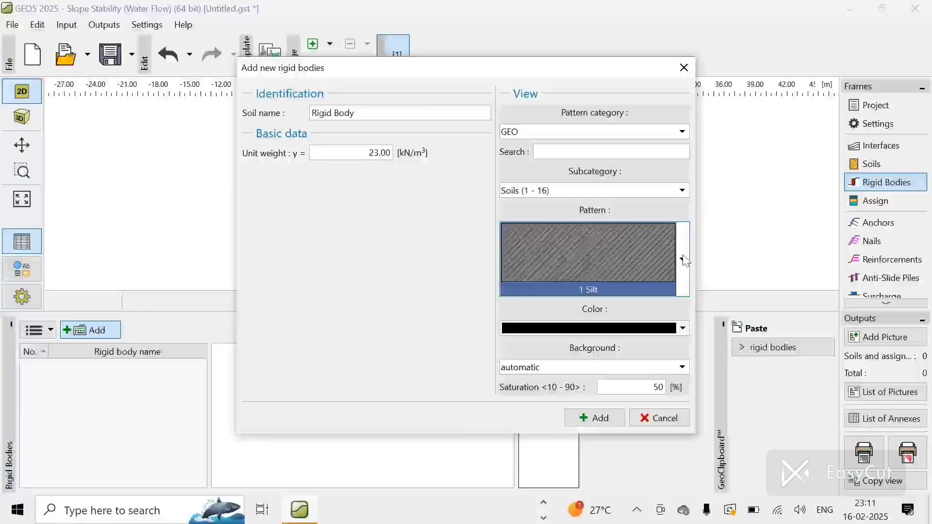
pyautogui.click(685, 329)
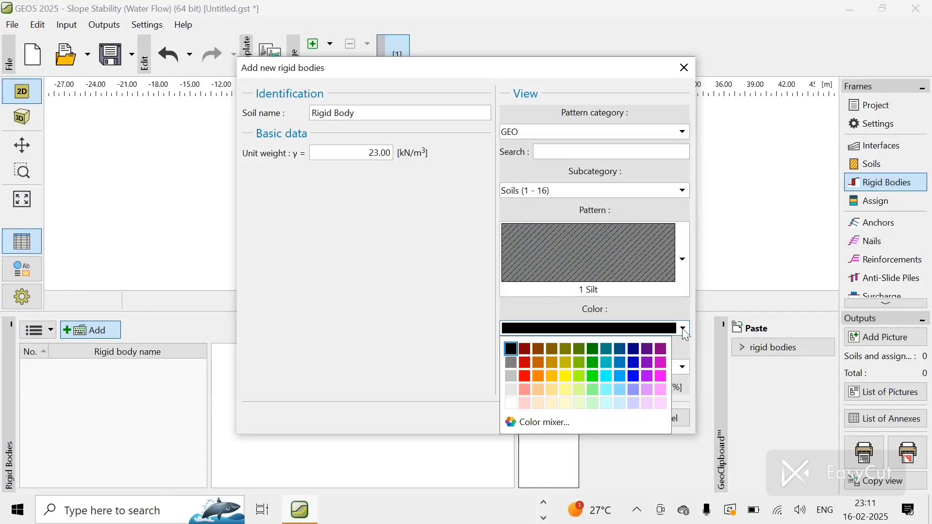
pyautogui.click(514, 373)
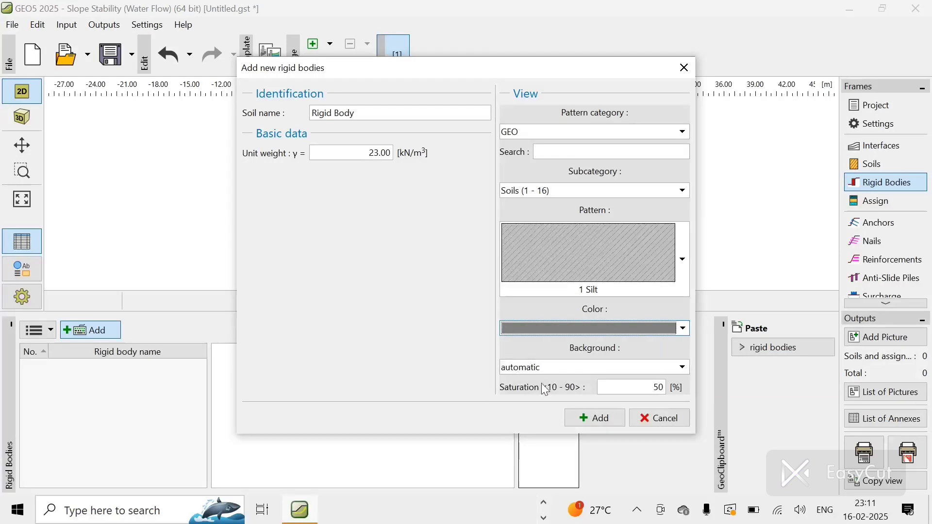
pyautogui.click(607, 422)
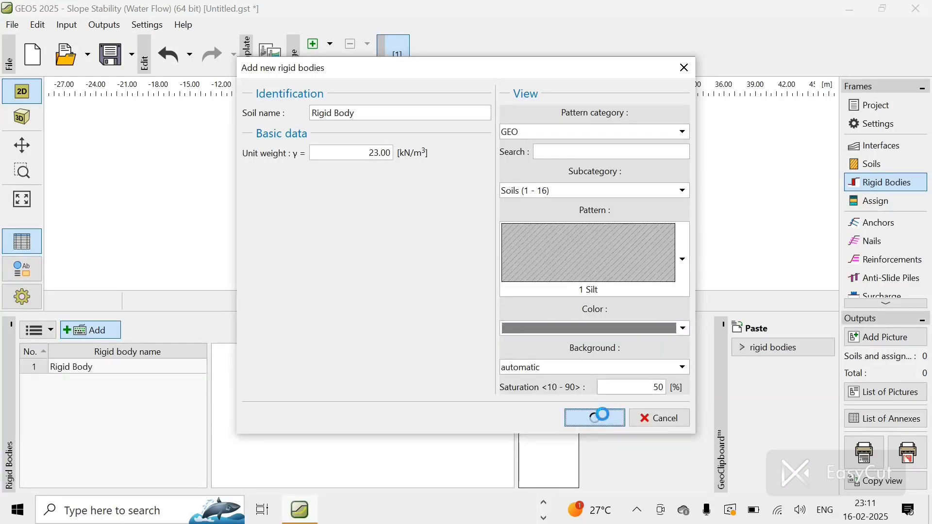
pyautogui.click(670, 420)
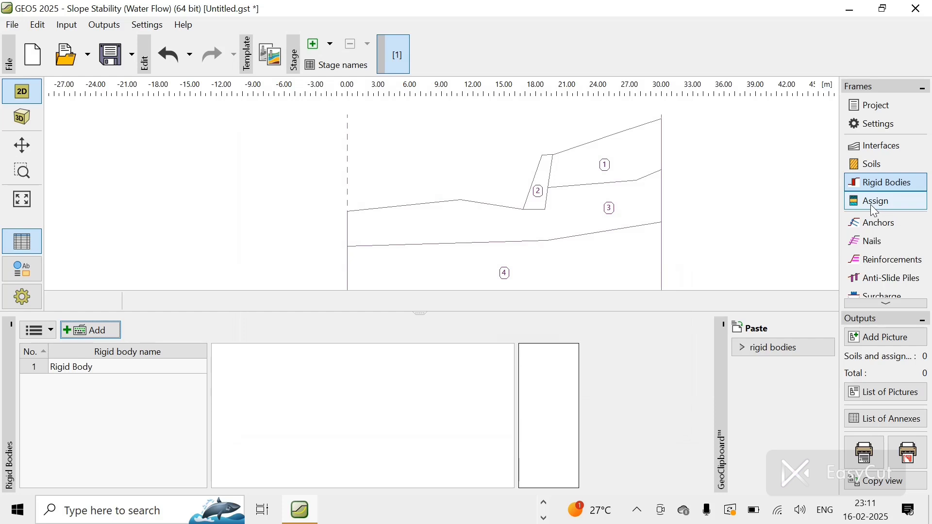
# Step: Change the gravelly silt soil's pattern colour to yellow-green
pyautogui.click(870, 165)
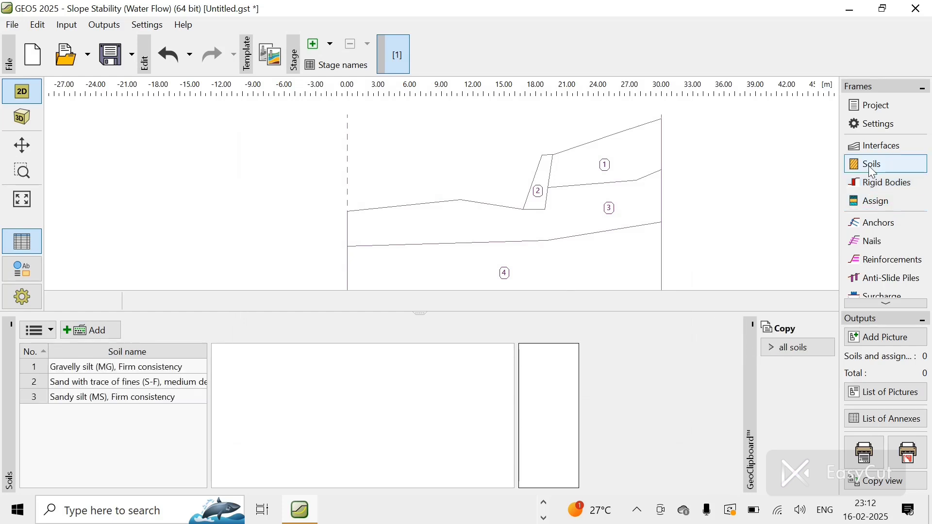
pyautogui.doubleClick(105, 371)
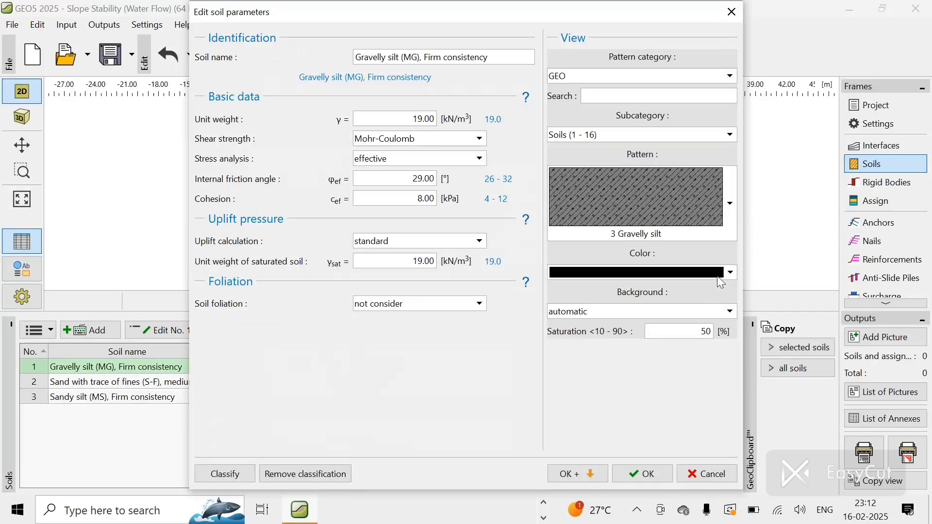
pyautogui.click(631, 272)
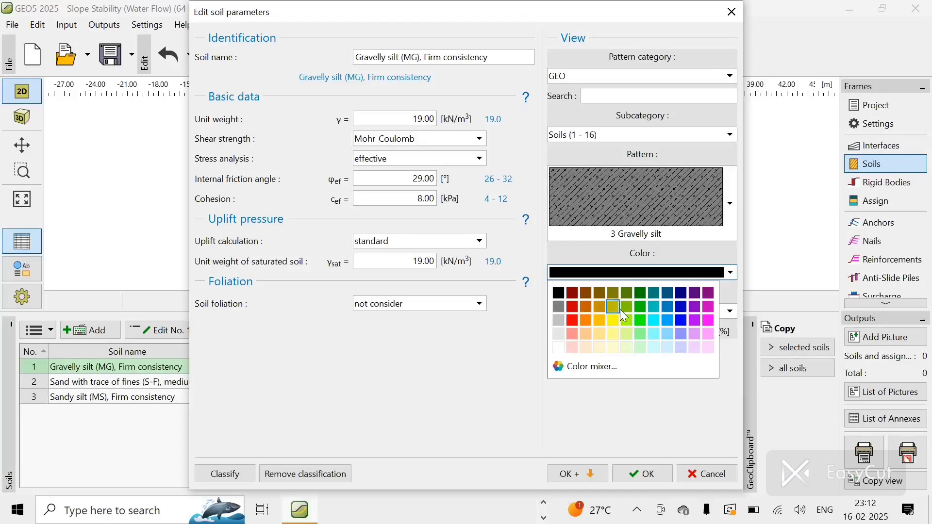
pyautogui.press('Escape')
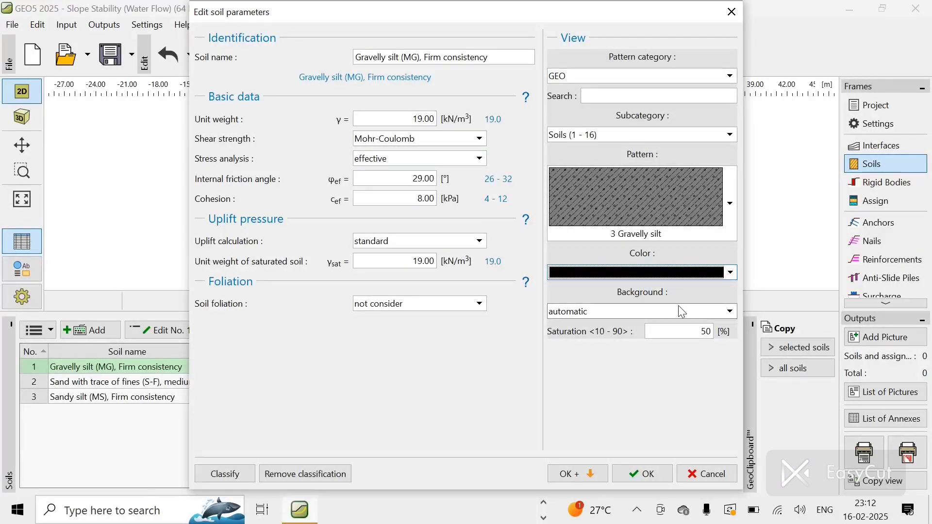
pyautogui.click(729, 274)
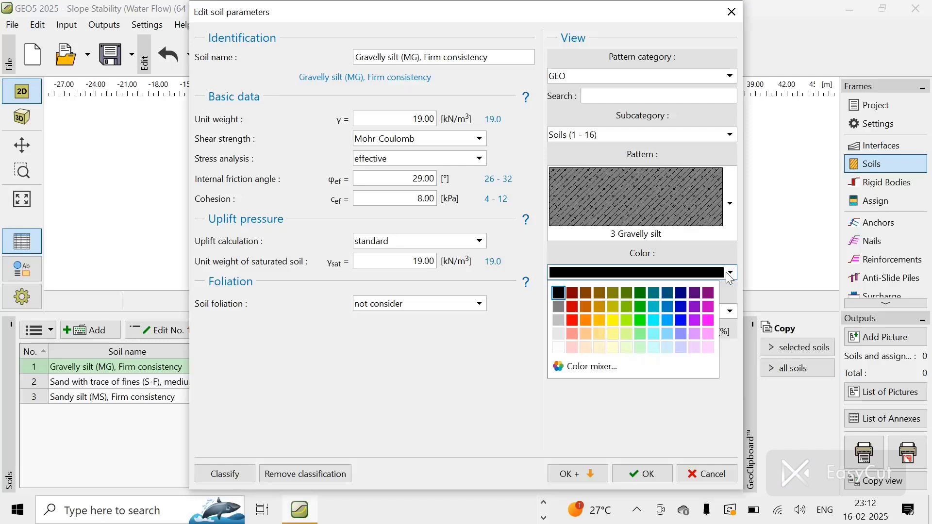
pyautogui.click(627, 320)
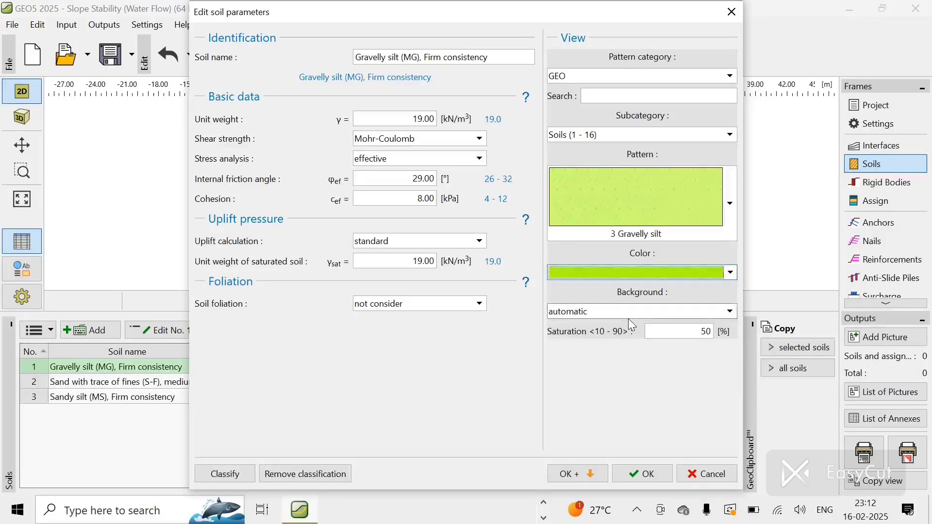
pyautogui.click(635, 473)
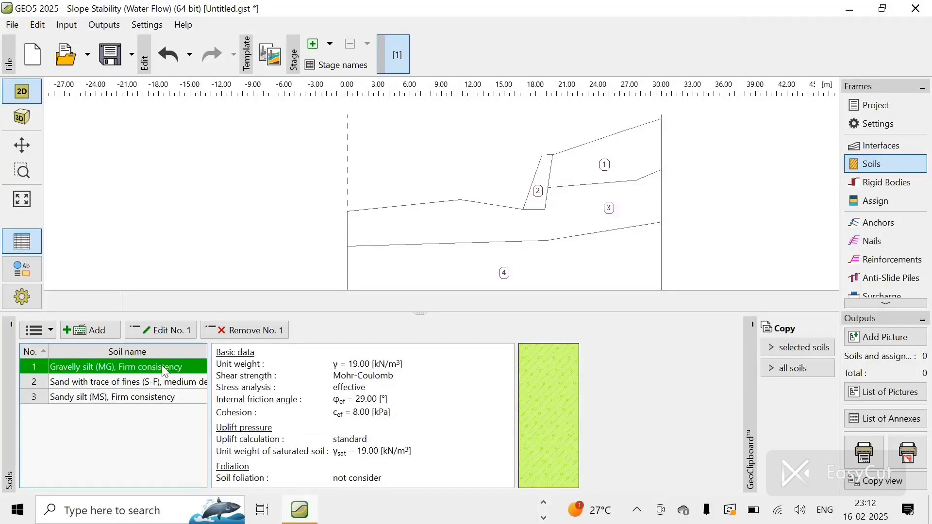
# Step: Try to set the sand with trace of fines soil's pattern colour to light blue
pyautogui.doubleClick(153, 383)
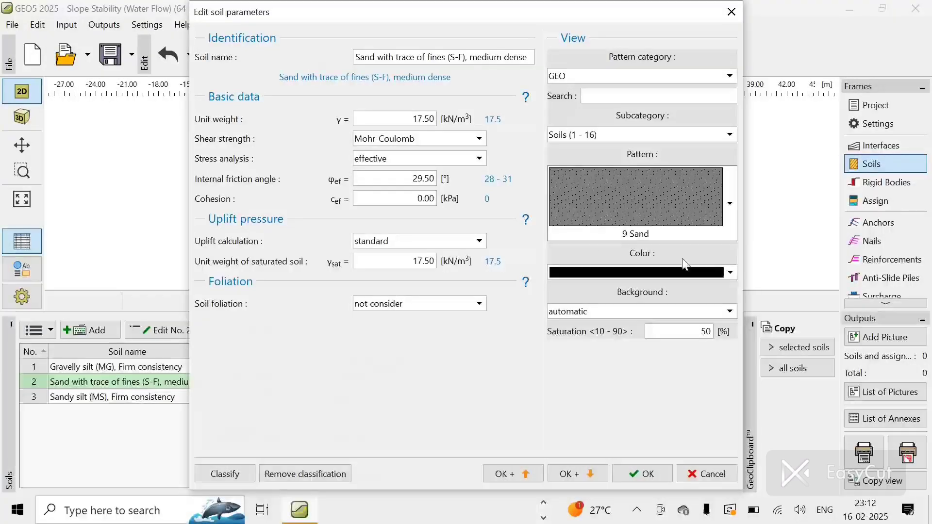
pyautogui.click(731, 272)
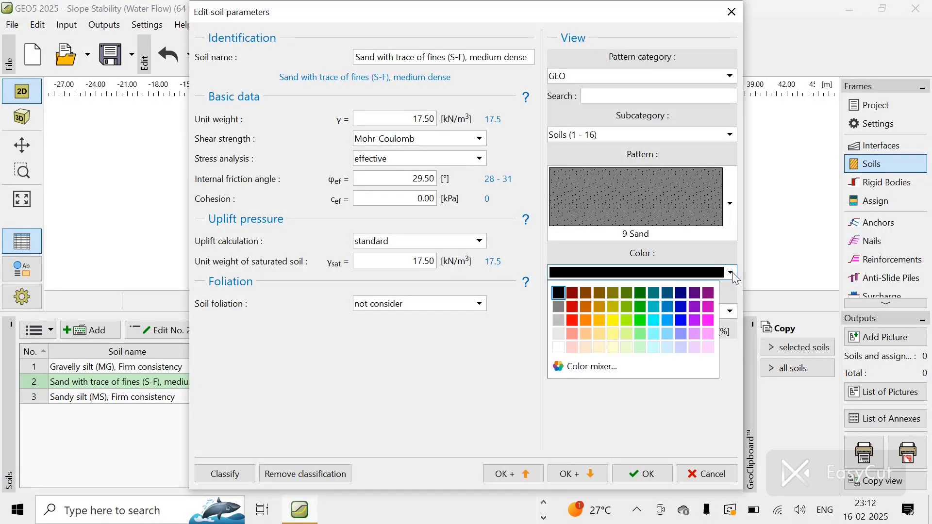
pyautogui.click(680, 334)
pyautogui.click(635, 470)
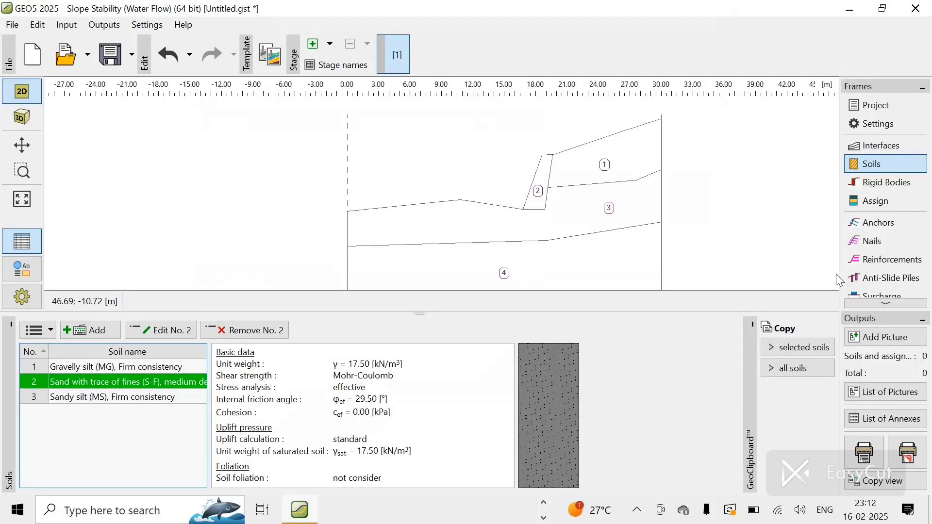
# Step: Assign gravelly silt to area 1 and the Rigid Body to area 2
pyautogui.click(872, 205)
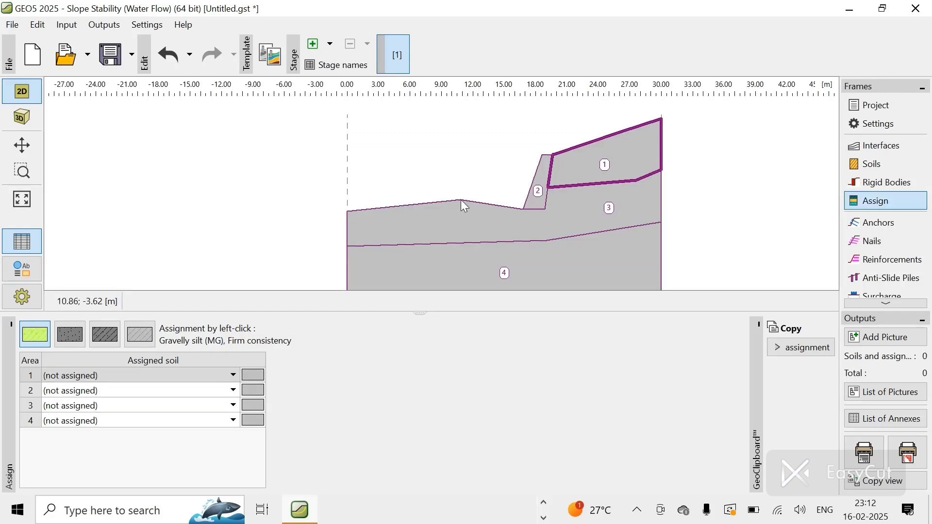
pyautogui.click(148, 377)
pyautogui.click(148, 376)
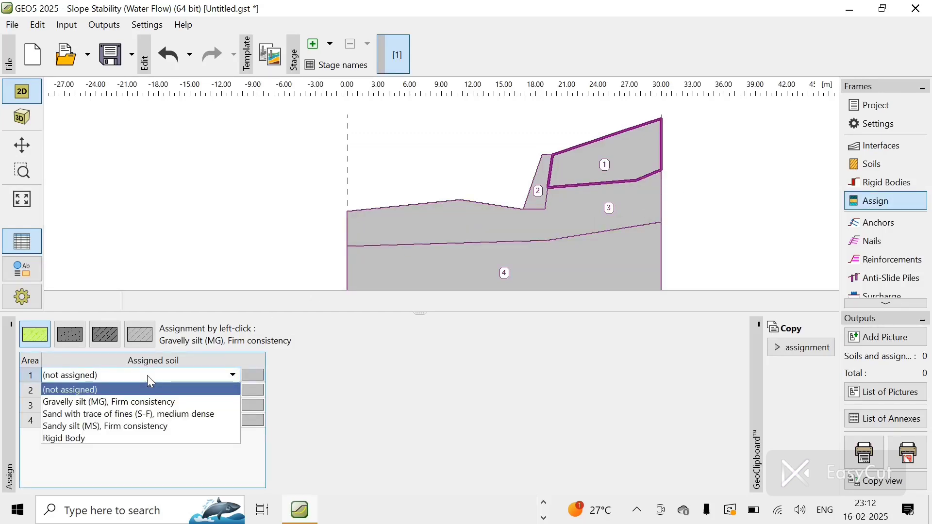
pyautogui.click(125, 412)
pyautogui.click(133, 396)
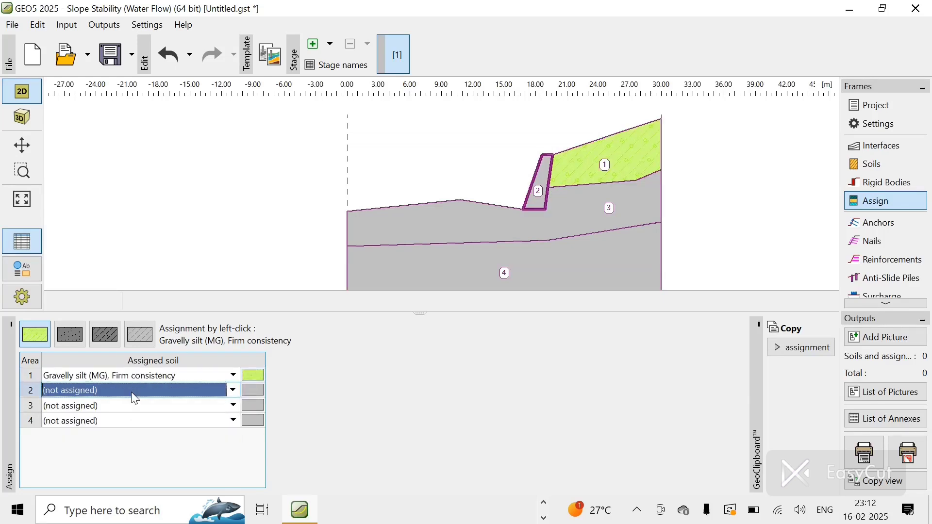
pyautogui.click(134, 398)
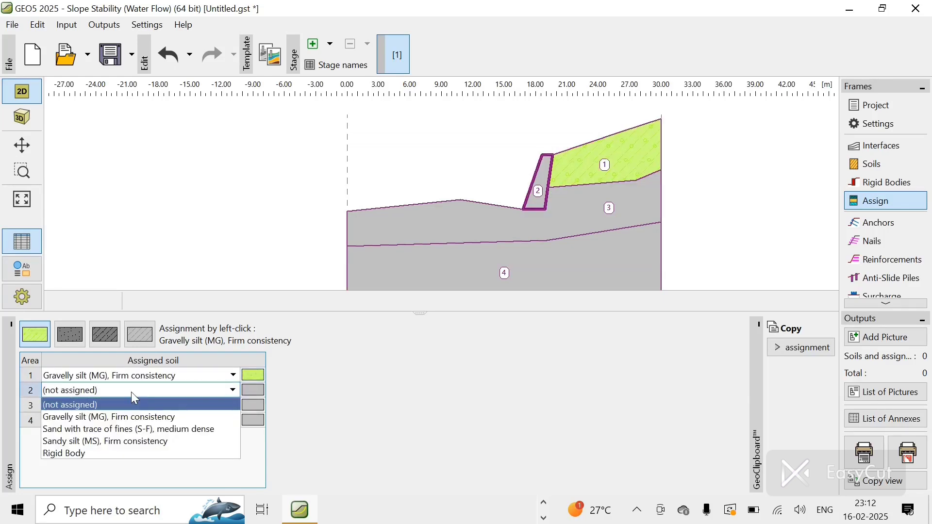
pyautogui.click(90, 457)
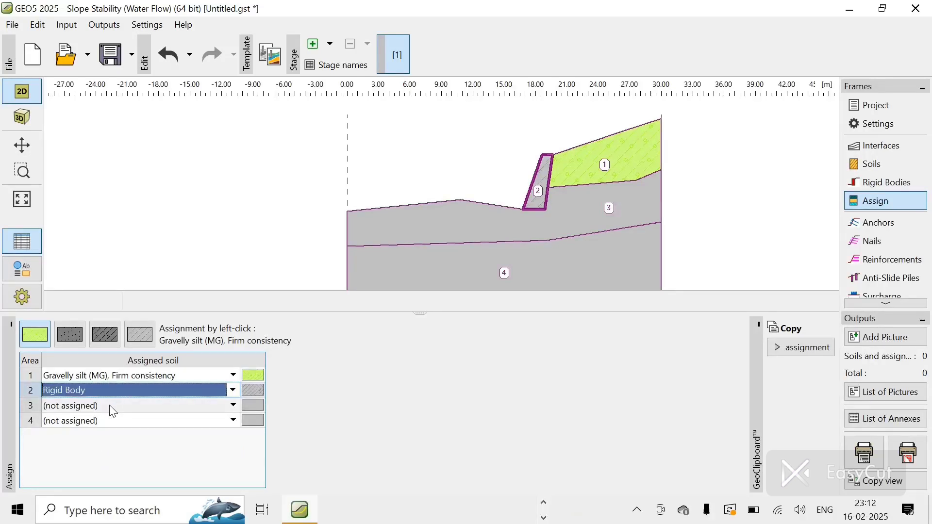
# Step: Assign the sand with trace of fines to area 3
pyautogui.click(109, 405)
pyautogui.click(109, 405)
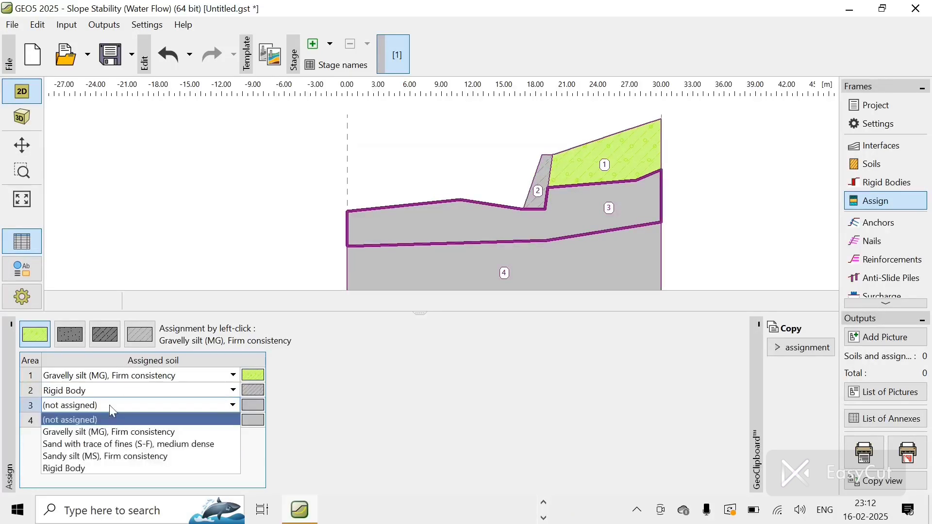
pyautogui.click(97, 444)
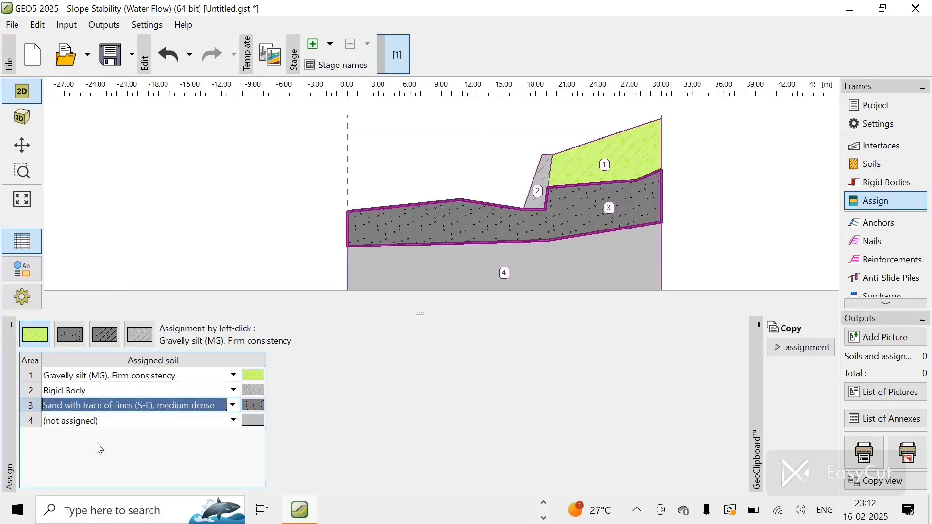
# Step: Assign sandy silt (MS), firm consistency to area 4
pyautogui.click(112, 418)
pyautogui.click(111, 418)
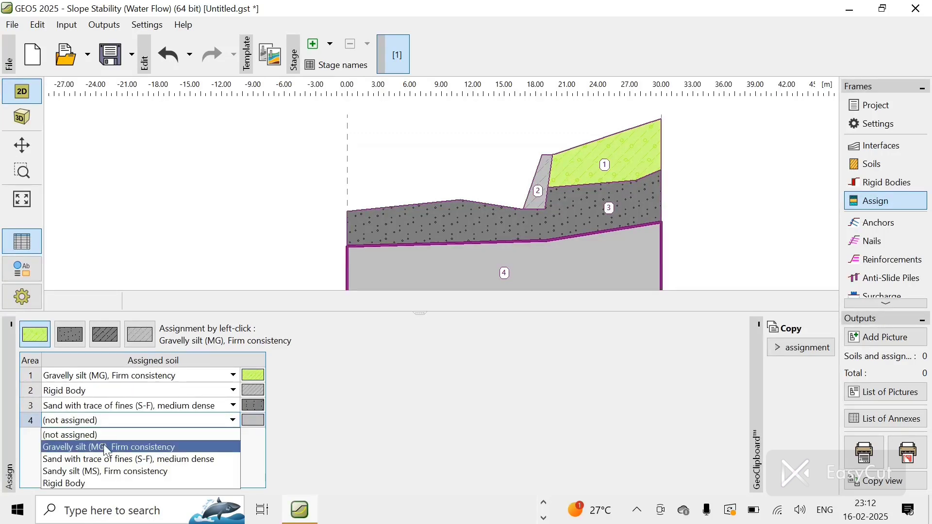
pyautogui.click(100, 474)
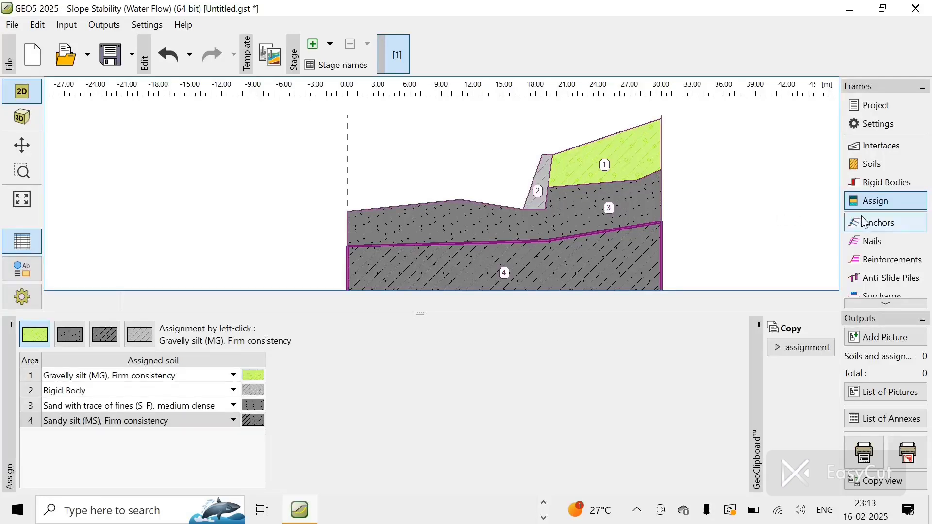
# Step: Change the sand with trace of fines soil's pattern colour to light blue
pyautogui.click(892, 170)
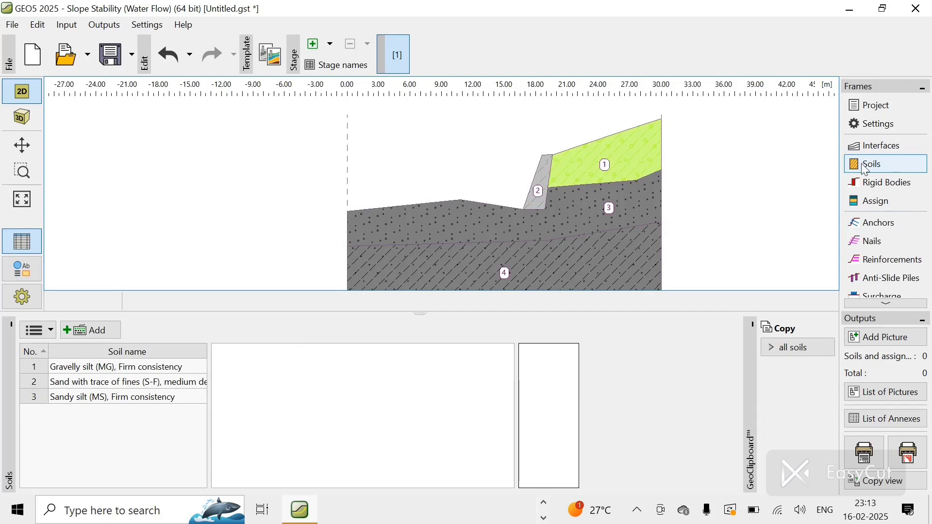
pyautogui.click(179, 387)
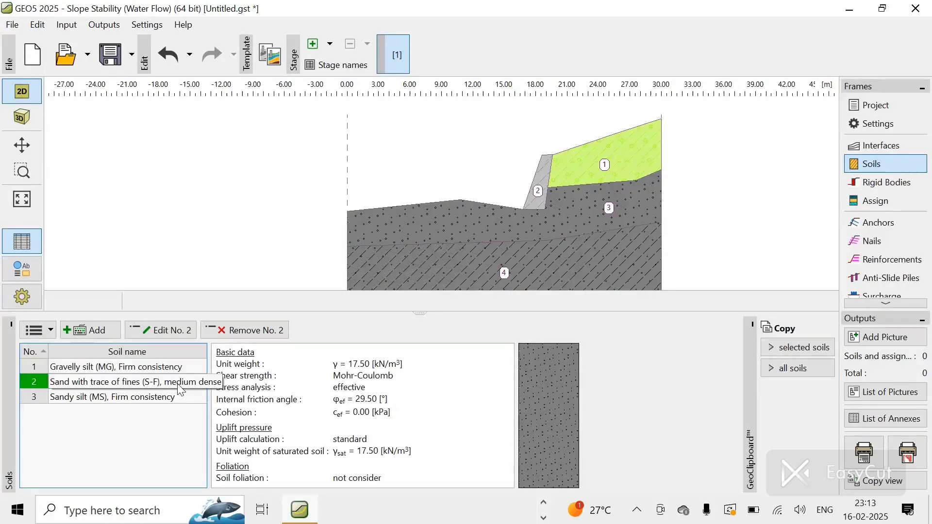
pyautogui.doubleClick(181, 387)
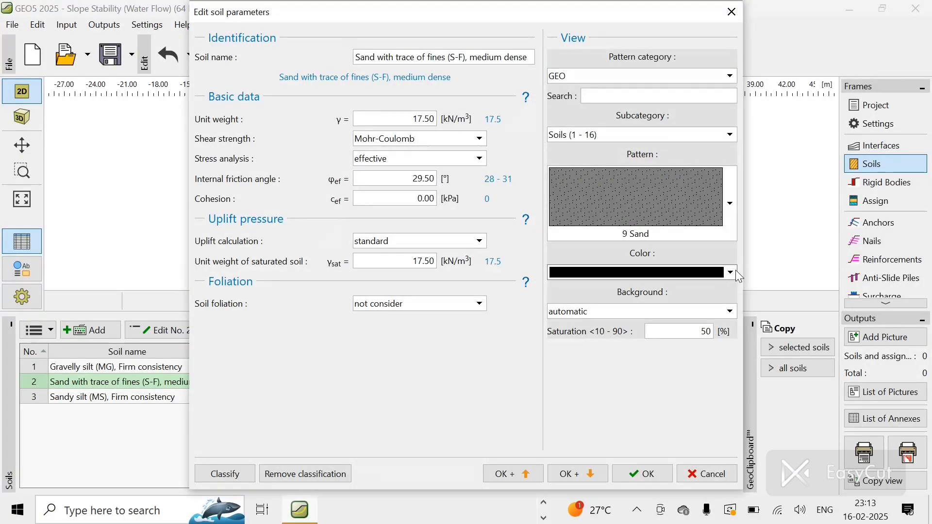
pyautogui.click(733, 272)
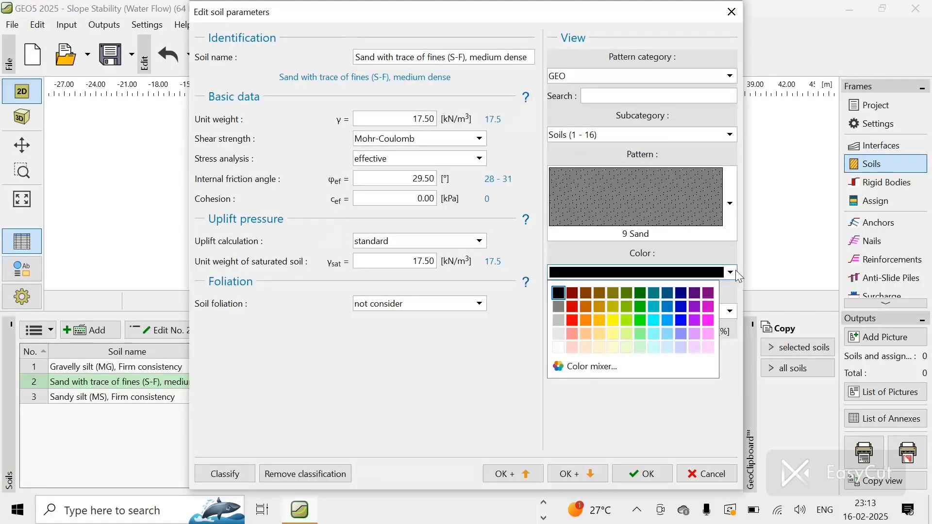
pyautogui.click(667, 318)
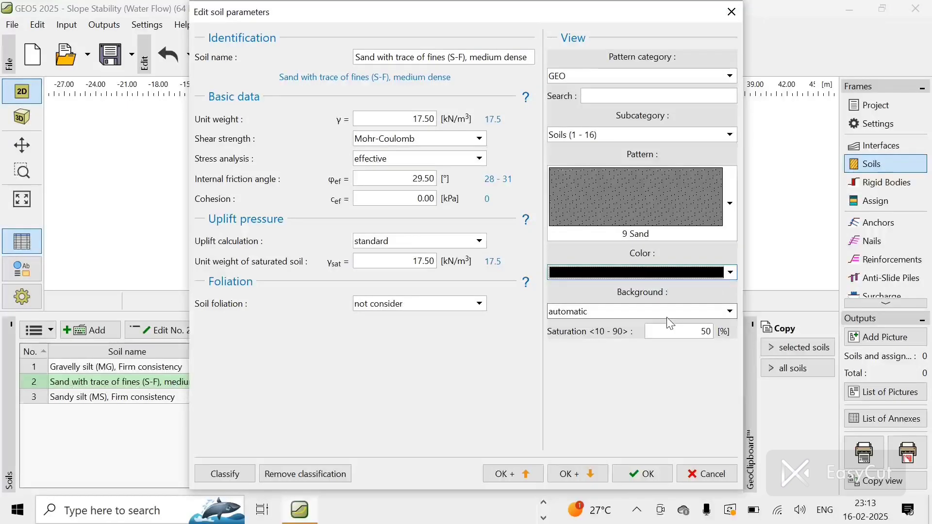
pyautogui.click(719, 275)
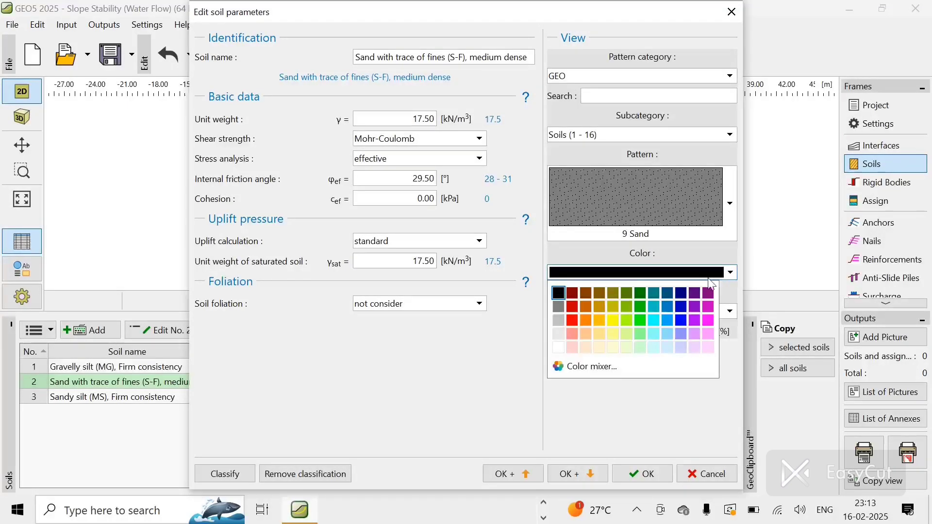
pyautogui.click(668, 321)
pyautogui.click(635, 480)
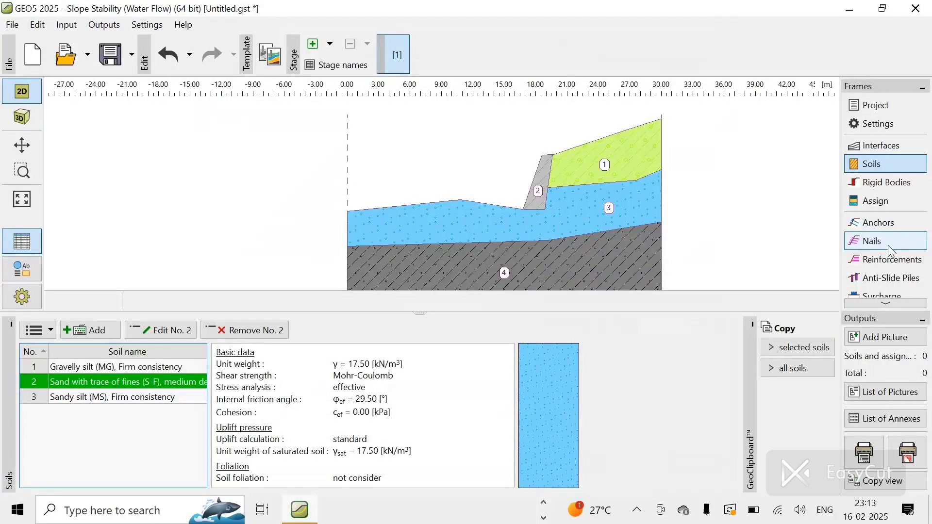
# Step: Review the soil assignment and open the surcharge input
pyautogui.click(883, 202)
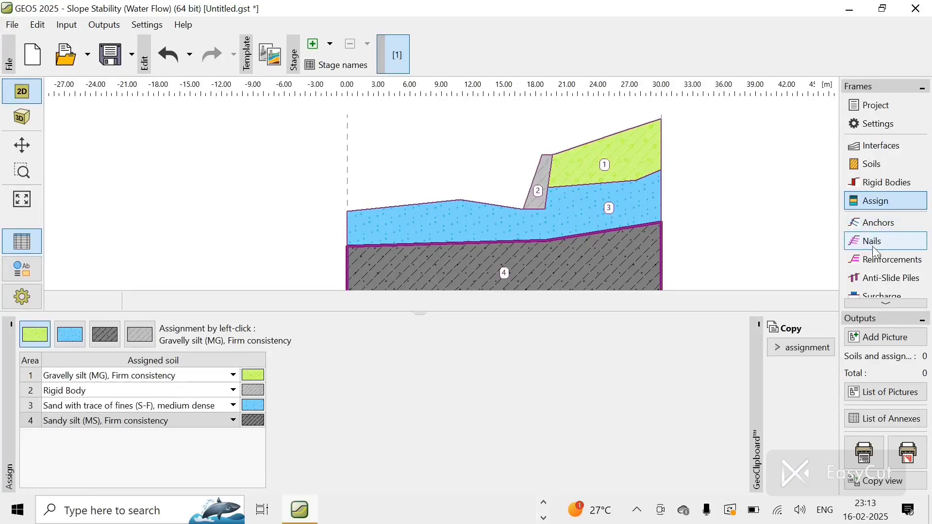
pyautogui.click(880, 303)
pyautogui.click(881, 303)
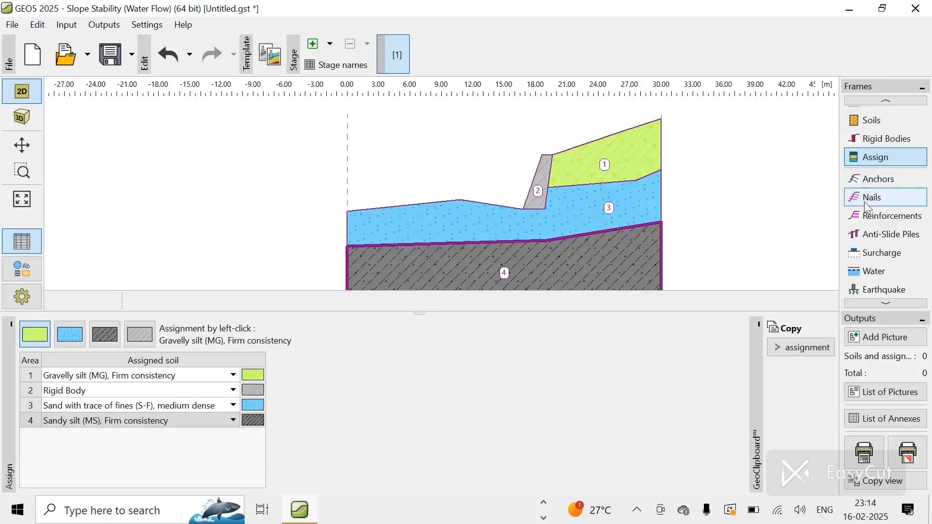
pyautogui.click(874, 257)
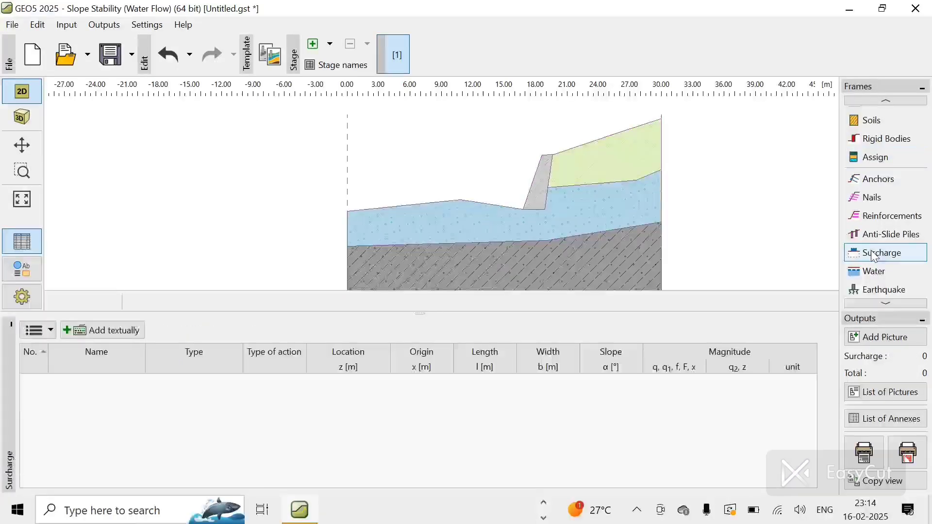
# Step: Try to add a permanent strip surcharge on terrain at origin 24 m, 8.3 m long, magnitude 10 kN/m²
pyautogui.click(106, 332)
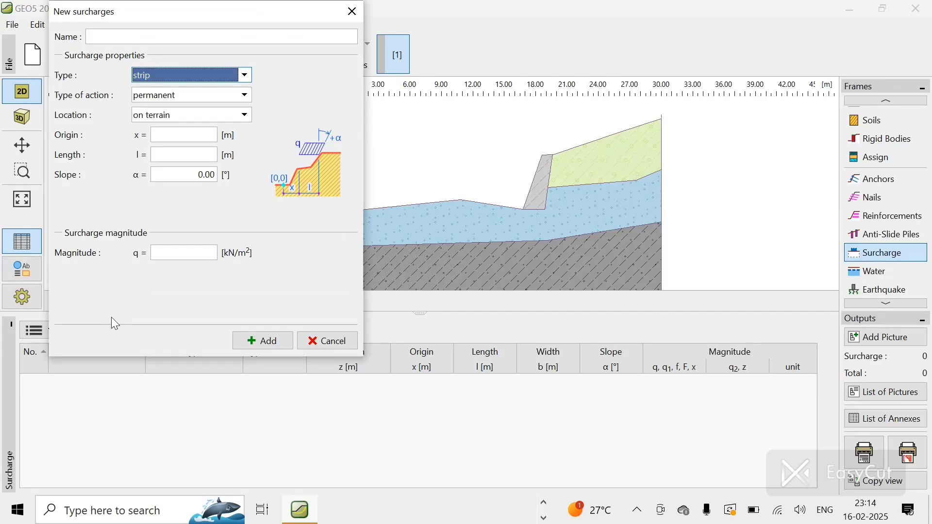
pyautogui.click(183, 76)
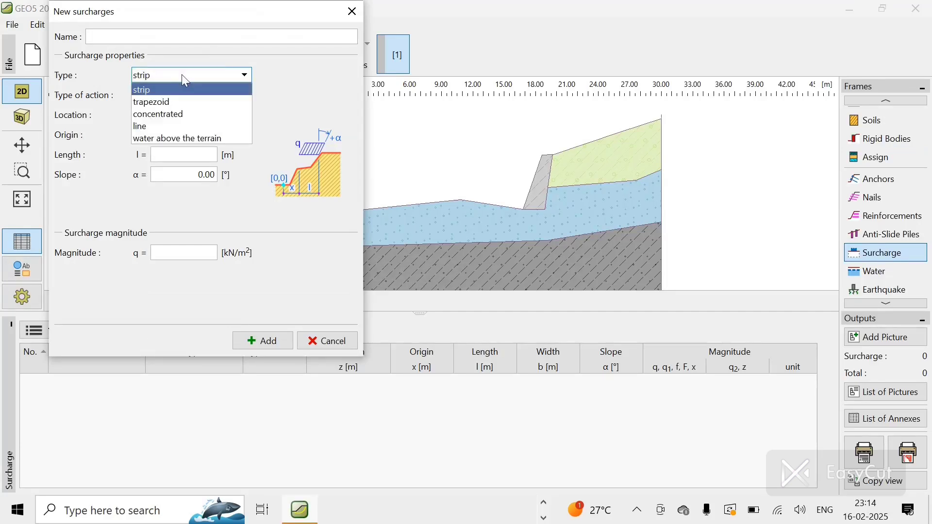
pyautogui.click(168, 95)
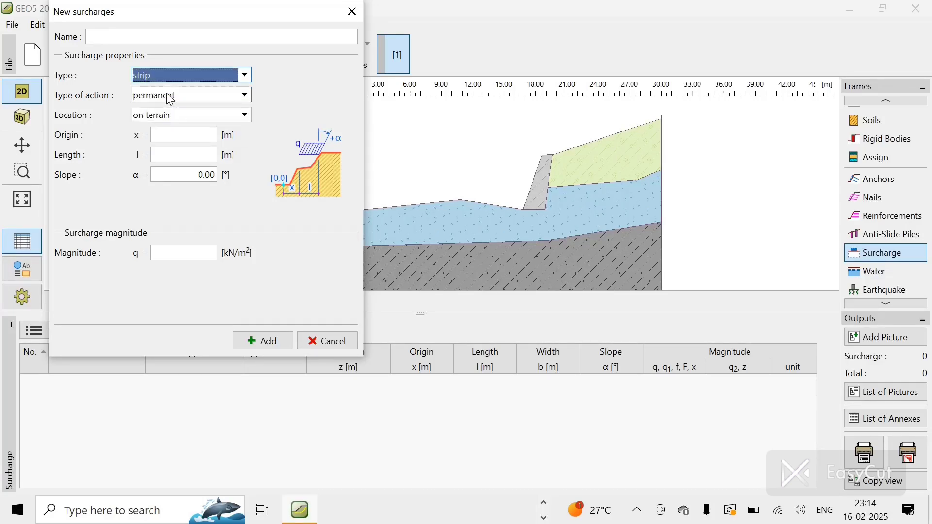
pyautogui.click(167, 94)
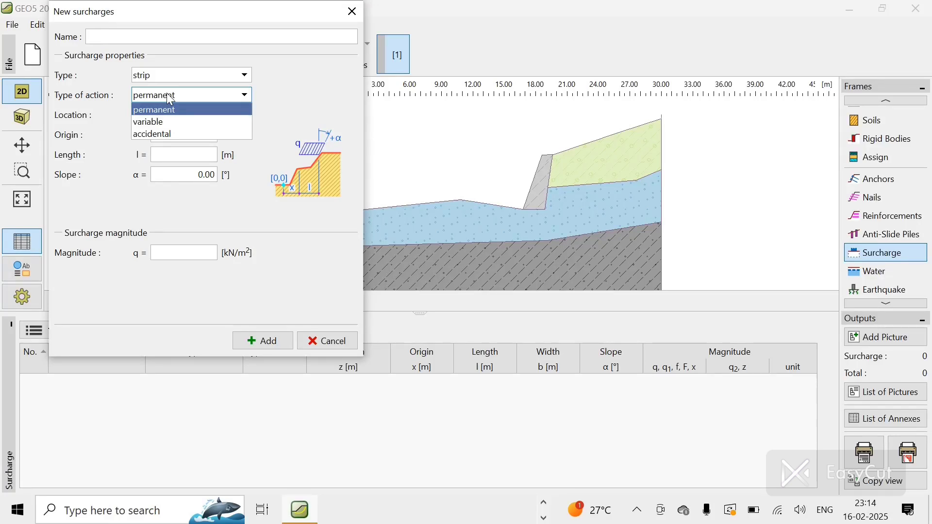
pyautogui.click(140, 257)
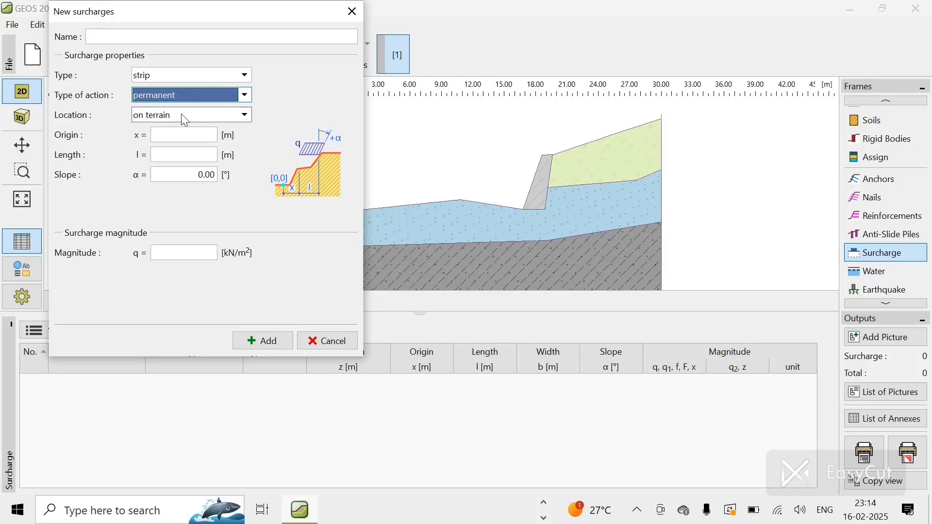
pyautogui.click(202, 139)
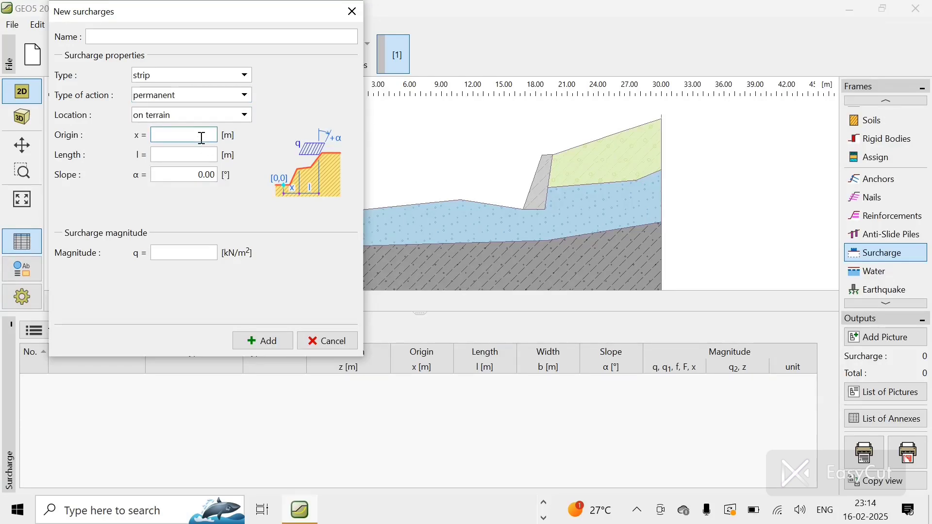
pyautogui.write('24')
pyautogui.click(214, 155)
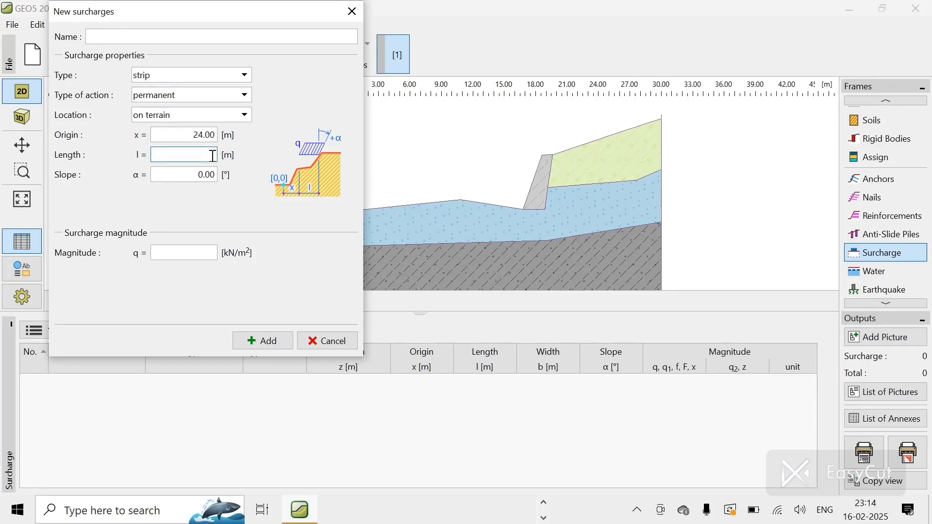
pyautogui.write('8.3')
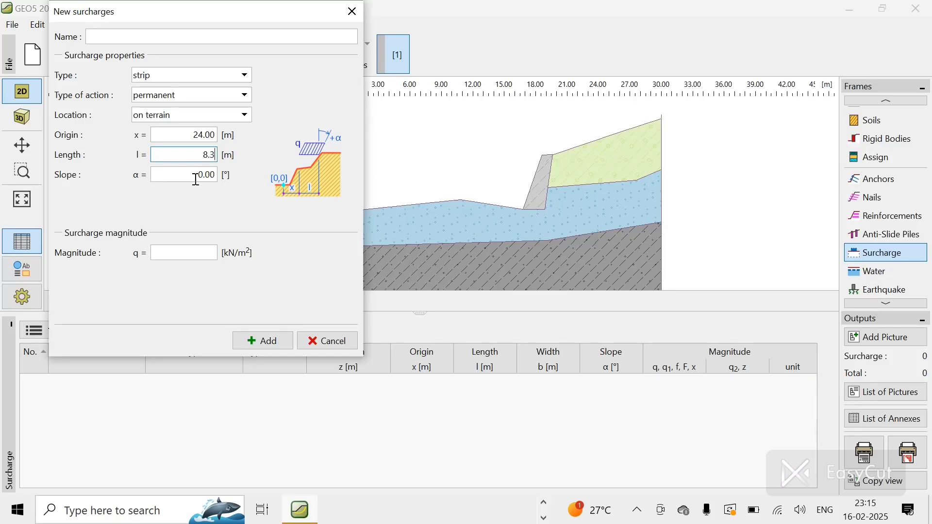
pyautogui.click(205, 254)
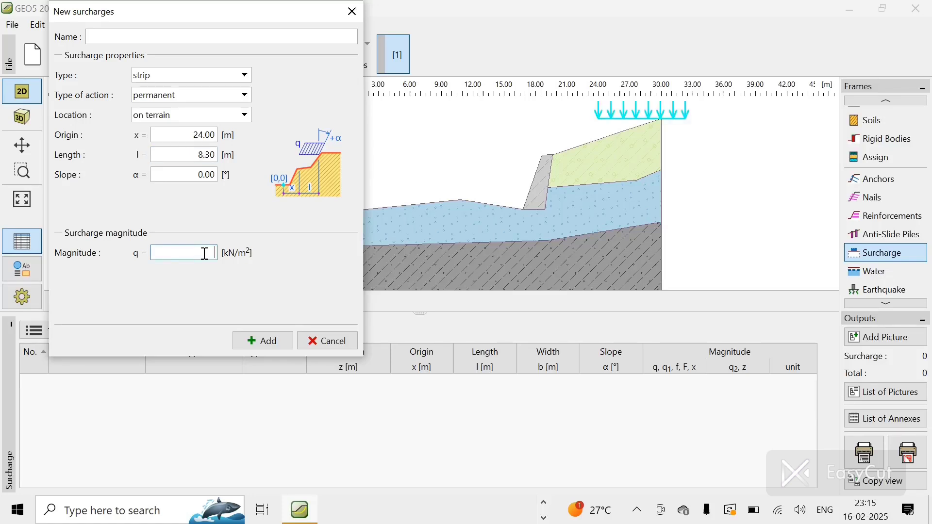
pyautogui.write('10')
pyautogui.click(283, 347)
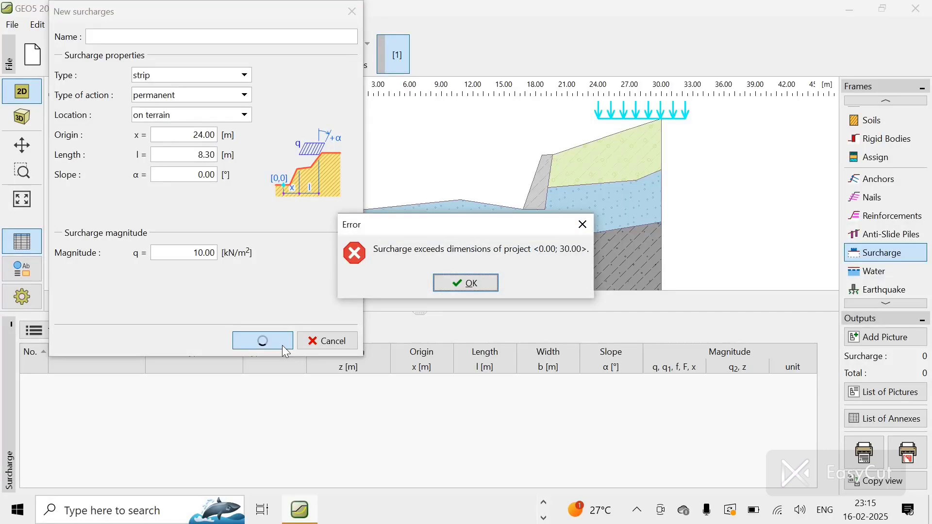
pyautogui.click(475, 284)
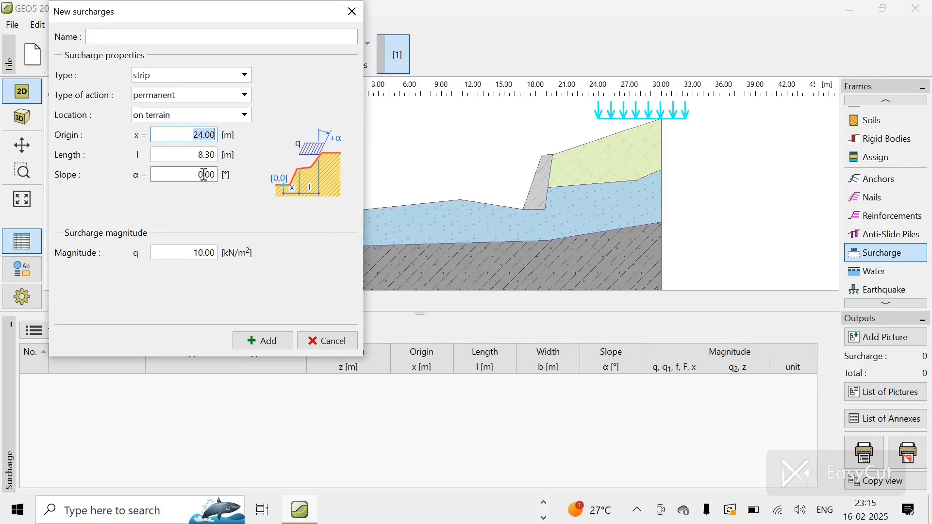
pyautogui.click(328, 341)
# Step: Try a strip surcharge at origin 24 m, 2 m long, slope -20°, magnitude 10 kN/m², then cancel it
pyautogui.click(119, 331)
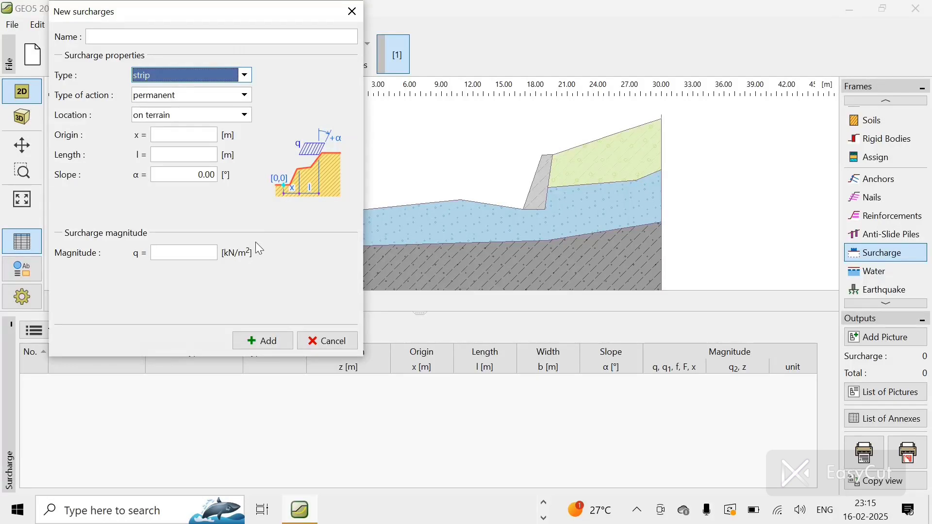
pyautogui.click(194, 249)
pyautogui.write('10')
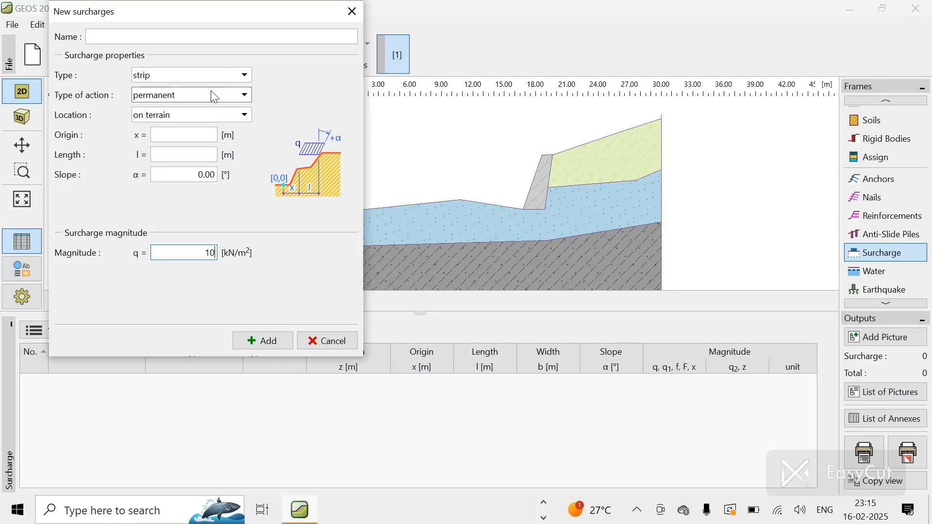
pyautogui.click(213, 133)
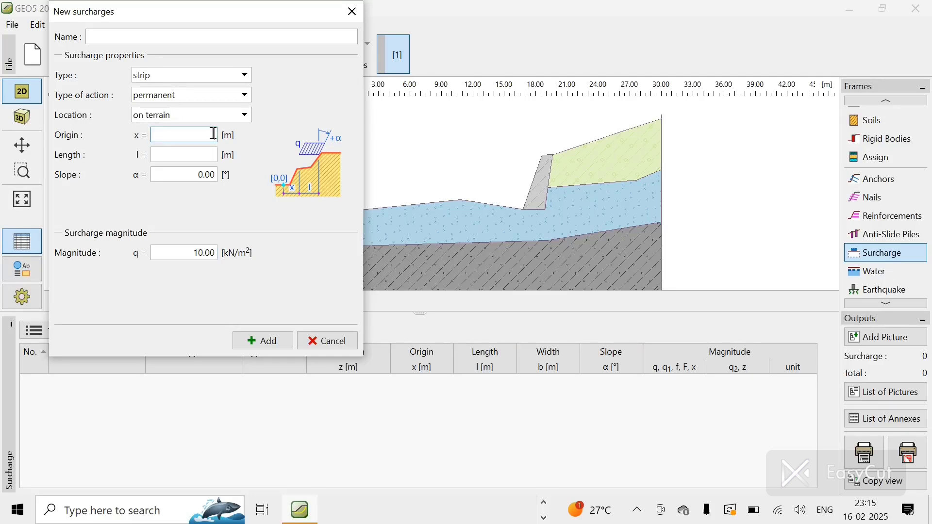
pyautogui.write('26')
pyautogui.click(207, 151)
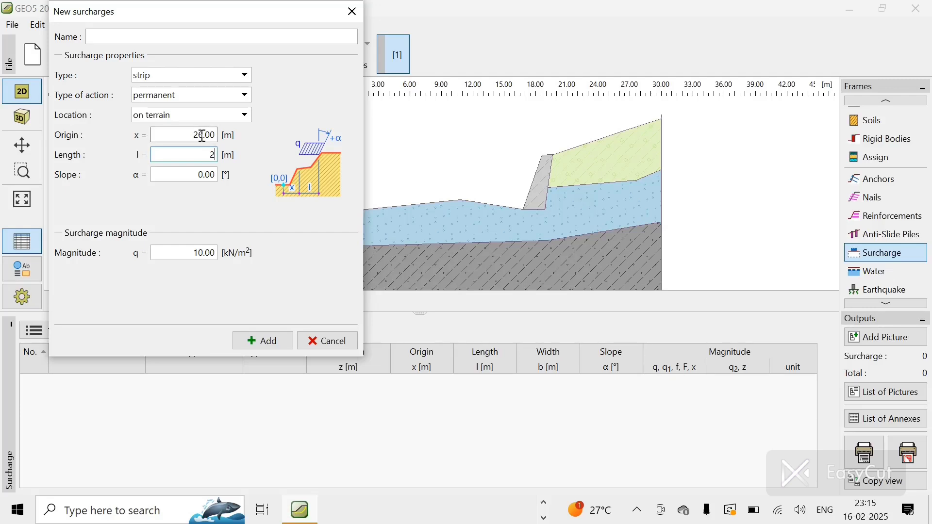
pyautogui.click(203, 136)
pyautogui.write('24')
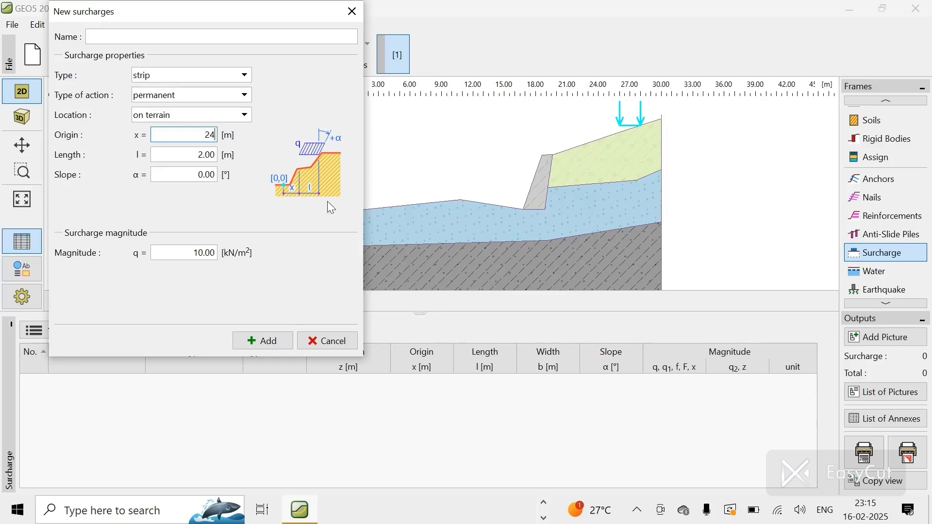
pyautogui.click(208, 177)
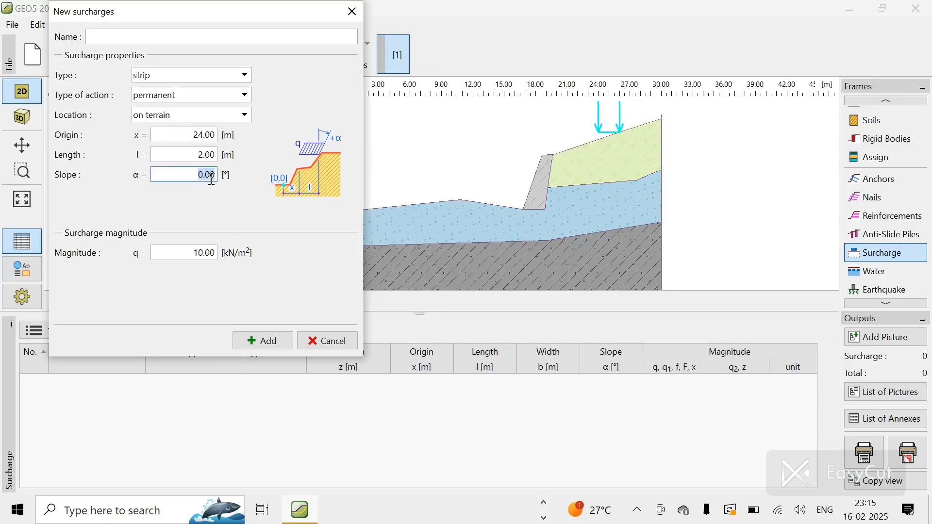
pyautogui.write('10')
pyautogui.click(205, 255)
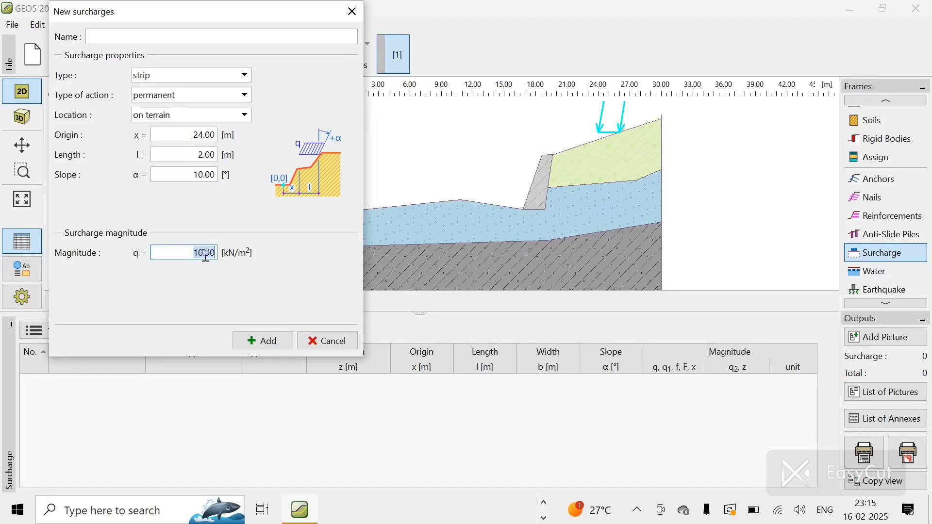
pyautogui.click(212, 175)
pyautogui.press('BackSpace')
pyautogui.write('-20')
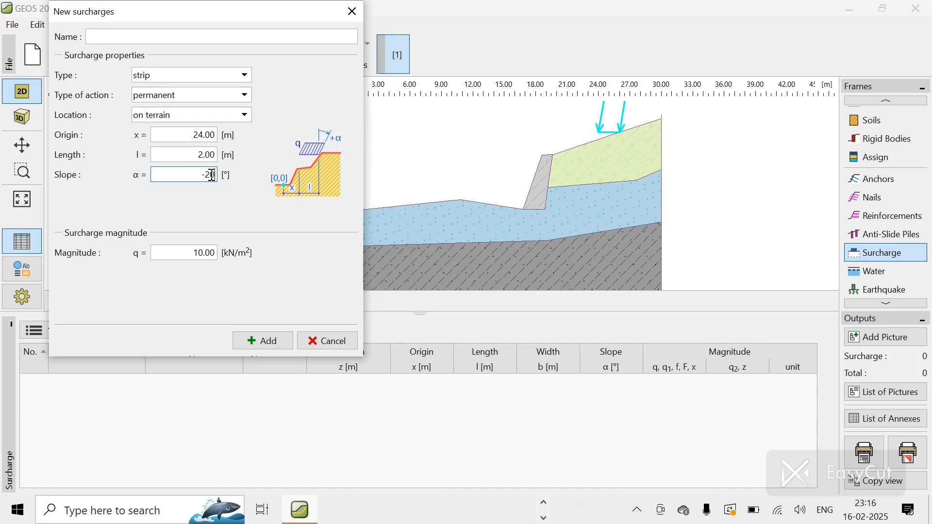
pyautogui.click(205, 250)
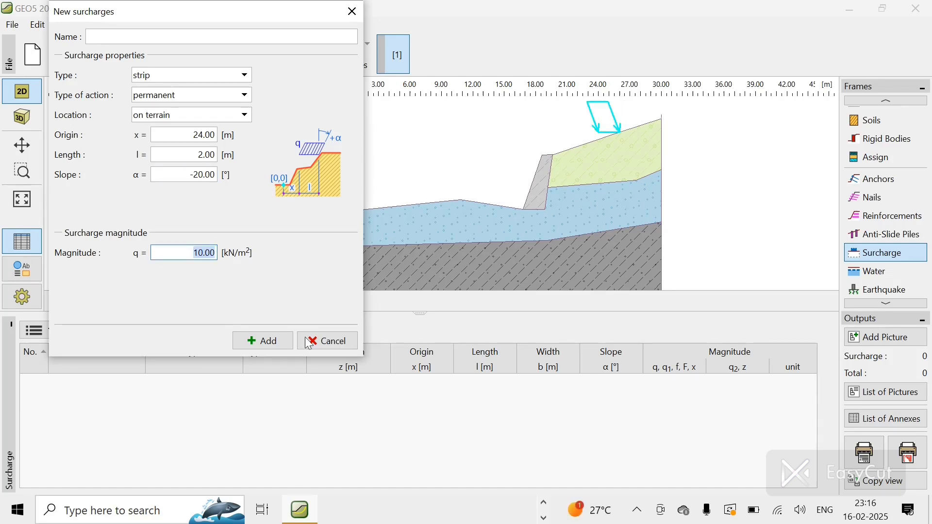
pyautogui.click(325, 342)
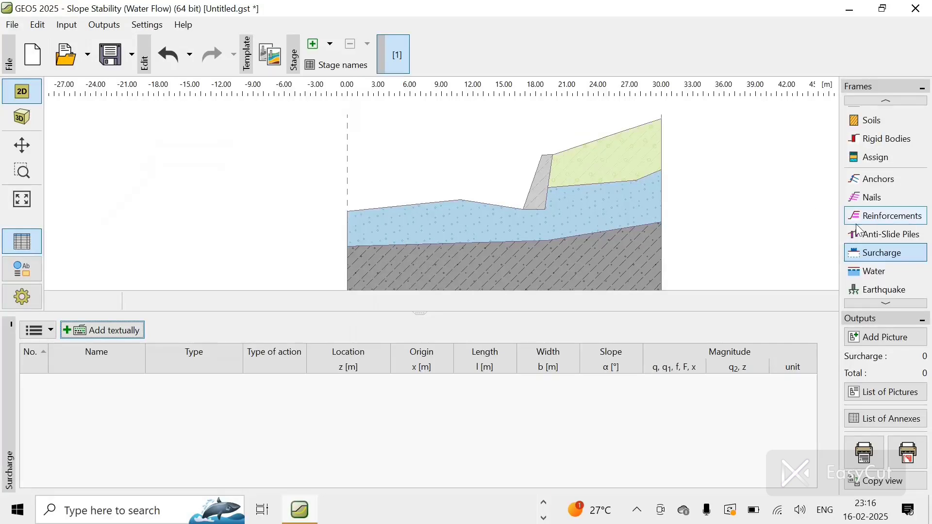
pyautogui.scroll(4, 752, 157)
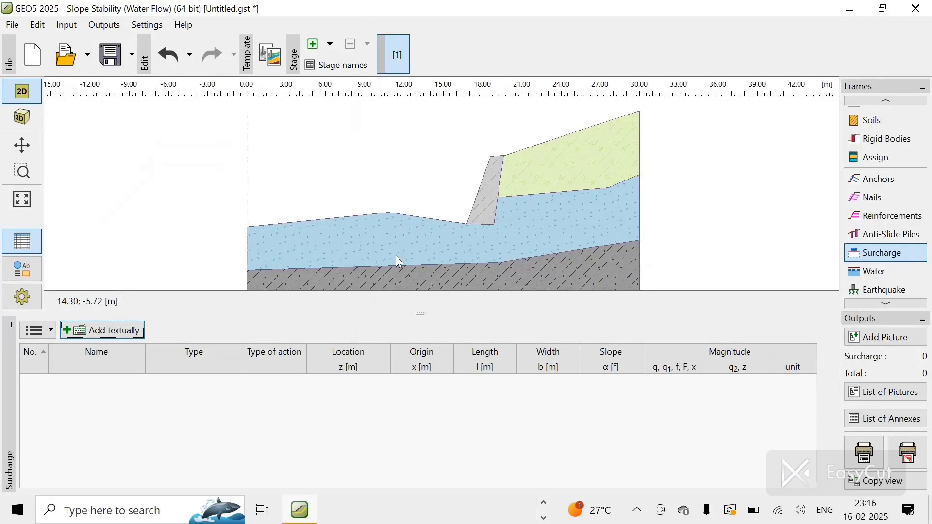
pyautogui.click(140, 335)
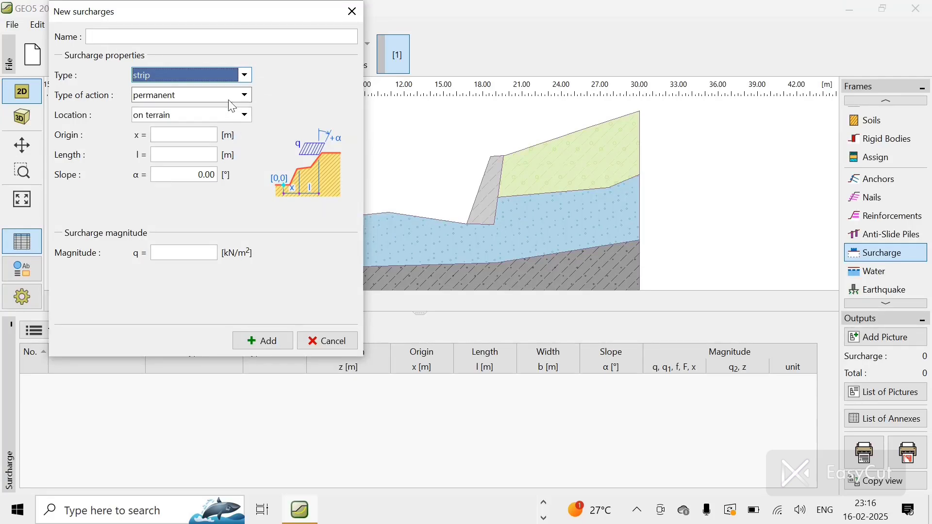
pyautogui.click(227, 78)
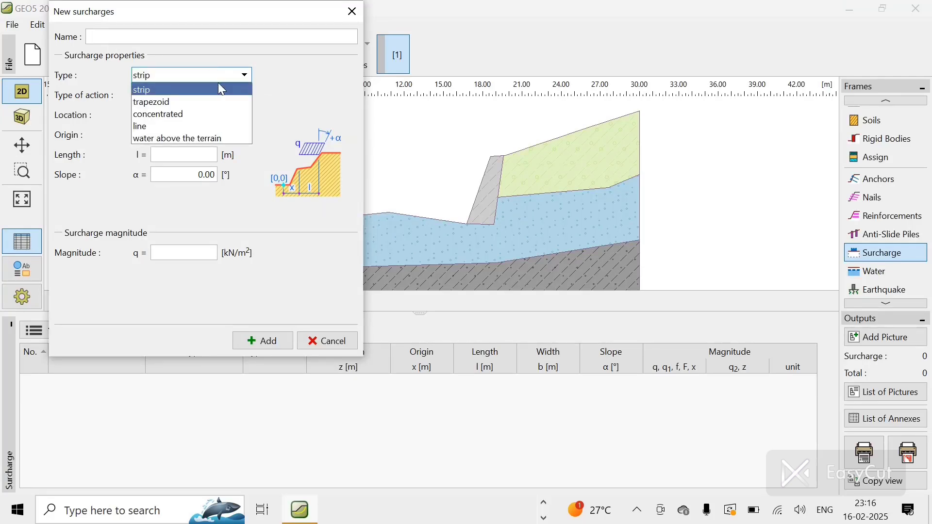
pyautogui.click(308, 76)
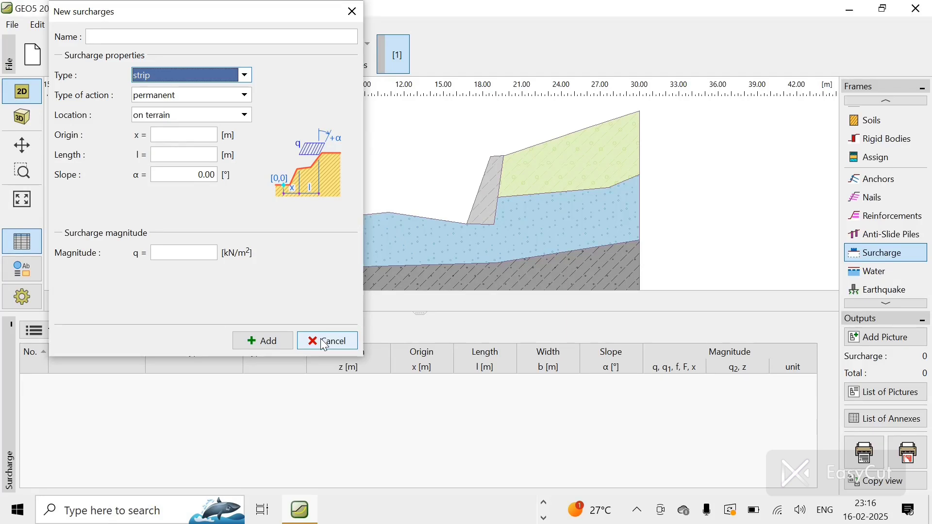
pyautogui.click(325, 346)
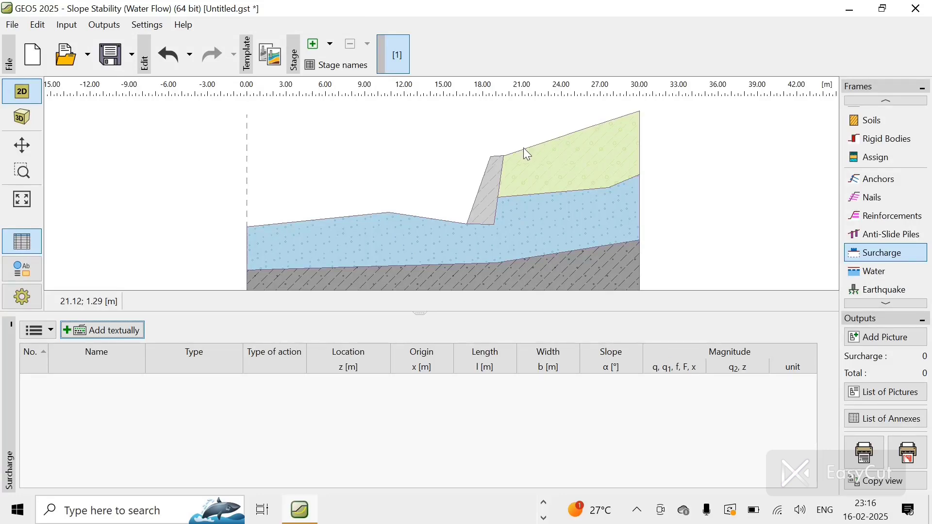
pyautogui.click(115, 330)
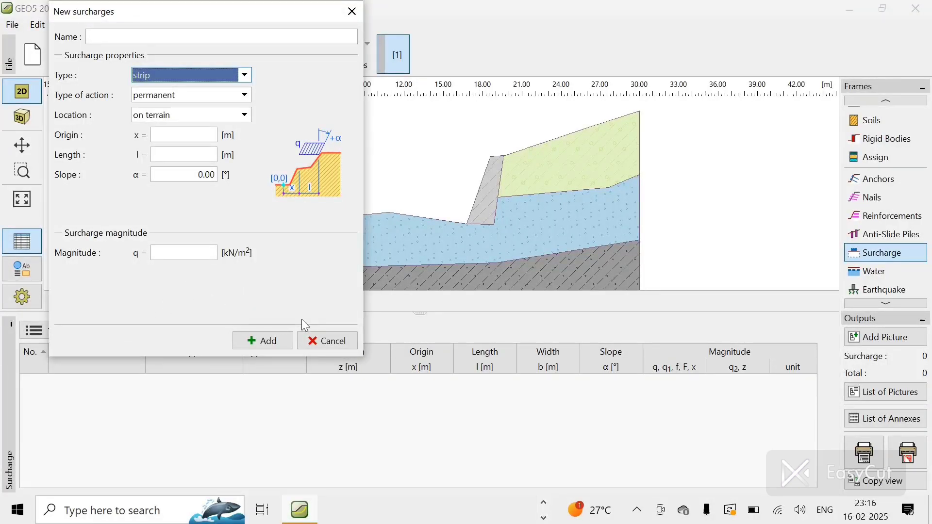
pyautogui.click(319, 342)
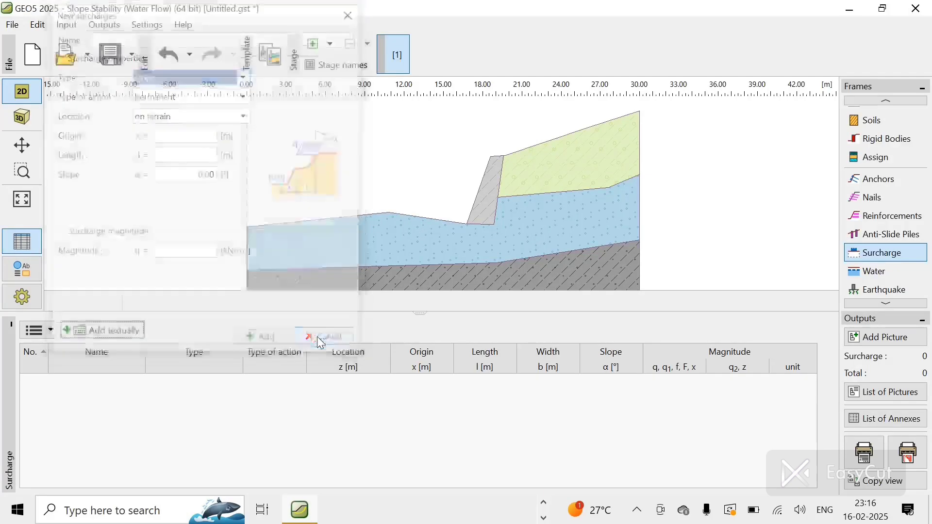
# Step: Define a groundwater table as a line from x 0 m, z -6.87 m to x 30 m, z -6.83 m
pyautogui.click(872, 273)
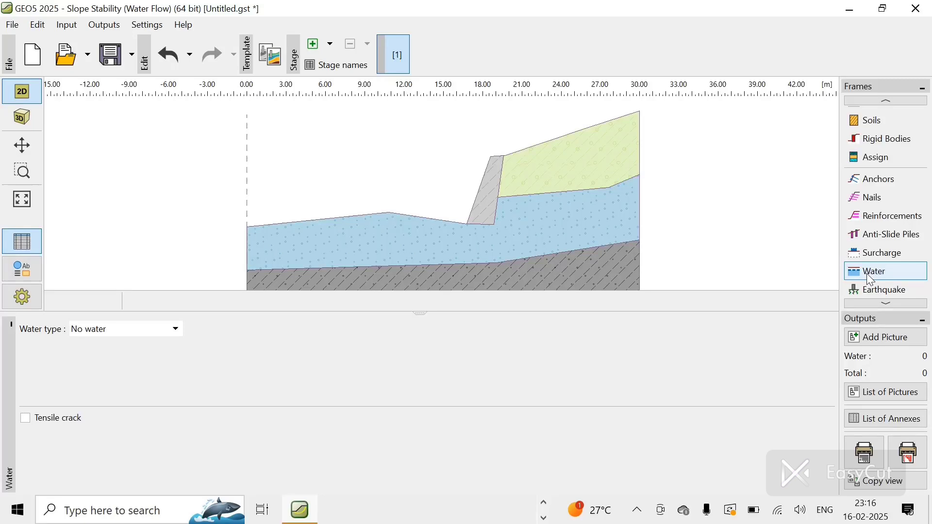
pyautogui.click(113, 331)
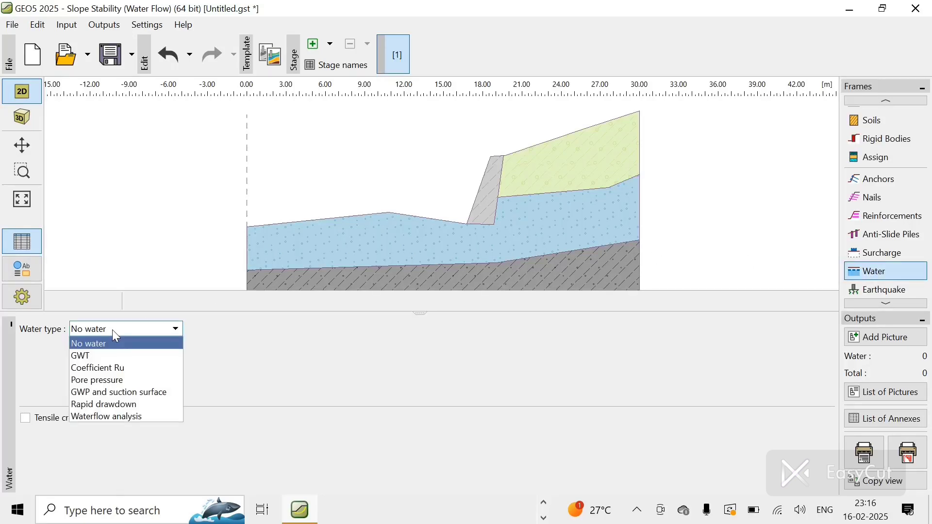
pyautogui.click(91, 361)
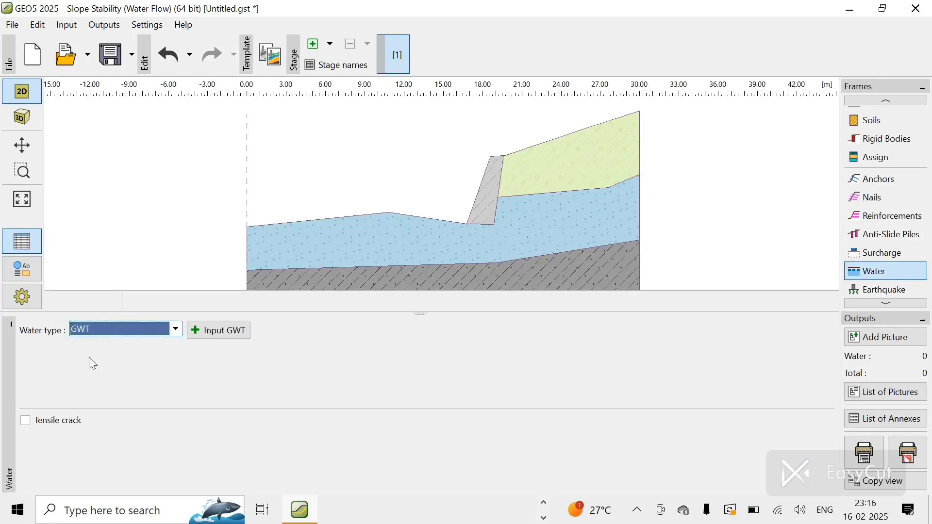
pyautogui.click(215, 335)
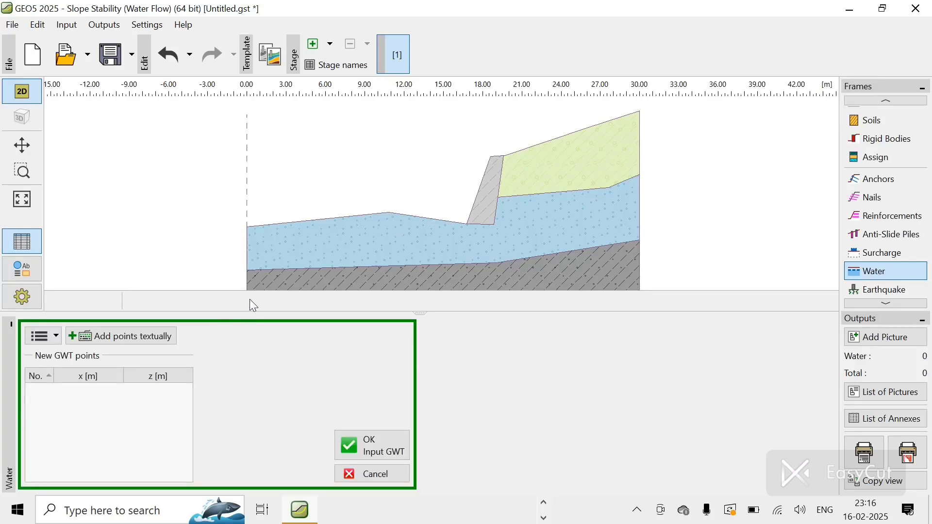
pyautogui.click(250, 258)
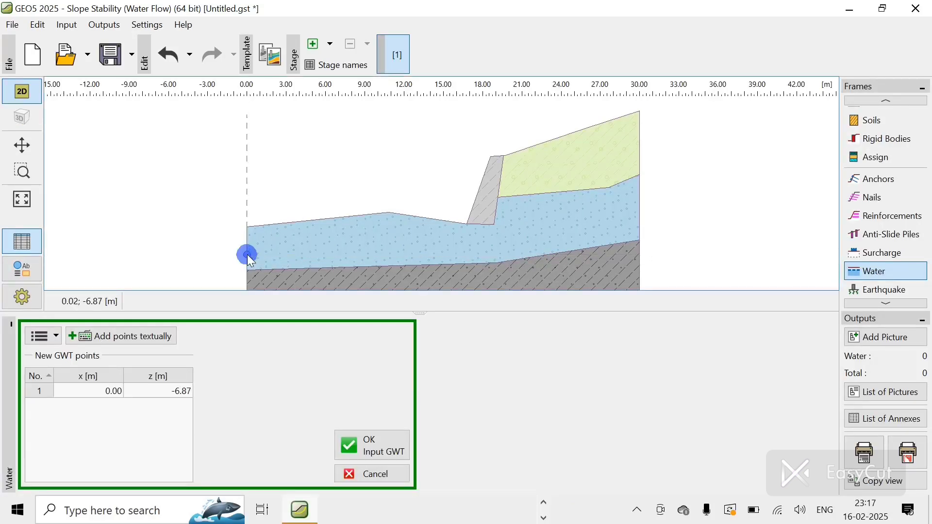
pyautogui.click(641, 255)
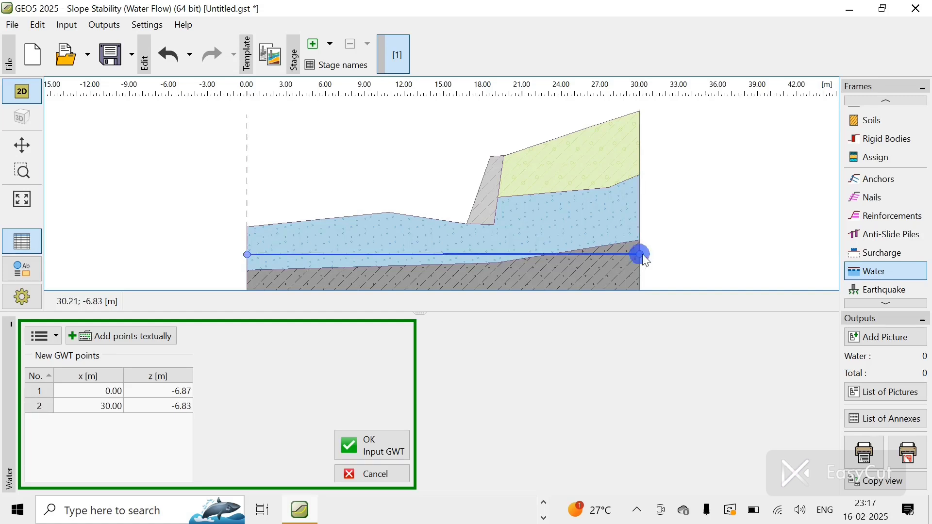
pyautogui.click(383, 450)
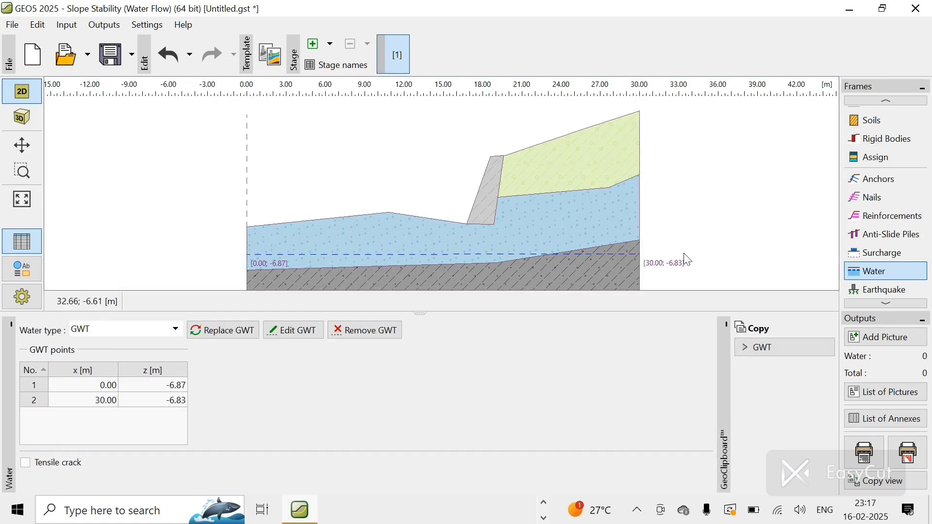
# Step: Review the earthquake option and the stage's design situation choices
pyautogui.click(877, 290)
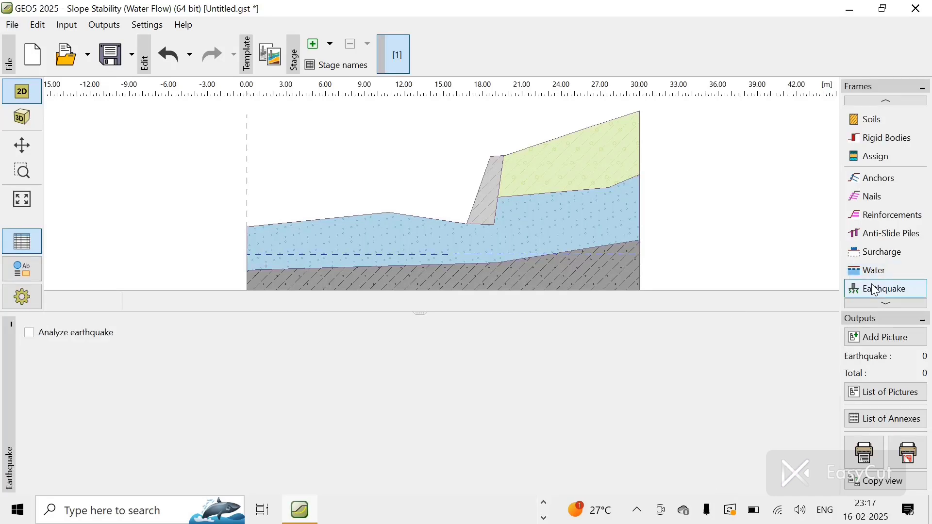
pyautogui.click(889, 301)
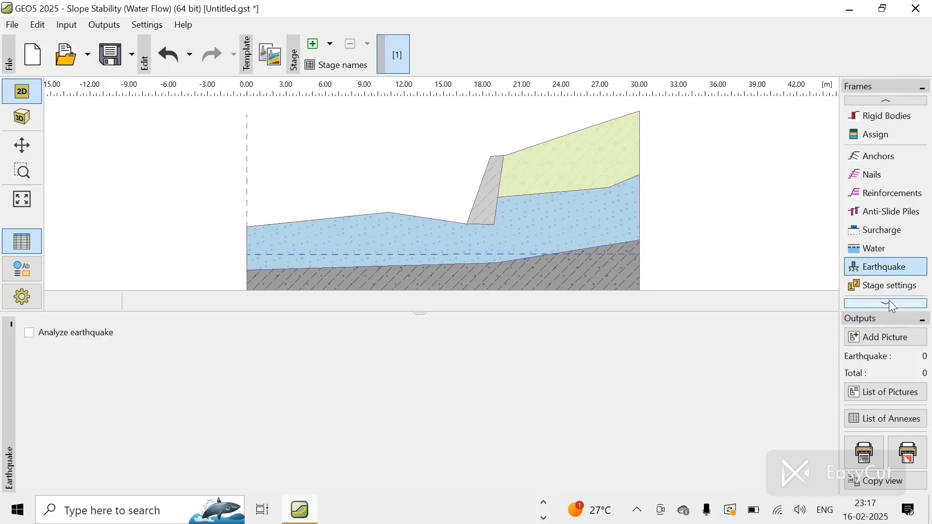
pyautogui.click(890, 301)
pyautogui.click(890, 301)
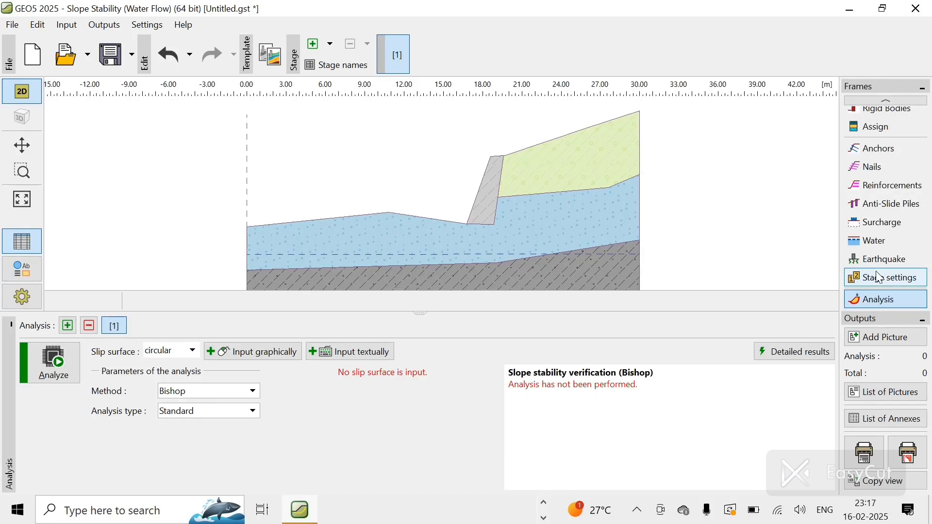
pyautogui.click(881, 278)
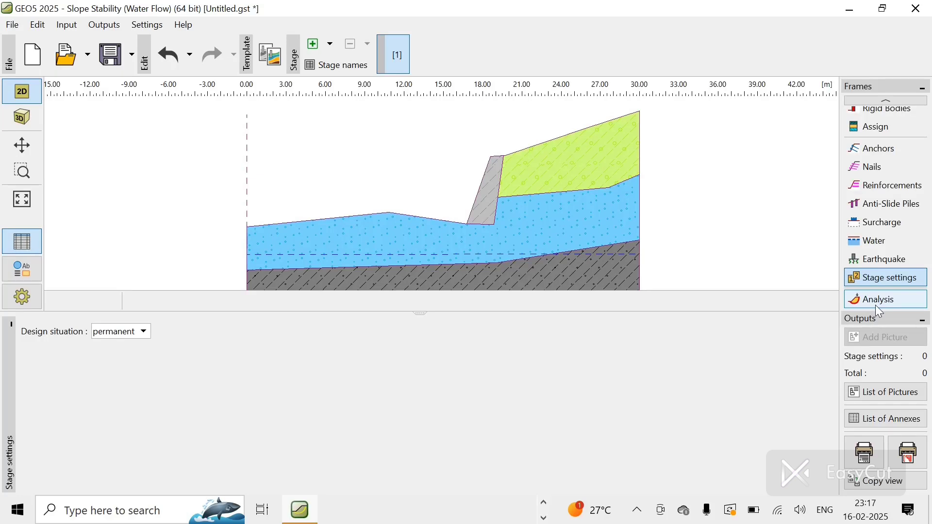
pyautogui.click(107, 343)
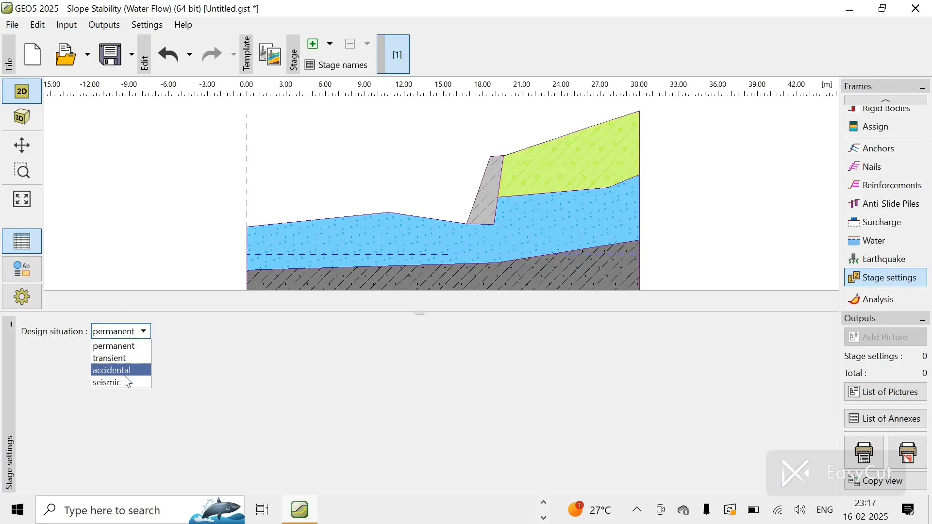
pyautogui.click(191, 366)
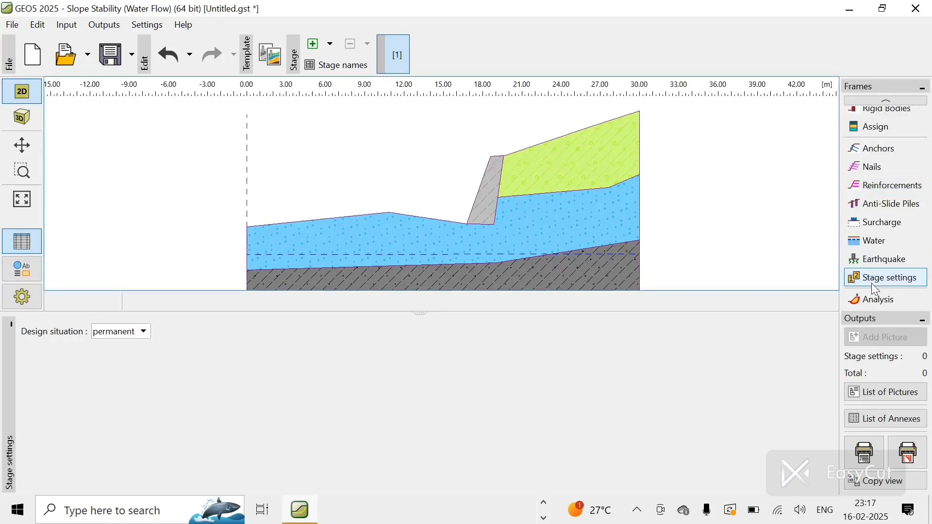
# Step: Open the analysis with a circular slip surface and Bishop method, and set the analysis type to Optimization
pyautogui.click(875, 301)
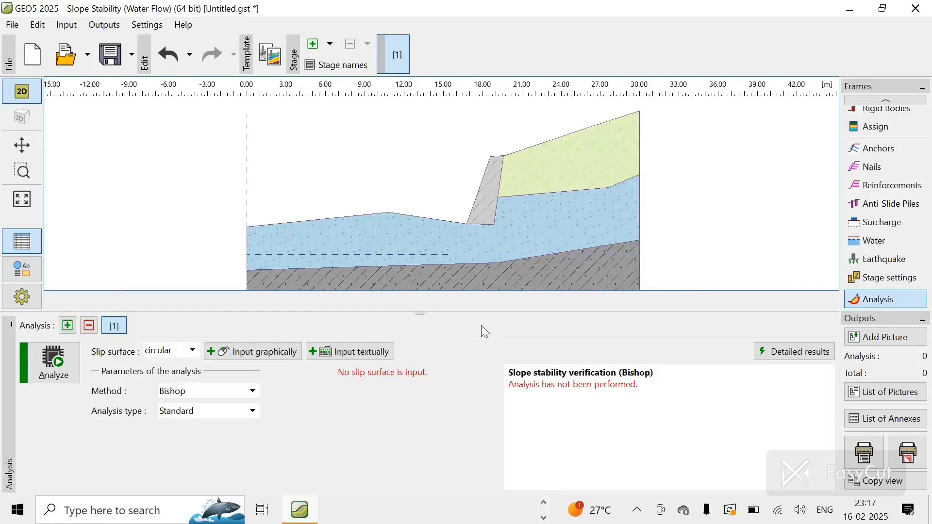
pyautogui.click(176, 359)
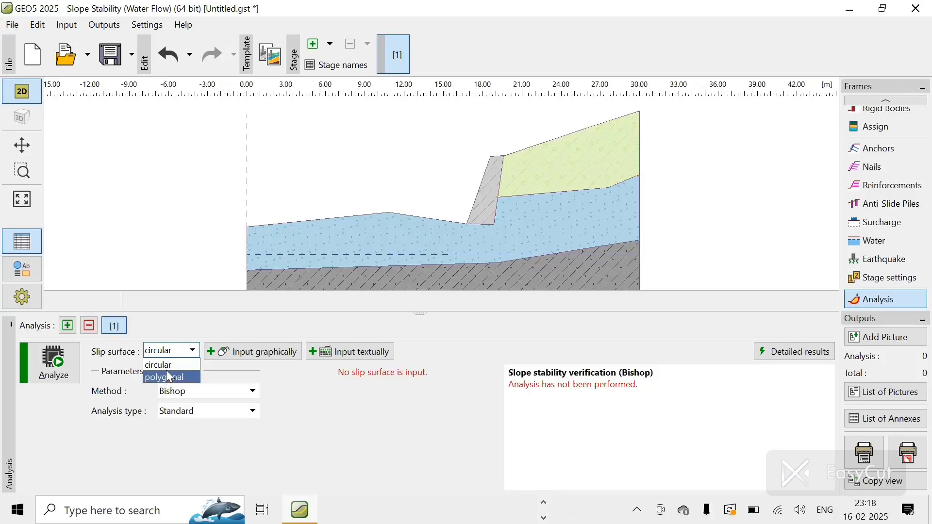
pyautogui.click(165, 365)
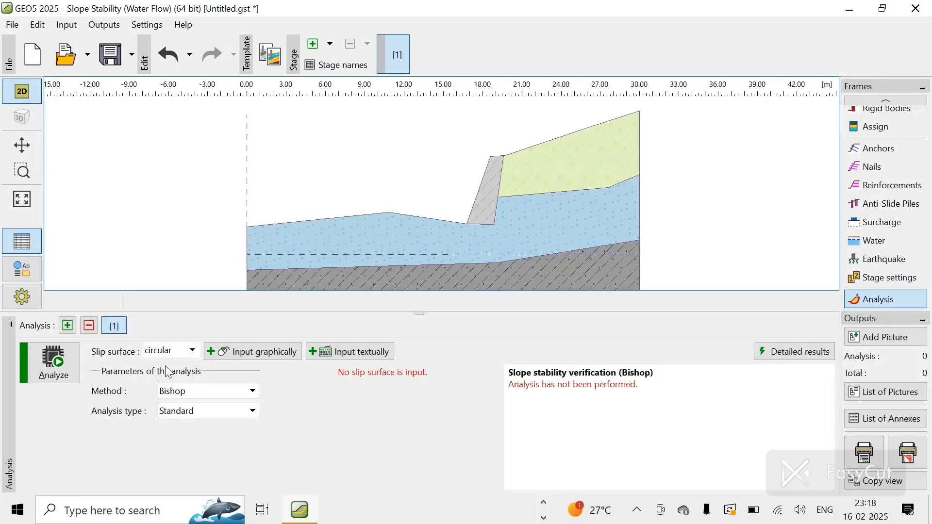
pyautogui.click(196, 395)
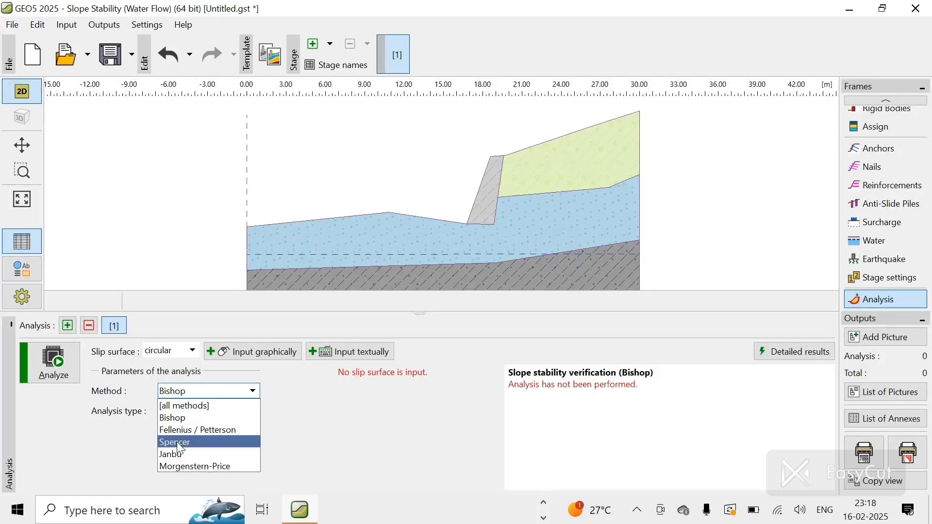
pyautogui.click(197, 418)
pyautogui.click(206, 412)
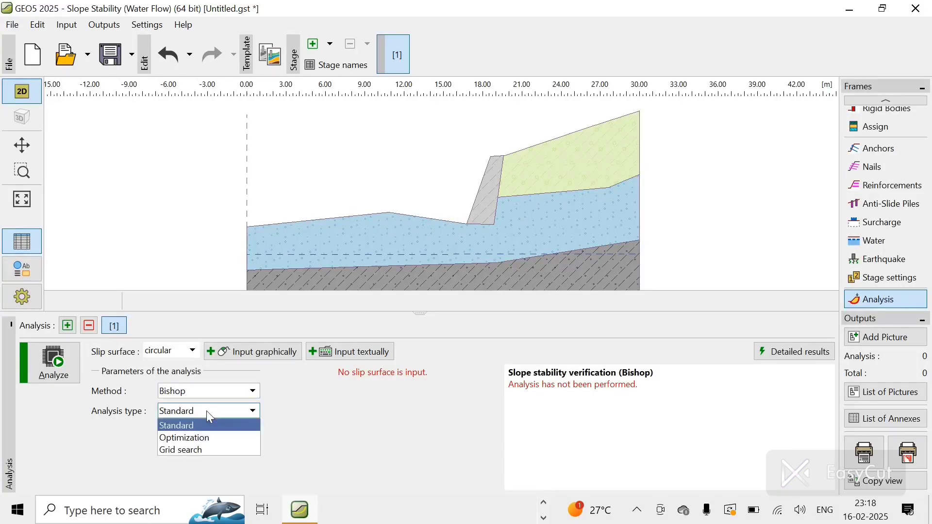
pyautogui.click(199, 439)
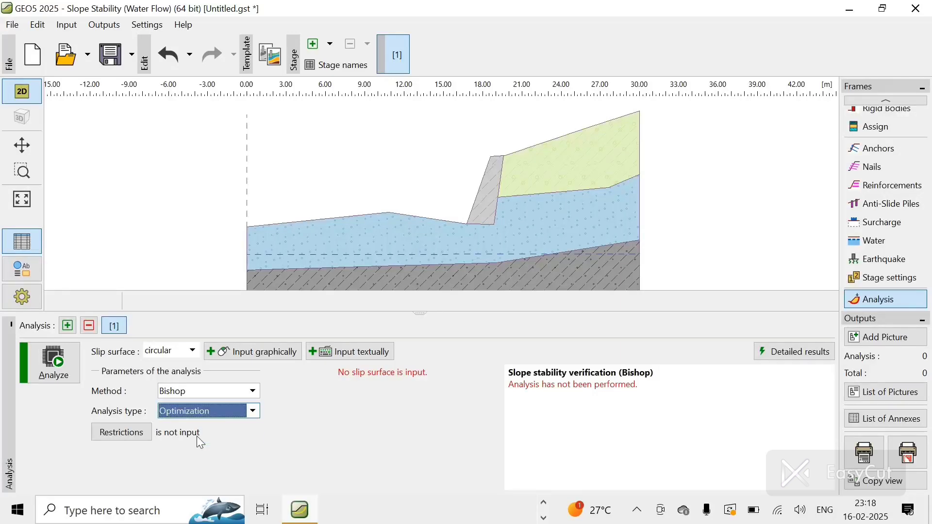
# Step: Draw a circular slip surface centred about x 14.9 m, z 3.8 m with radius about 8.5 m, then run the analysis
pyautogui.click(265, 363)
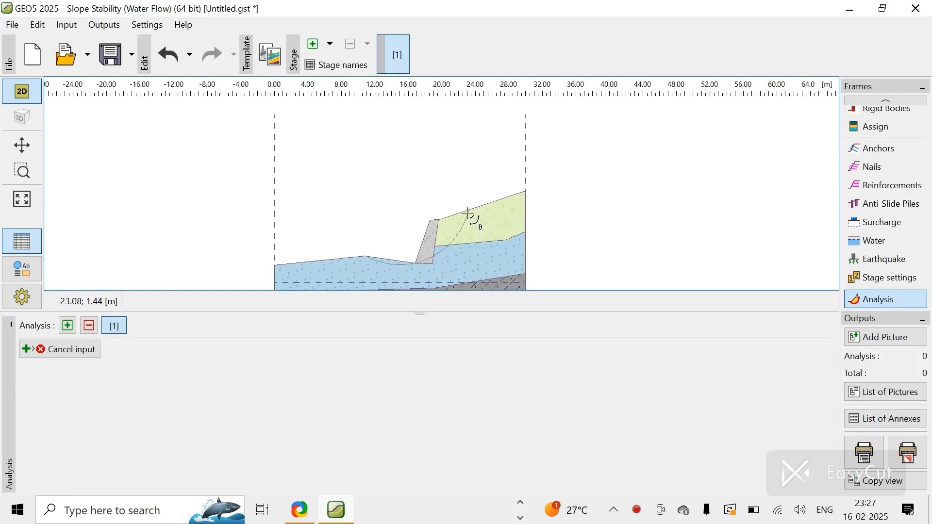
pyautogui.click(468, 213)
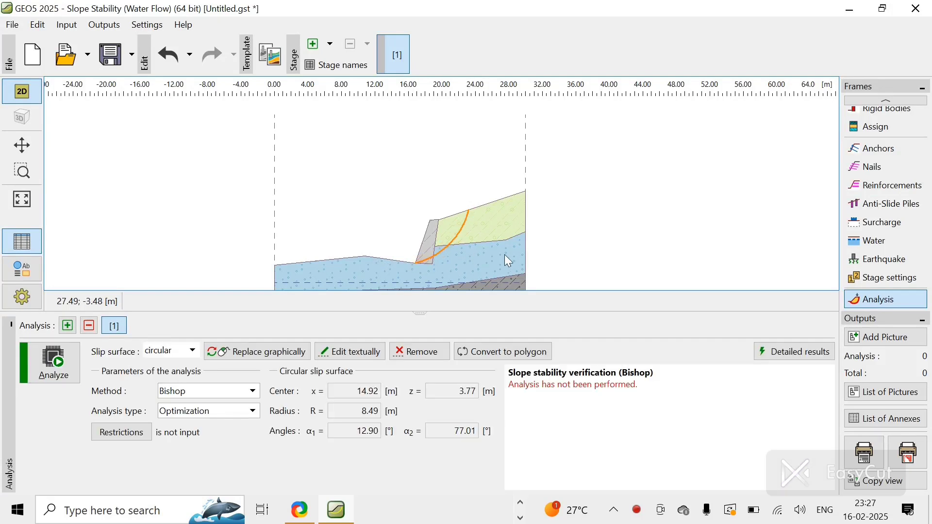
pyautogui.click(64, 365)
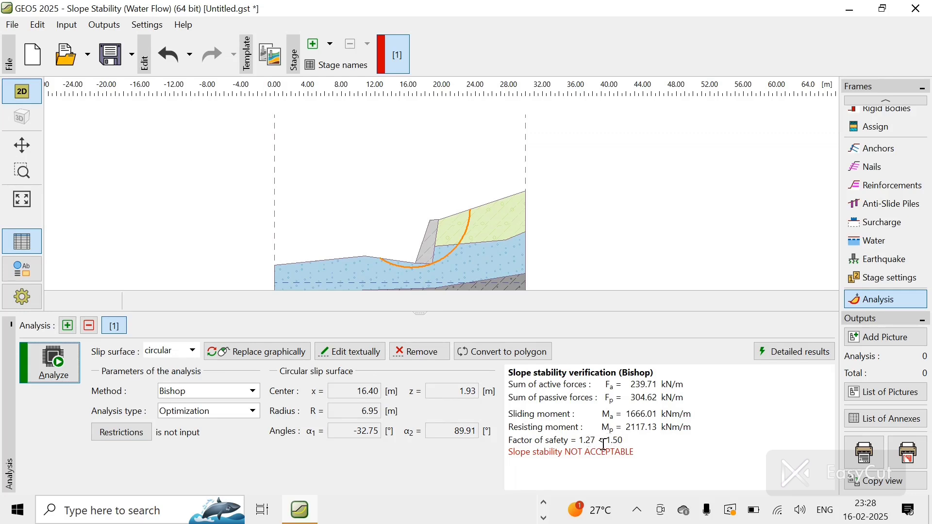
# Step: Try the Grid search analysis type, return to Optimization and rerun the analysis
pyautogui.click(210, 412)
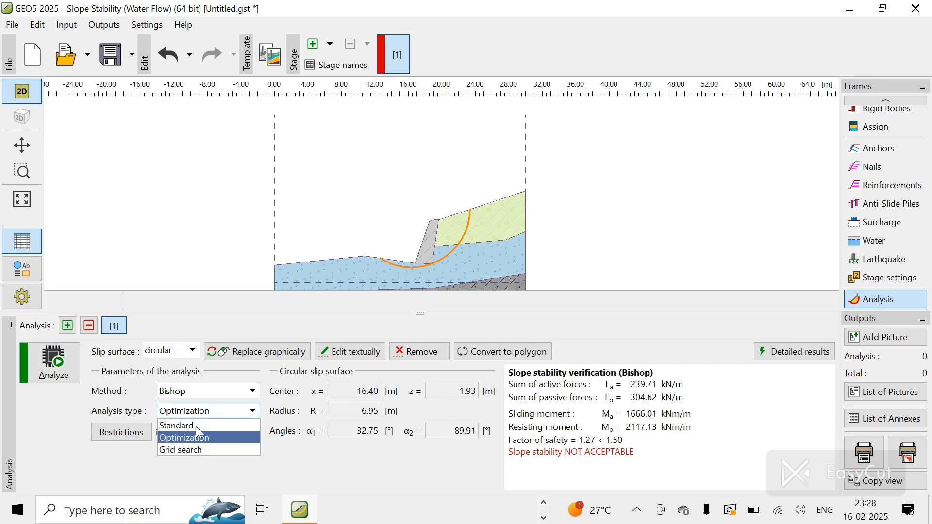
pyautogui.click(184, 451)
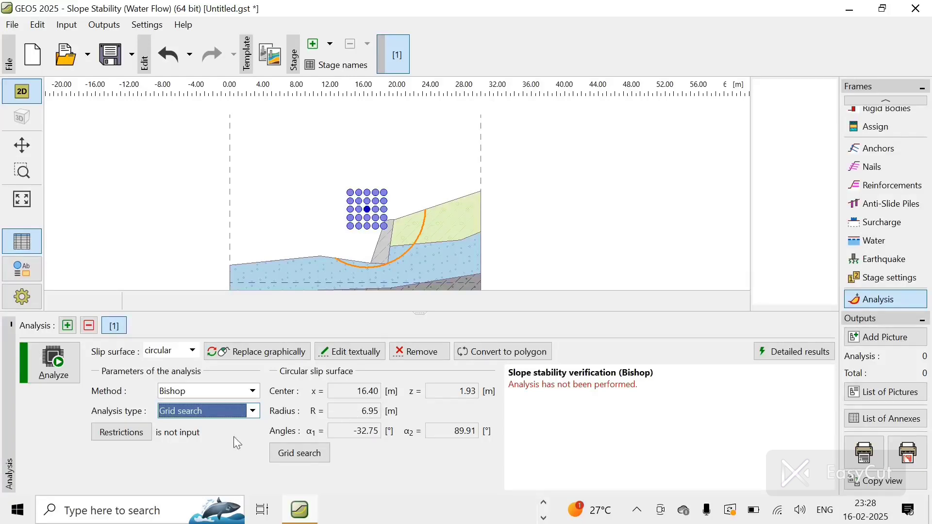
pyautogui.click(216, 413)
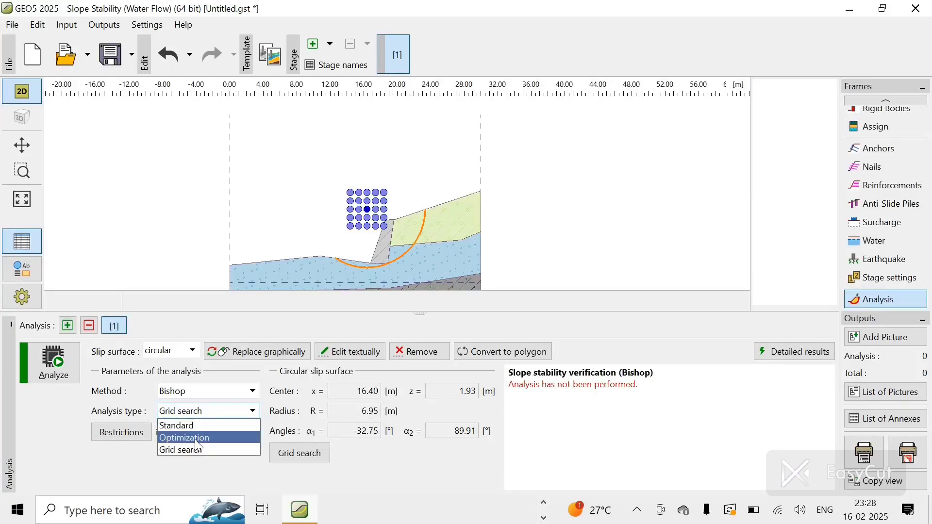
pyautogui.click(194, 438)
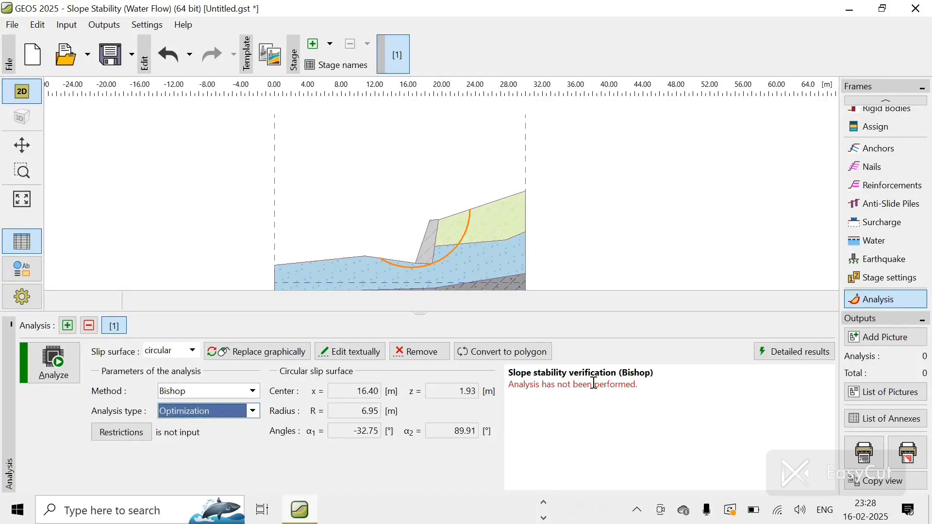
pyautogui.click(53, 361)
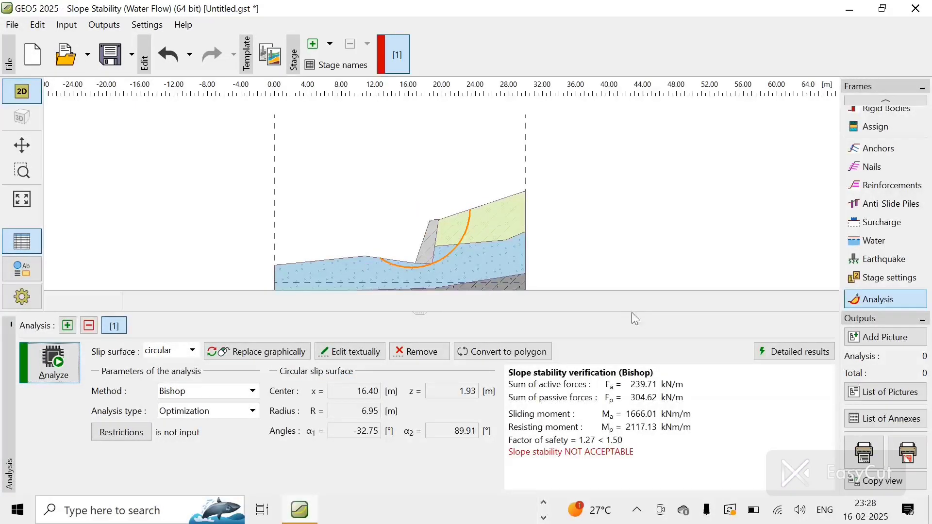
# Step: Open the anchors and nails input frames
pyautogui.click(879, 149)
pyautogui.click(876, 167)
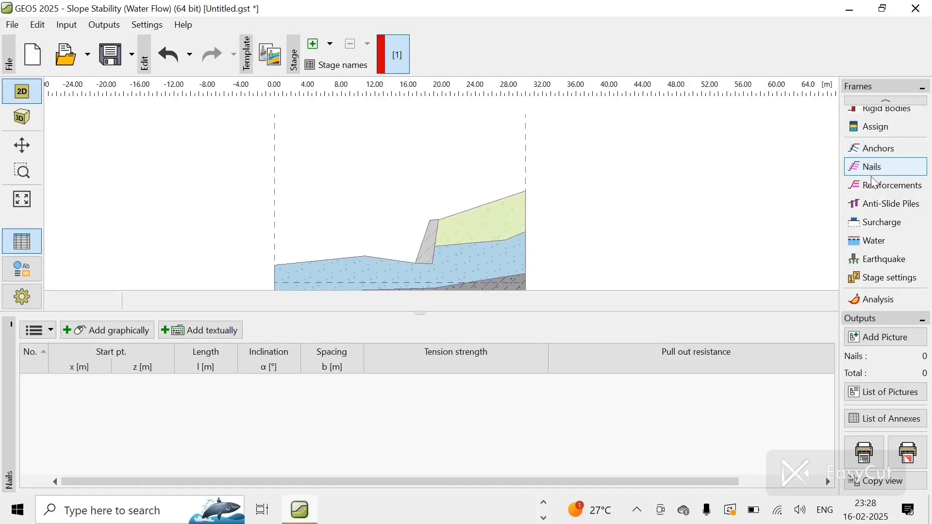
# Step: Open the reinforcements, analysis and anti-slide piles input frames
pyautogui.click(877, 188)
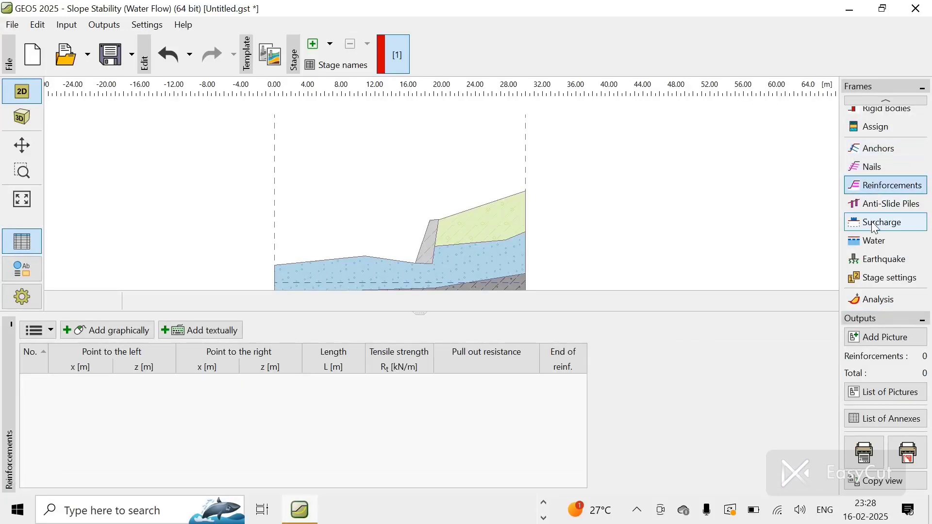
pyautogui.click(868, 302)
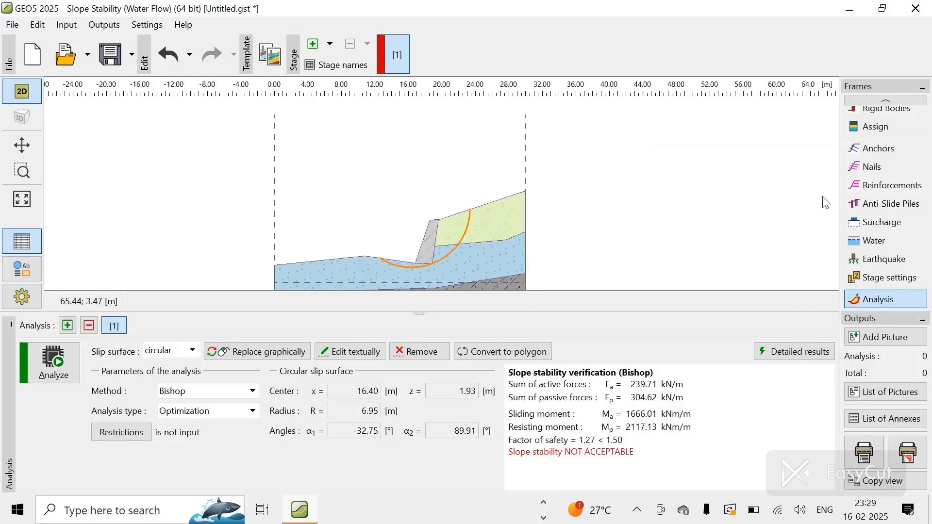
pyautogui.click(880, 207)
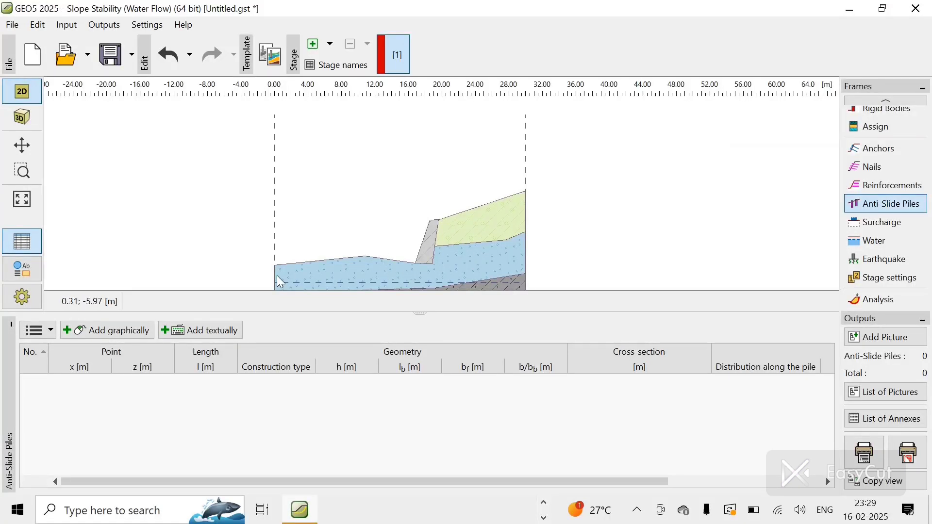
# Step: Place an anti-slide pile graphically at the rigid body's toe, x 16.77 m, z -4.54 m, with pile diameter 0.30 m
pyautogui.click(139, 337)
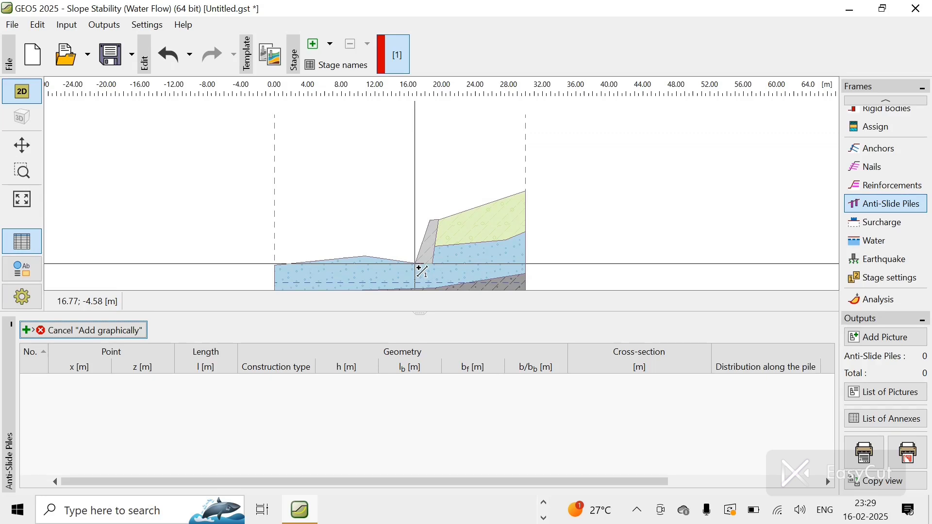
pyautogui.click(419, 268)
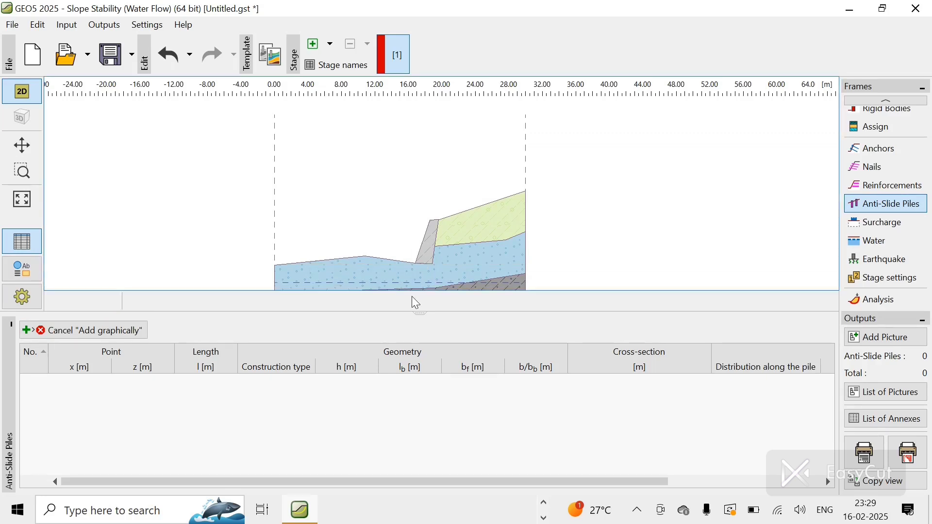
pyautogui.scroll(-2, 419, 288)
pyautogui.scroll(-3, 419, 288)
pyautogui.scroll(7, 420, 288)
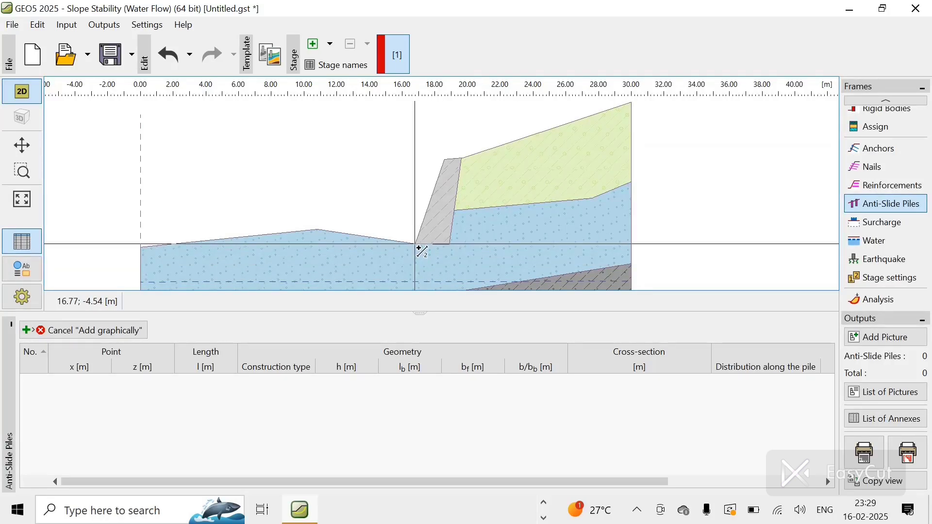
pyautogui.click(418, 248)
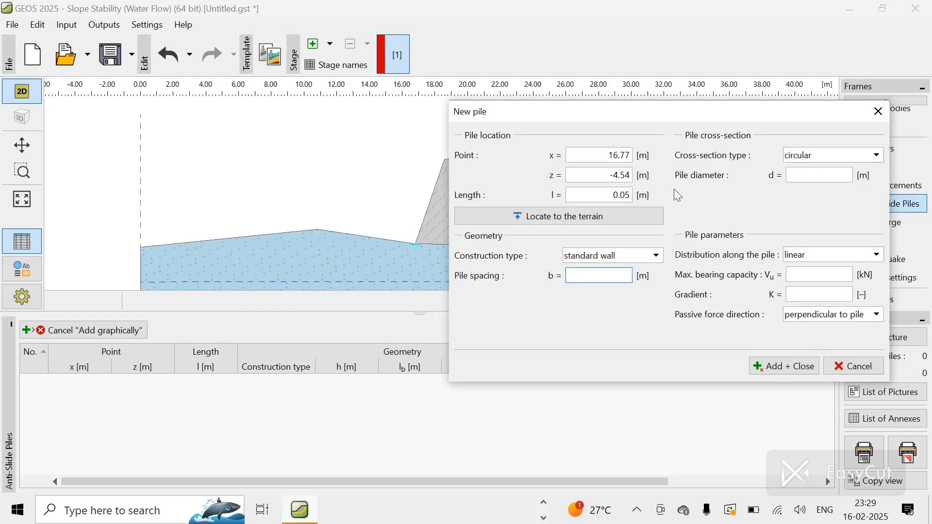
pyautogui.click(799, 181)
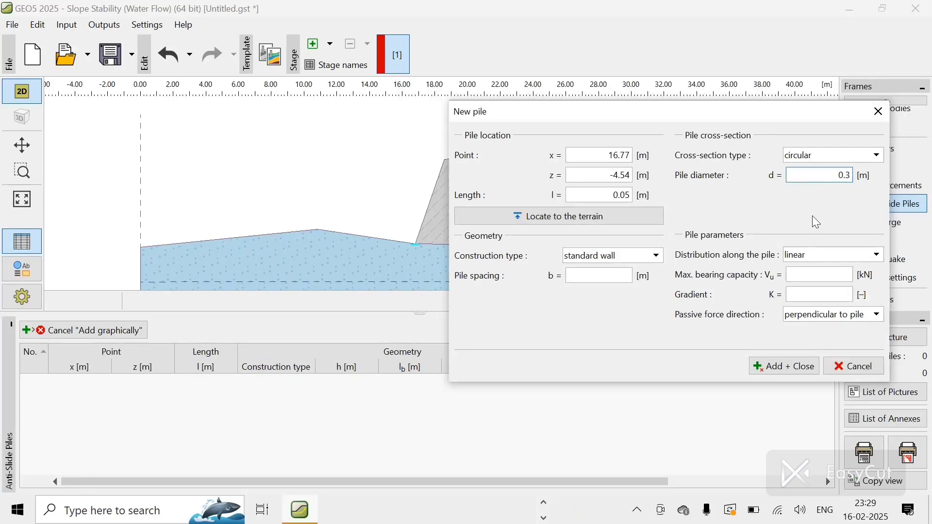
# Step: Set constant distribution along the pile, maximum bearing capacity 350 kN and pile spacing 0.6 m, and add the pile
pyautogui.click(806, 254)
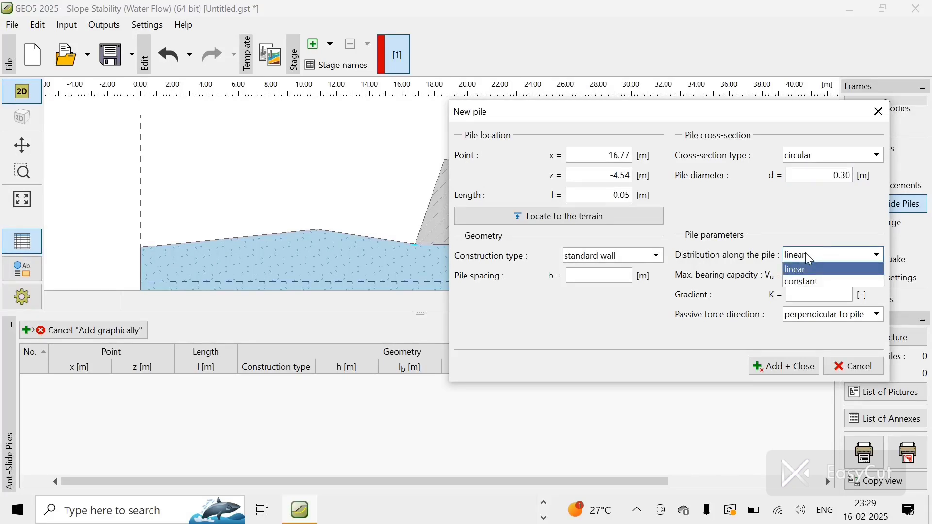
pyautogui.click(804, 268)
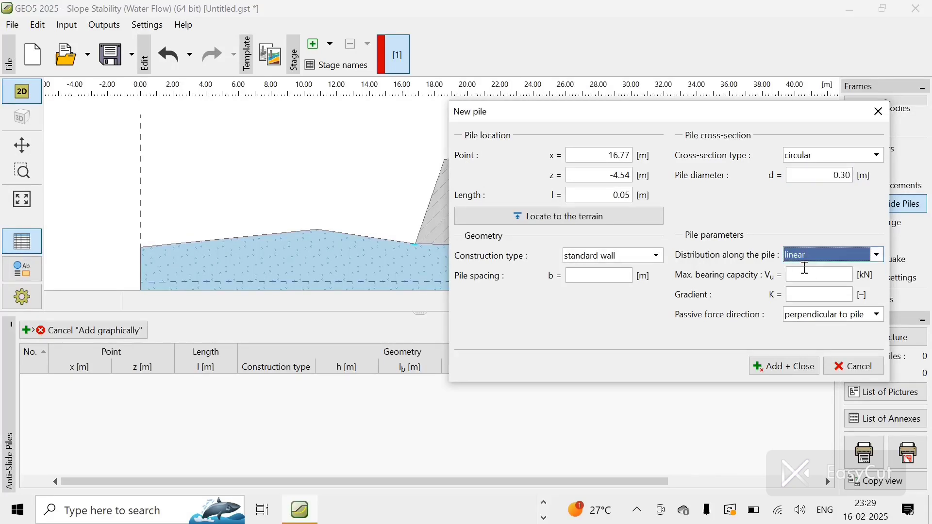
pyautogui.click(803, 258)
pyautogui.click(802, 282)
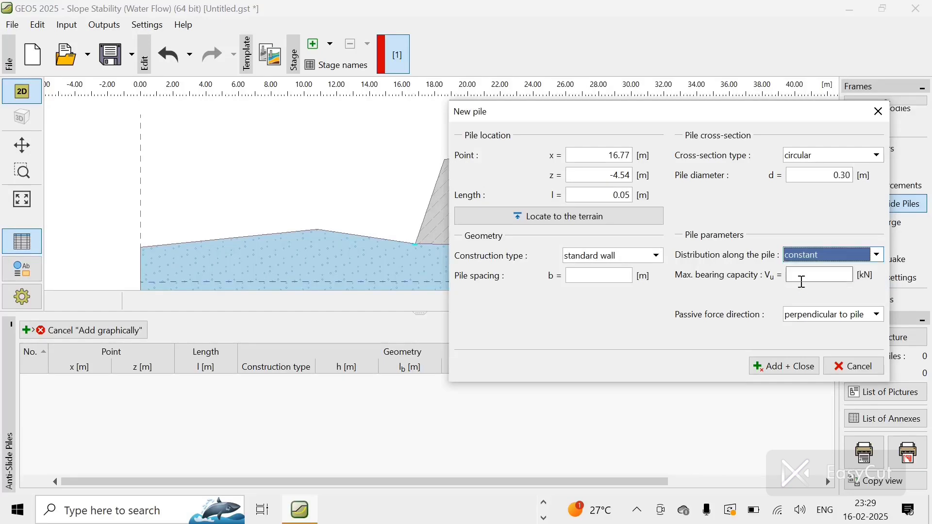
pyautogui.click(802, 278)
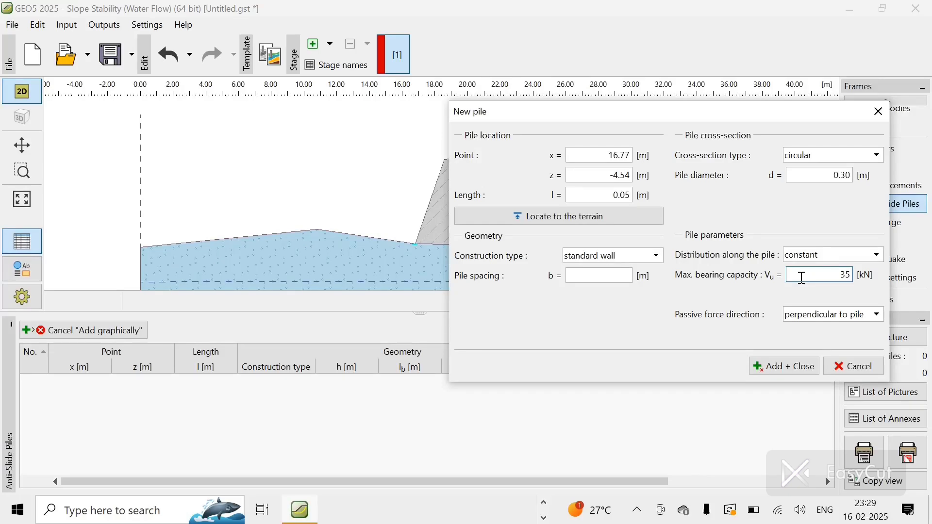
pyautogui.write('350')
pyautogui.click(626, 274)
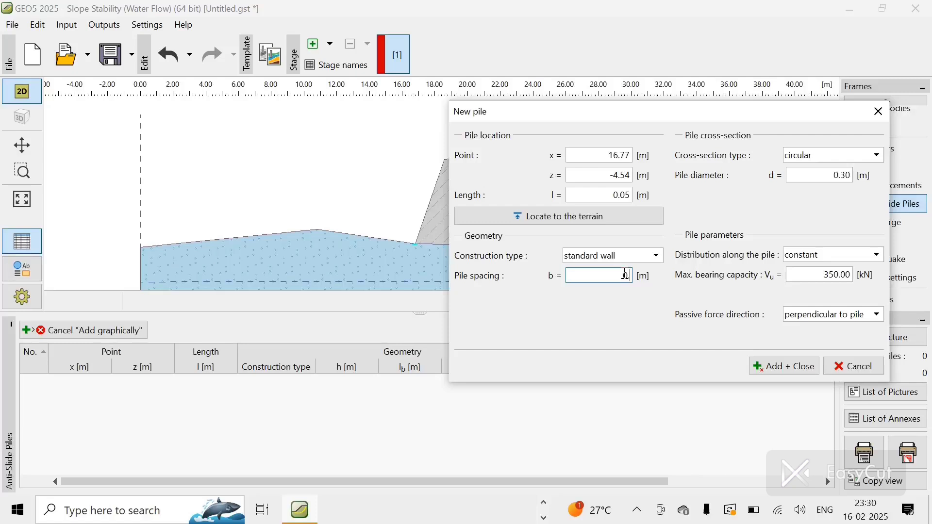
pyautogui.write('0.6')
pyautogui.click(791, 371)
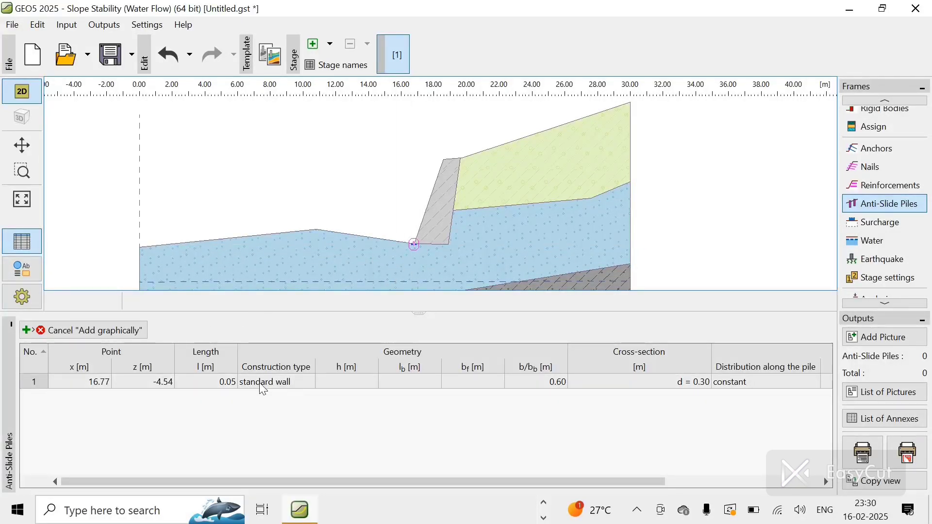
# Step: Leave graphical input and edit pile No. 1 to set its length to 4 m
pyautogui.click(160, 388)
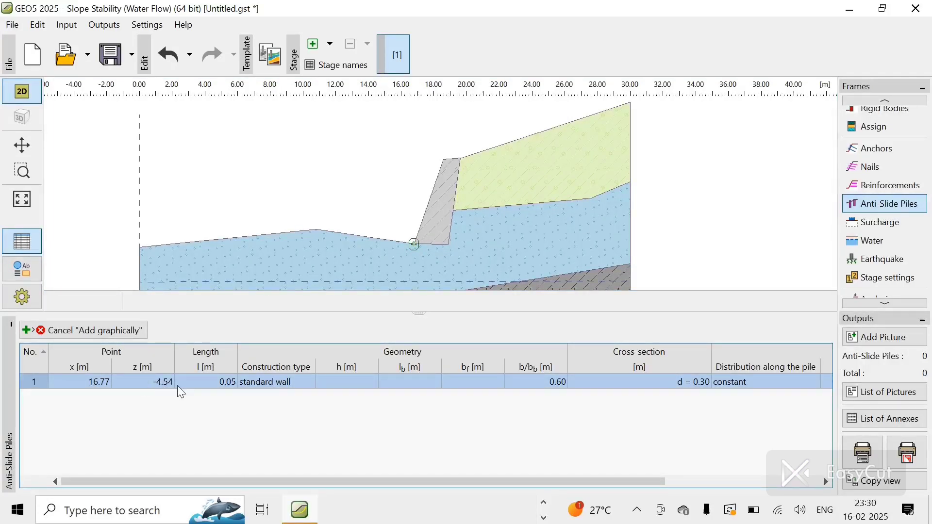
pyautogui.rightClick(220, 389)
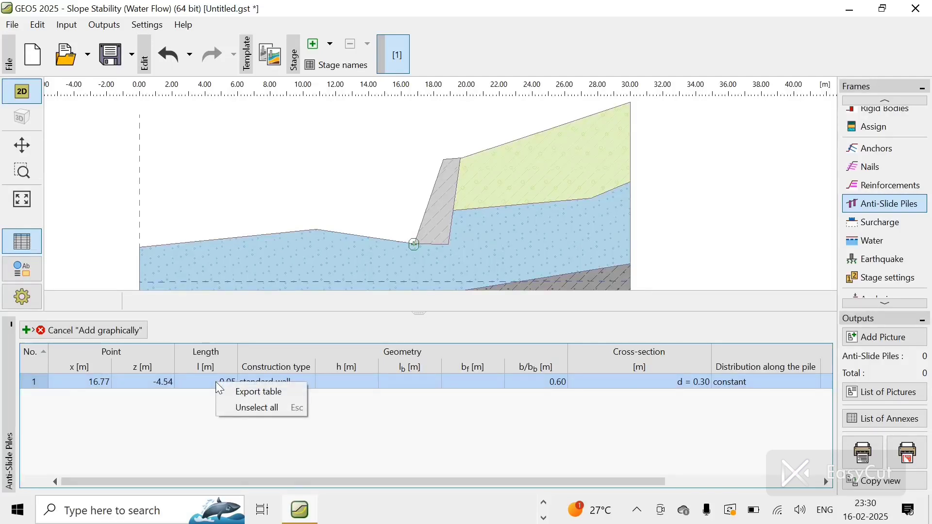
pyautogui.click(197, 378)
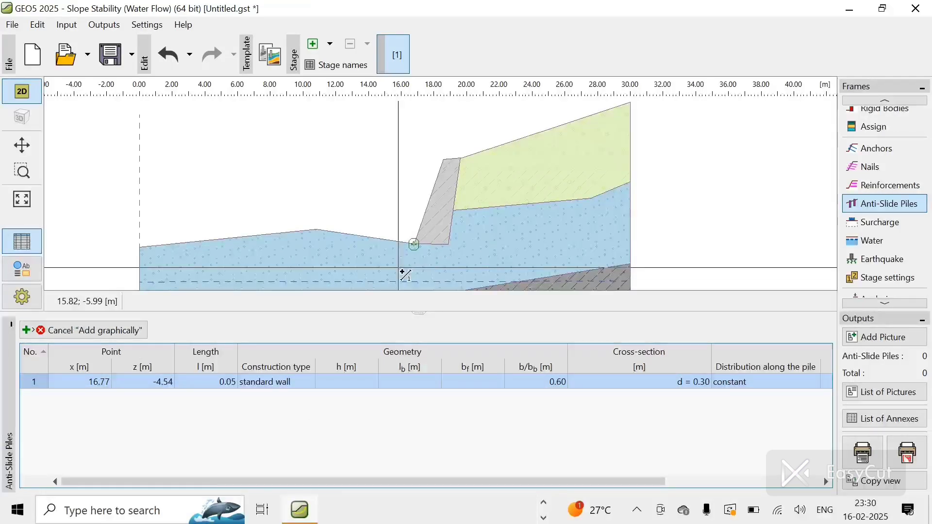
pyautogui.press('Escape')
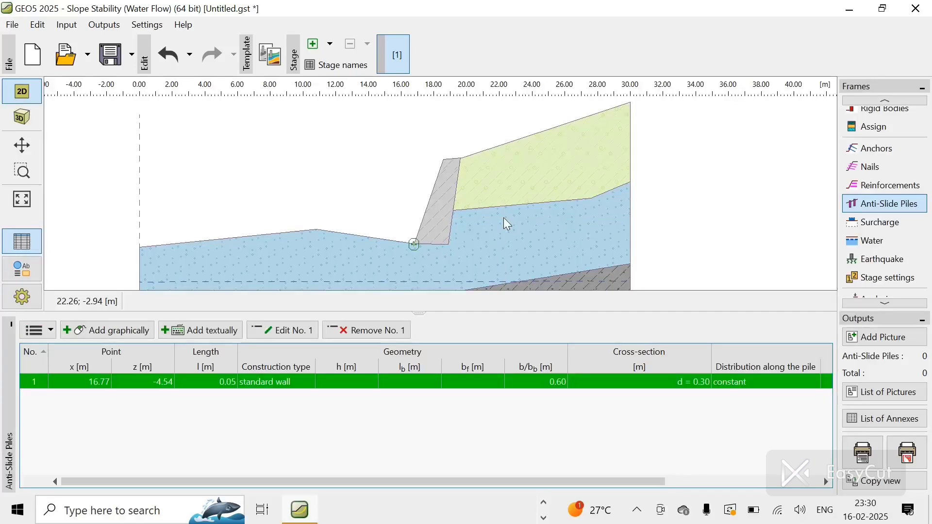
pyautogui.click(289, 338)
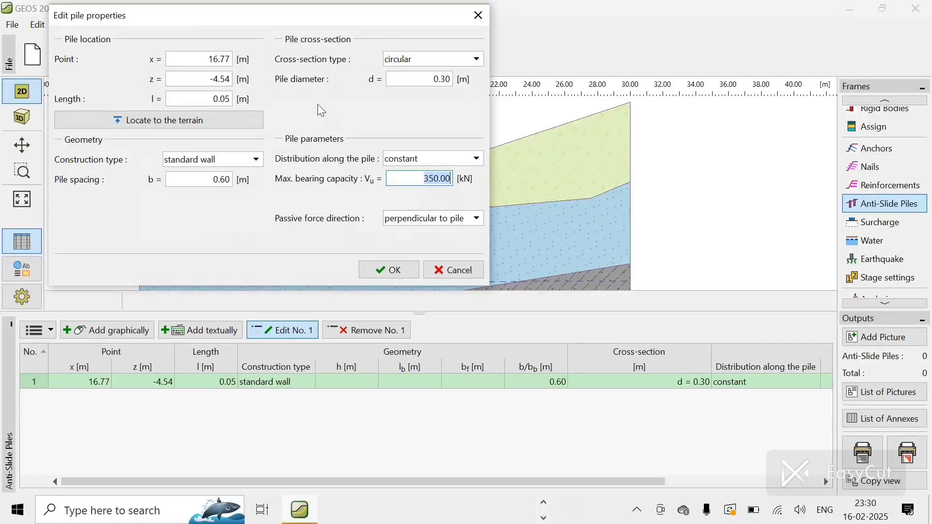
pyautogui.click(229, 100)
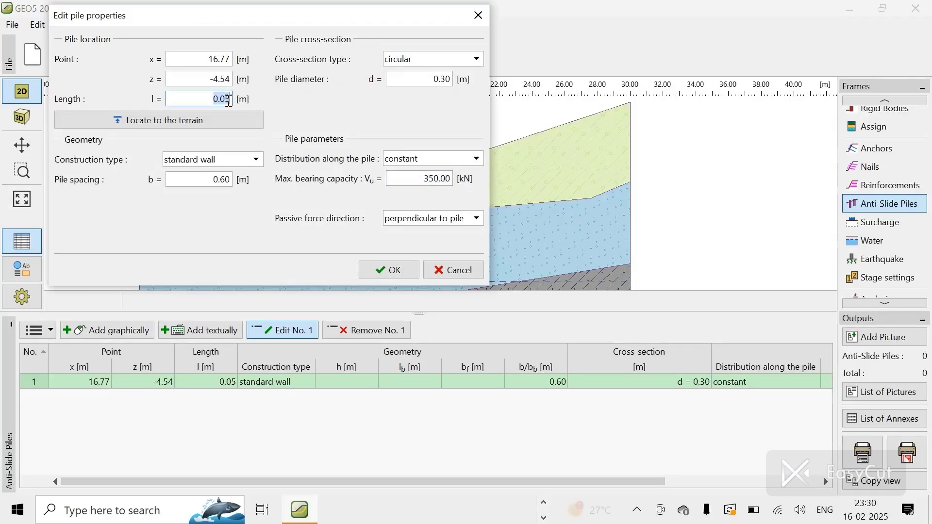
pyautogui.write('2')
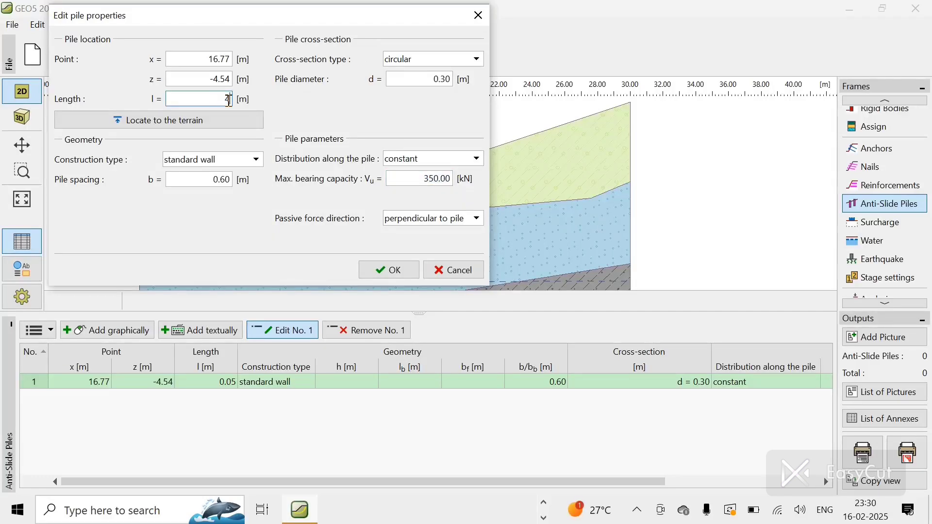
pyautogui.click(391, 275)
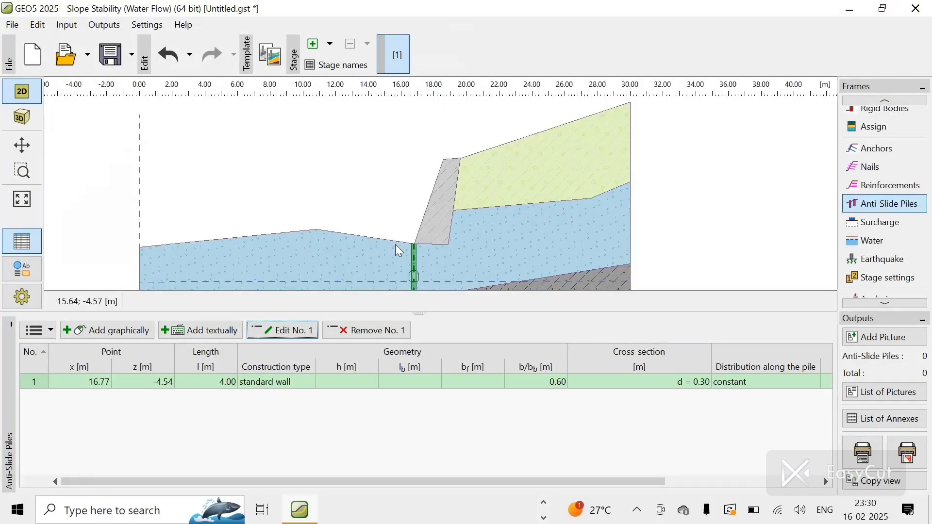
# Step: Inspect the pile in the 3D view and return to the 2D view
pyautogui.click(391, 206)
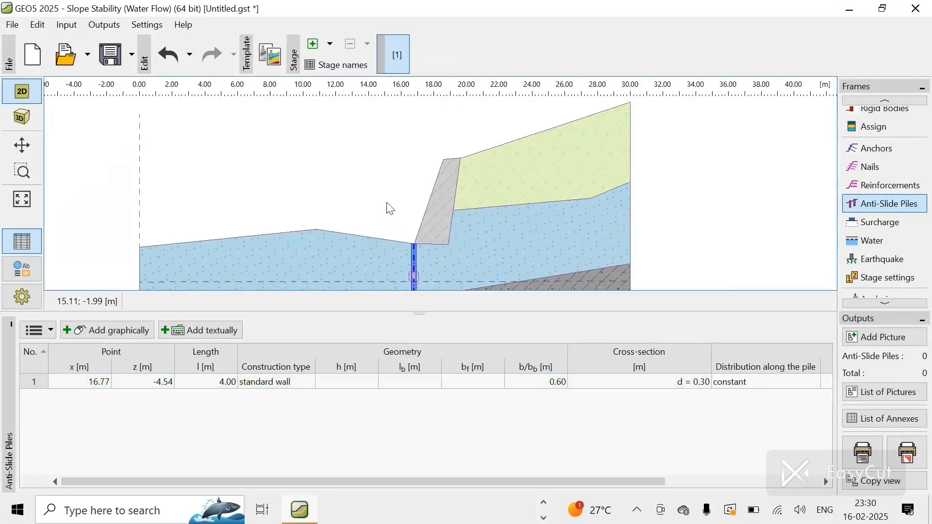
pyautogui.click(22, 117)
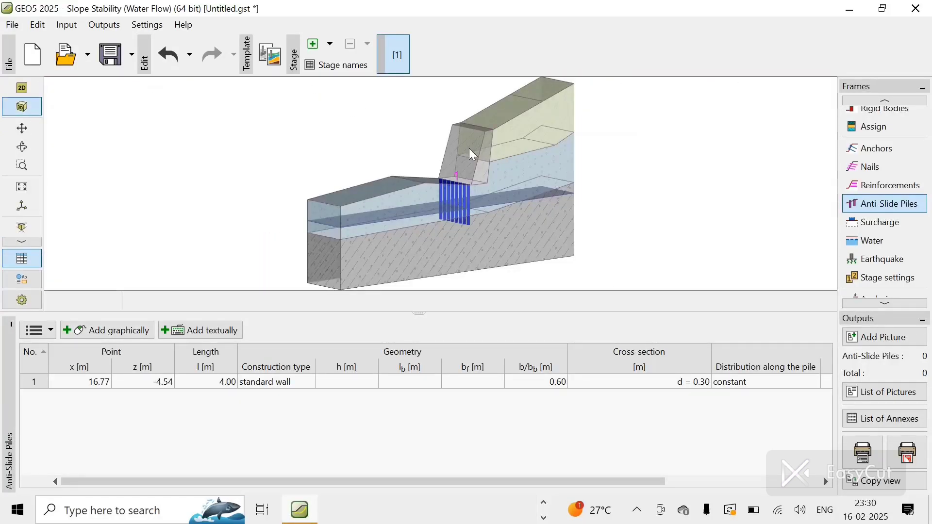
pyautogui.scroll(4, 470, 149)
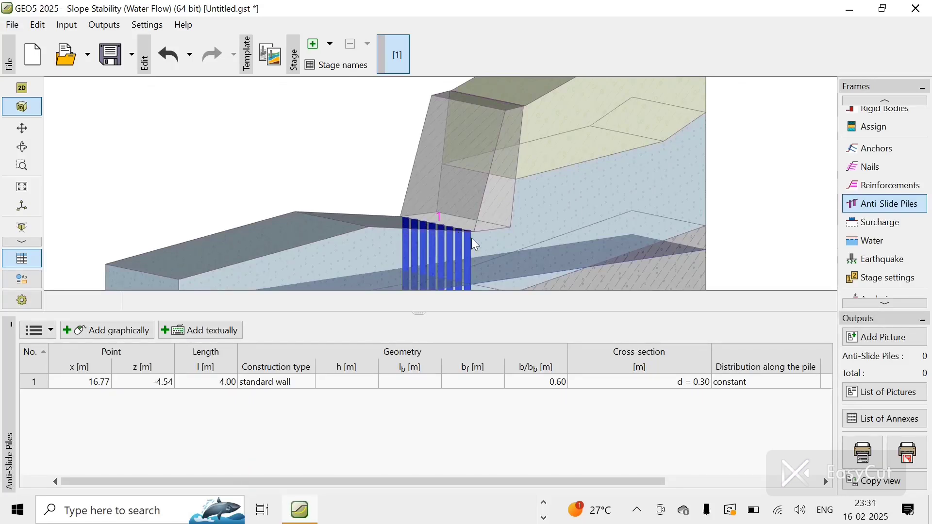
pyautogui.click(27, 87)
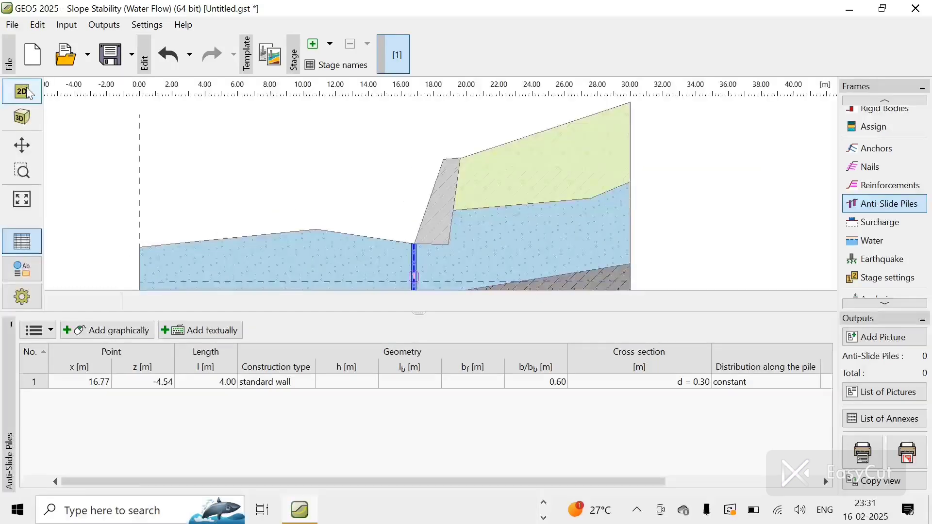
# Step: Return to the analysis and rerun the optimized slip surface analysis with the pile
pyautogui.click(890, 302)
pyautogui.click(890, 302)
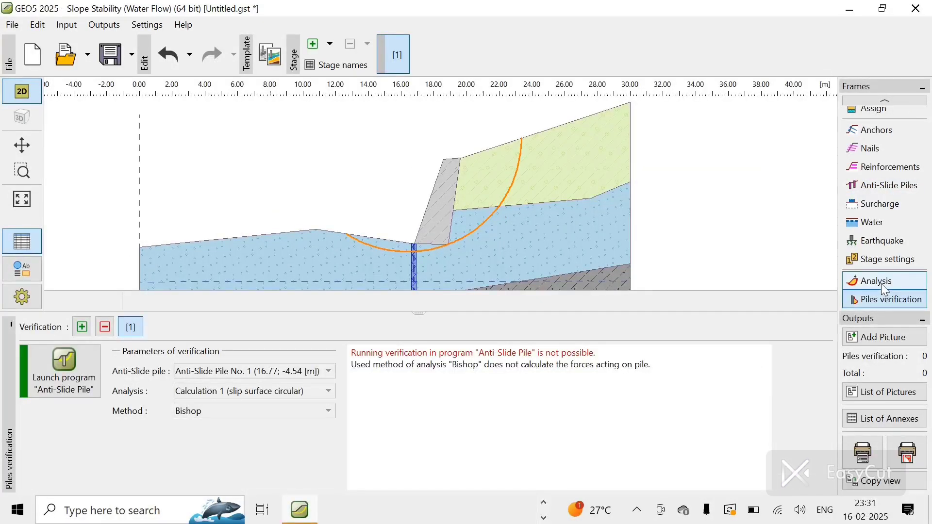
pyautogui.click(881, 284)
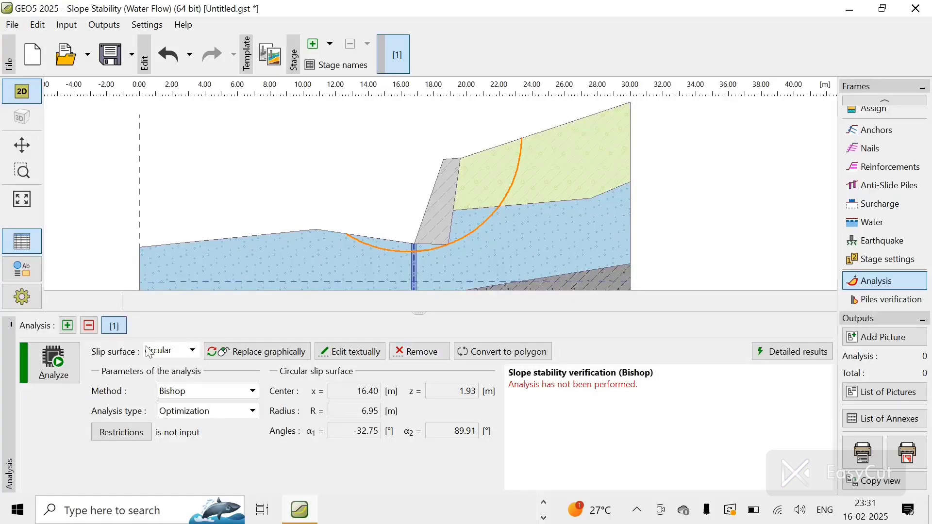
pyautogui.click(54, 363)
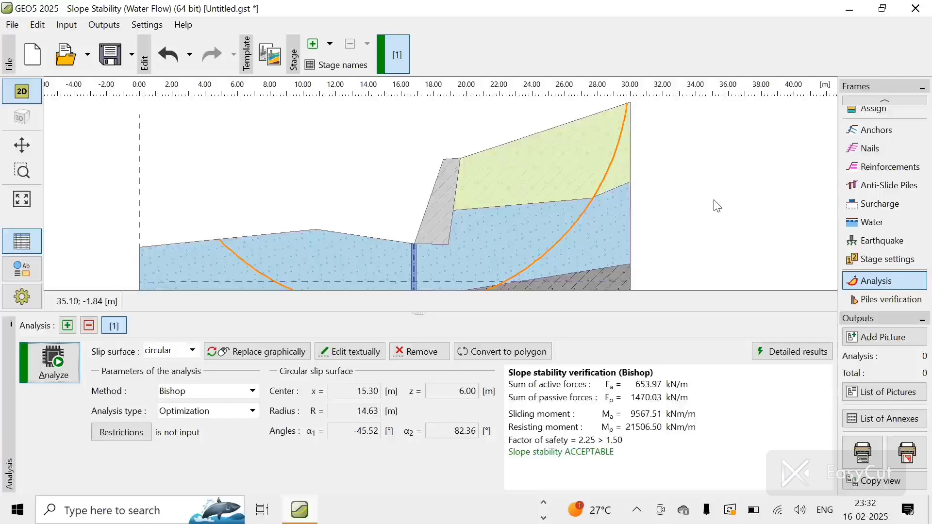
# Step: Add a second construction stage and open its earth cut frame
pyautogui.click(313, 48)
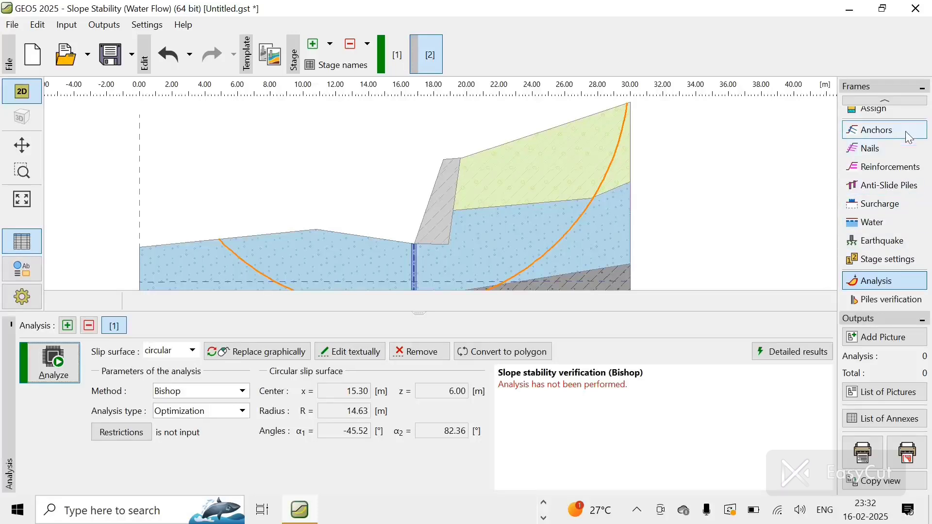
pyautogui.click(885, 100)
pyautogui.click(897, 105)
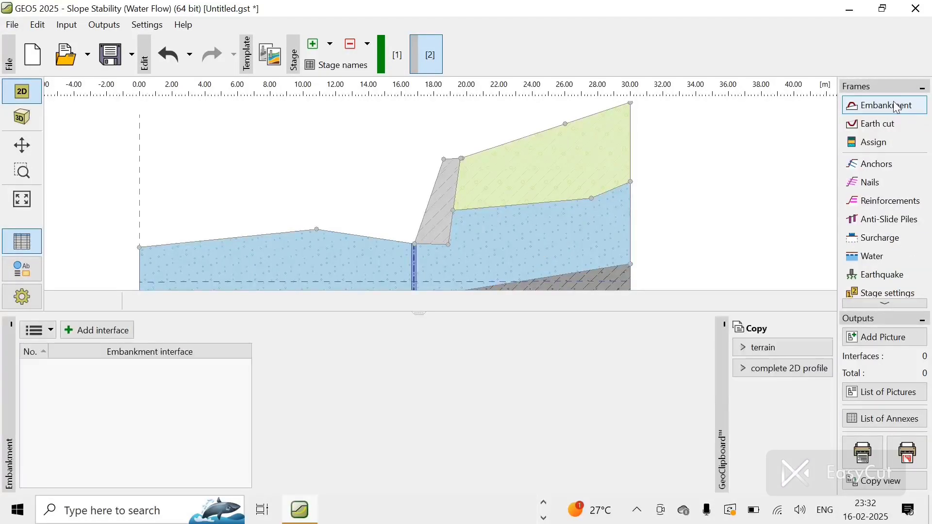
pyautogui.click(883, 128)
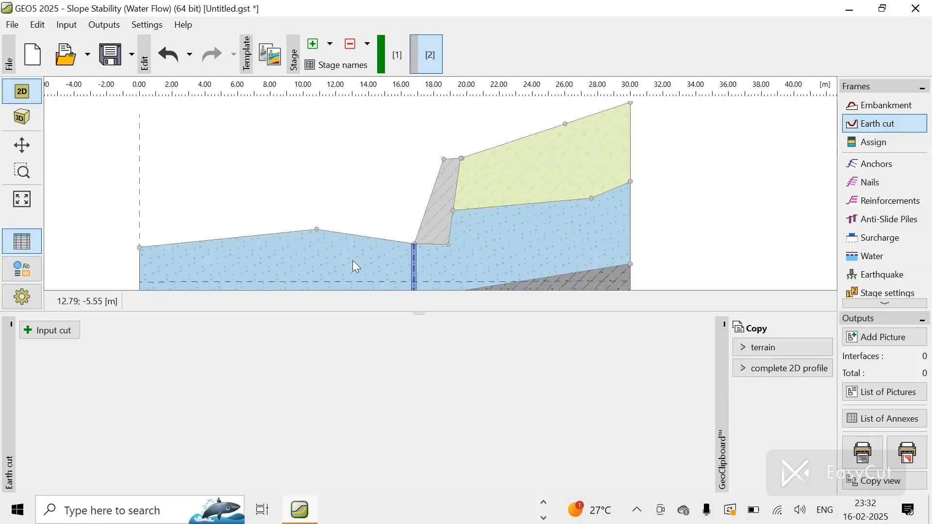
# Step: Input an earth cut running from the pile head at x 16.80 m to the terrain's left edge at x 0.00 m, z -4.75 m
pyautogui.click(50, 331)
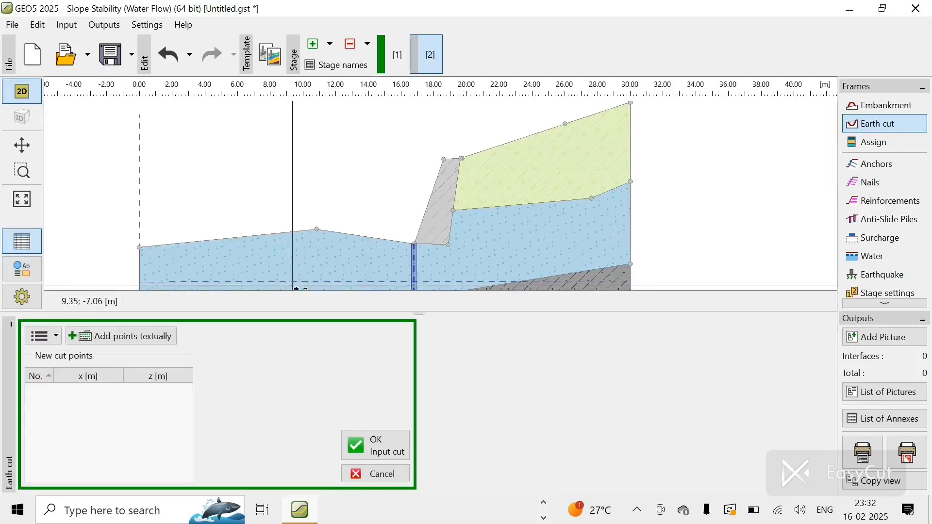
pyautogui.click(418, 248)
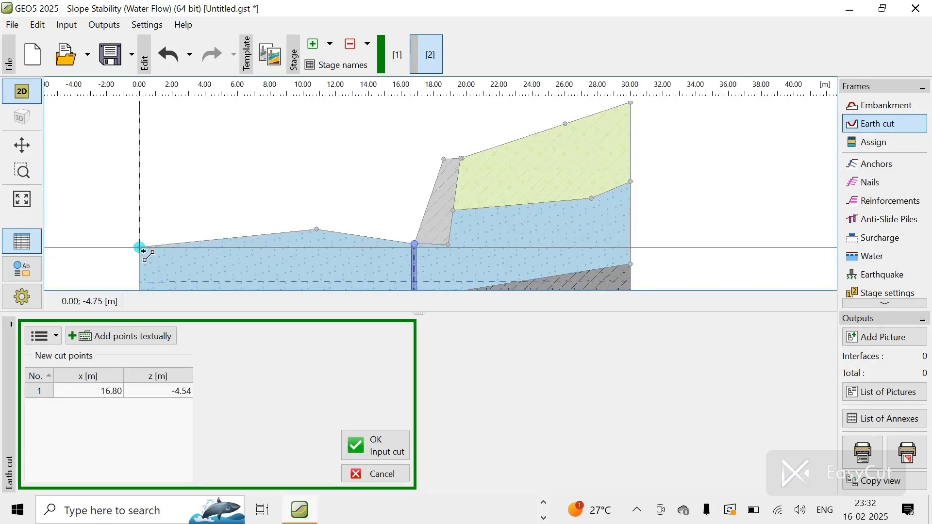
pyautogui.click(140, 248)
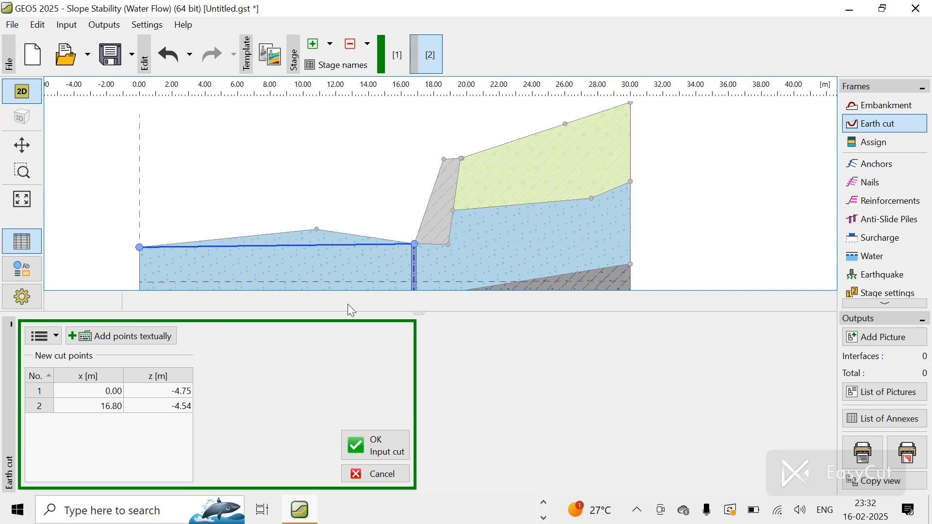
pyautogui.click(379, 444)
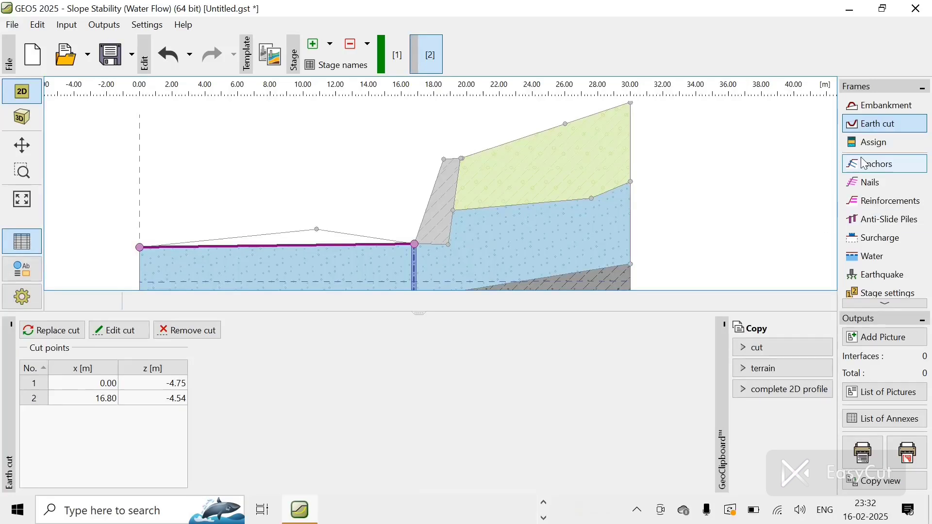
# Step: Open the stage 2 analysis and run the optimized circular slip surface analysis with Bishop
pyautogui.click(870, 304)
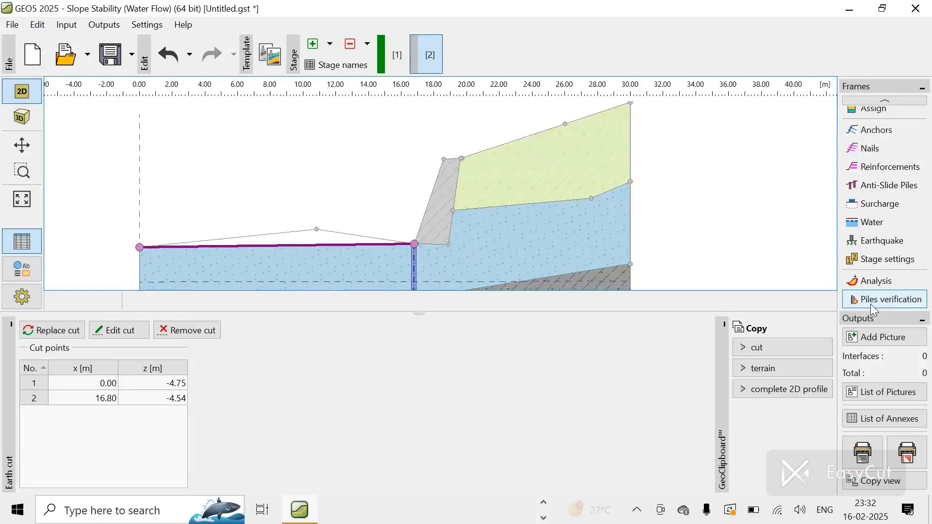
pyautogui.click(870, 303)
pyautogui.click(872, 285)
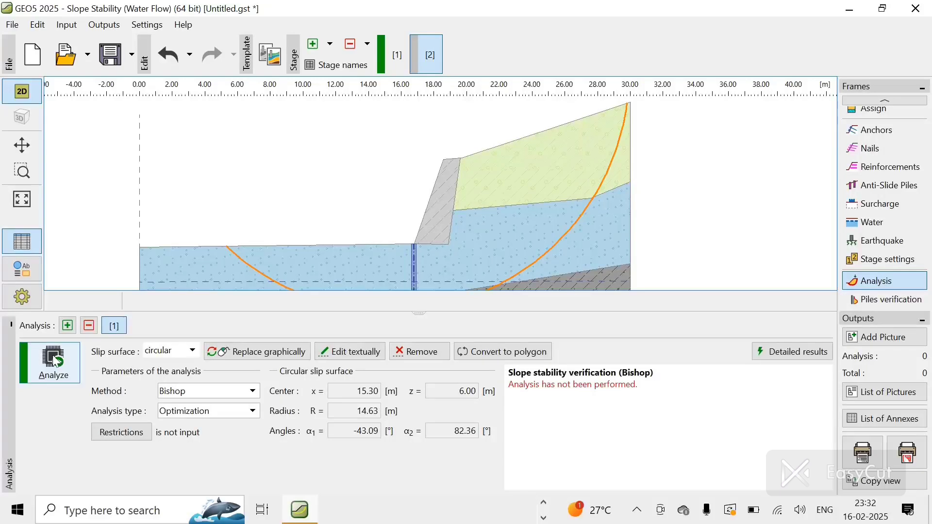
pyautogui.click(54, 362)
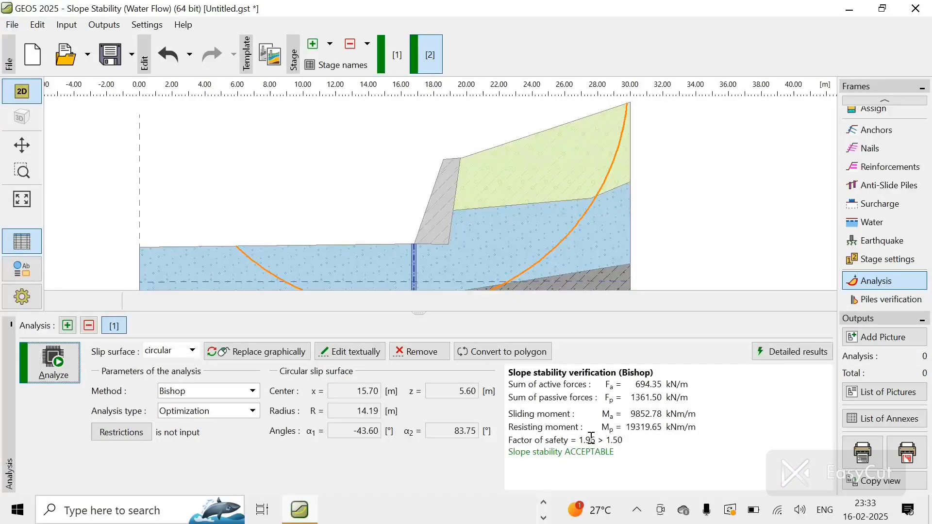
# Step: Compare the analysis results of stage 1 and stage 2, then open the piles verification for stage 2
pyautogui.click(397, 69)
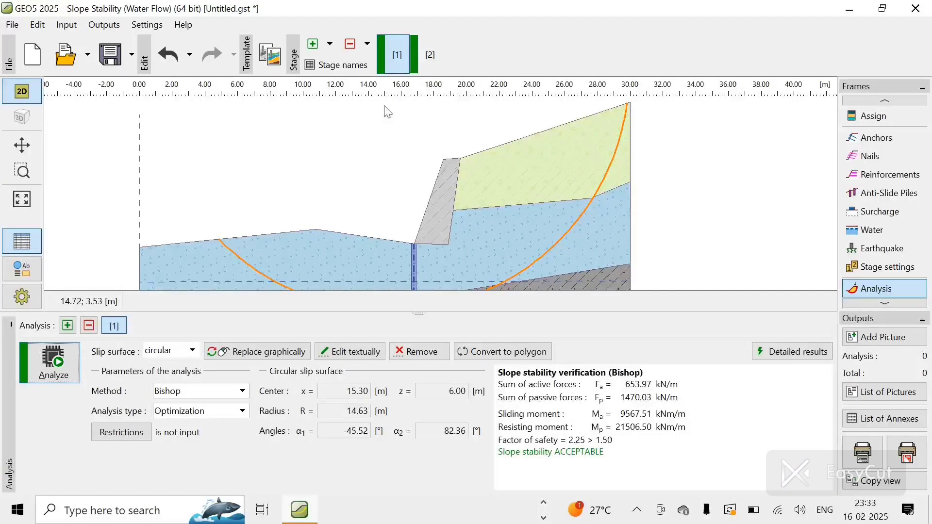
pyautogui.click(429, 63)
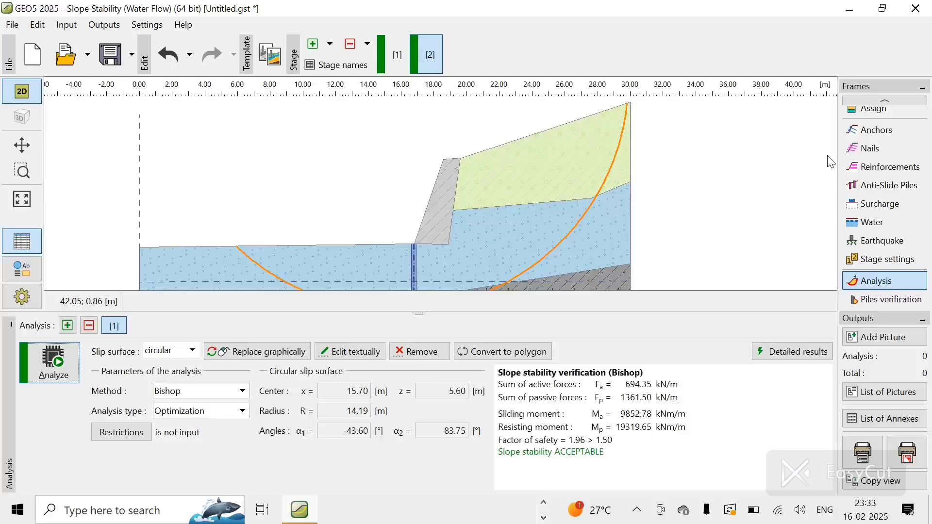
pyautogui.click(889, 304)
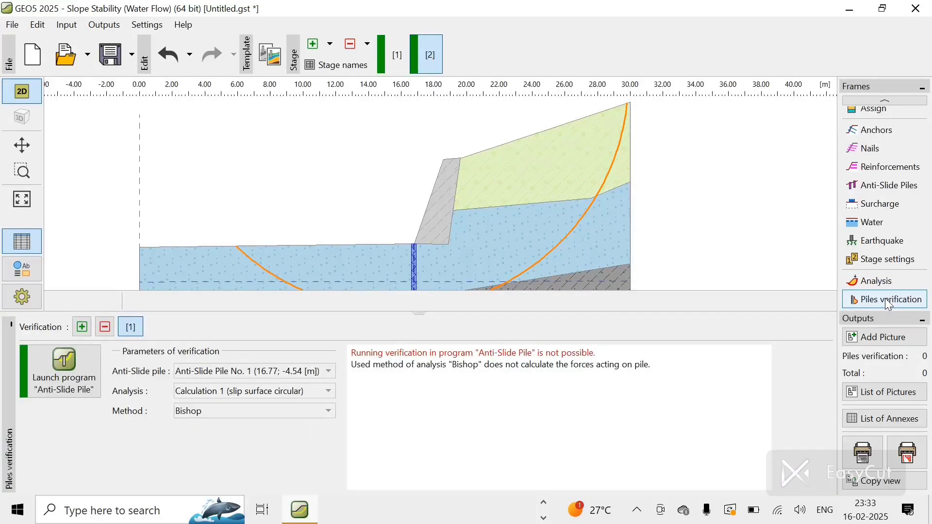